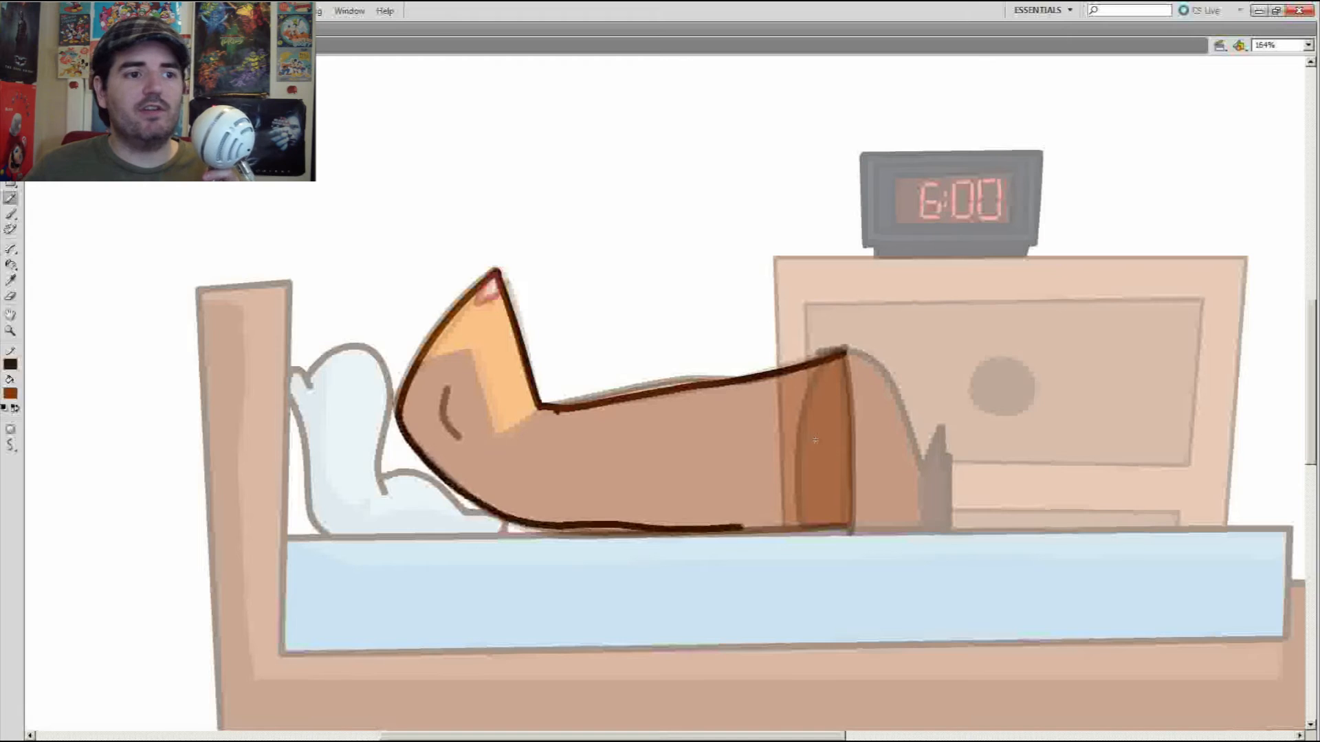
Step: Close the sleeping character's dark body outline and fill its snout patch with the orange sampled from the neighboring frame
mouse_move(743, 527)
left_mouse_down()
mouse_move(846, 387)
mouse_move(845, 352)
left_mouse_up()
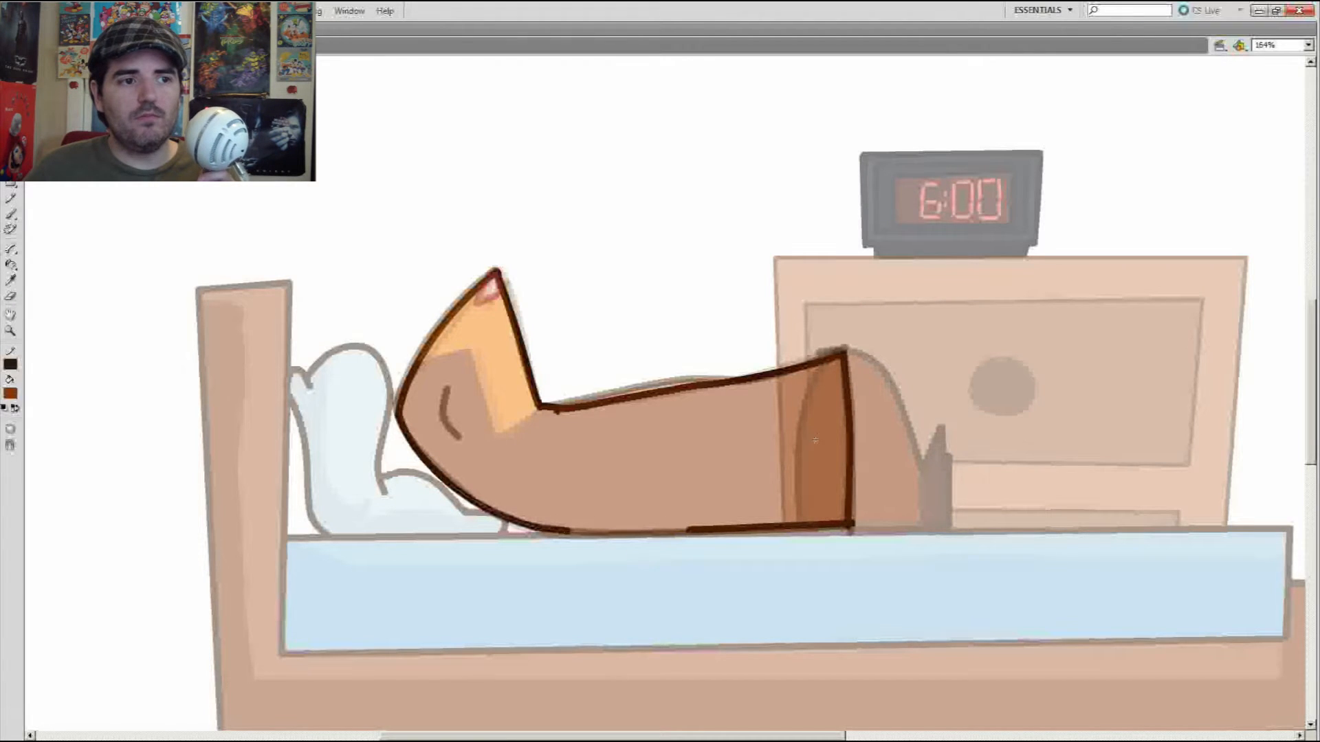
key("comma")
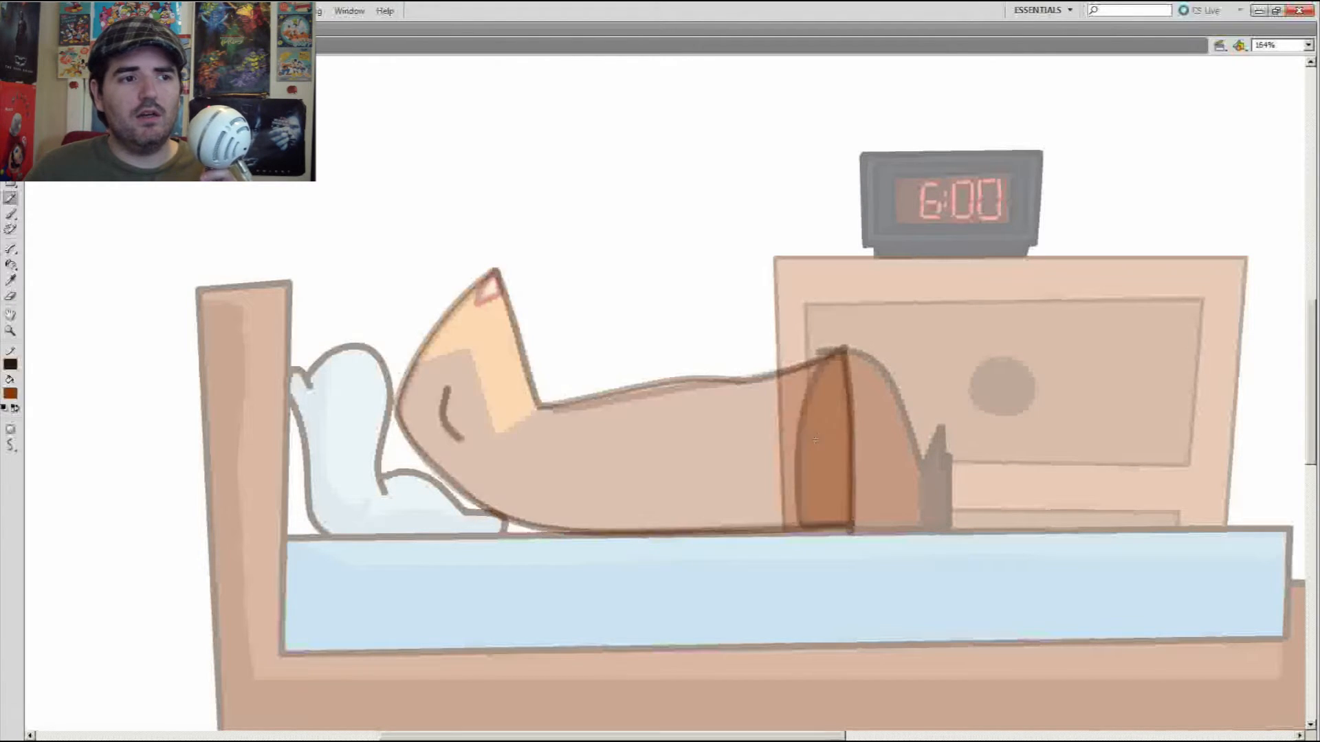
key("i")
left_click(490, 337)
key("b")
mouse_move(422, 361)
left_mouse_down()
mouse_move(504, 436)
mouse_move(538, 411)
left_mouse_up()
key("k")
left_click(490, 336)
Step: Color the nose tip with the sampled dark red and pink, and fill the sleeping character's body brown
key("comma")
key("i")
left_click(490, 283)
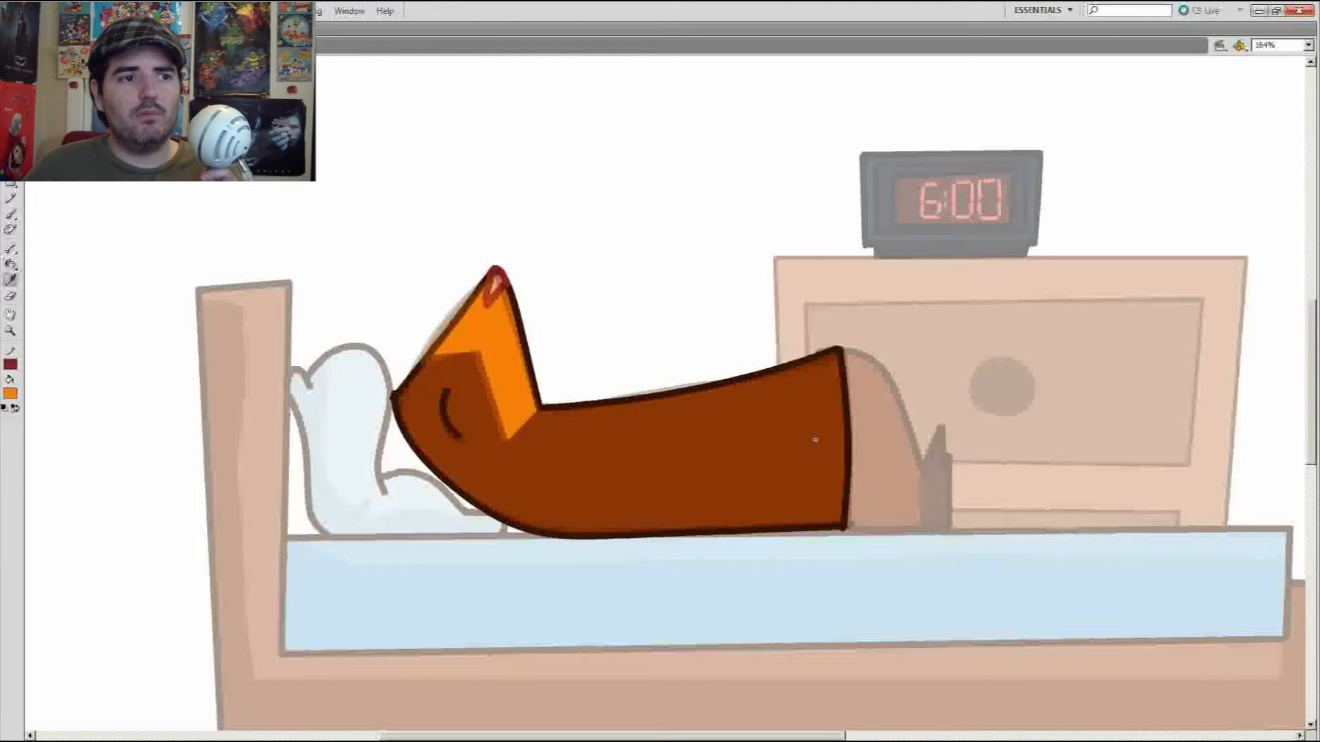
key("period")
mouse_move(495, 273)
left_mouse_down()
mouse_move(404, 397)
mouse_move(539, 406)
mouse_move(844, 350)
left_mouse_up()
key("comma")
key("i")
left_click(493, 290)
key("comma")
left_click(660, 467)
Step: Insert a blank keyframe and trace the character's body outline in the sampled dark brown over the onion skin
key("F7")
key("comma")
left_click(850, 440)
key("period")
key("y")
key("comma")
key("period")
left_click_drag(399, 419, 852, 528)
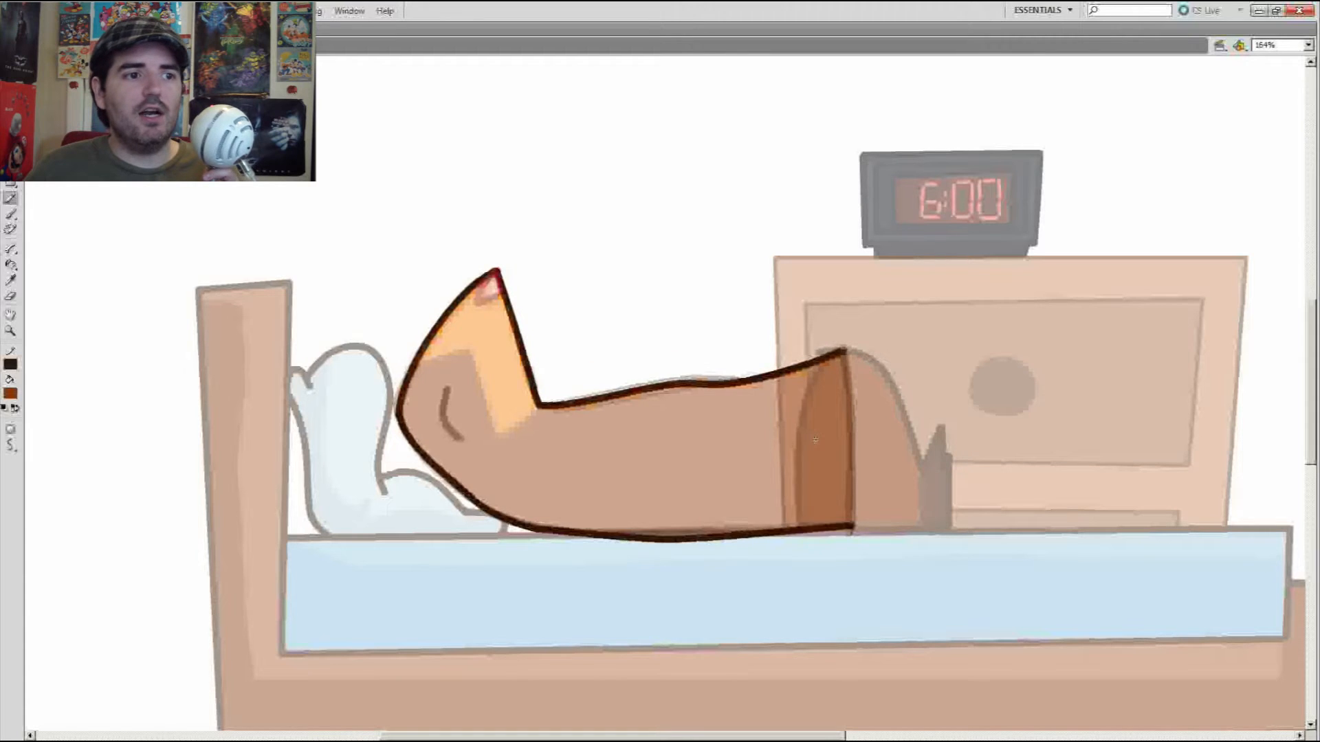
left_click_drag(844, 352, 851, 531)
Step: Mark off the snout patch in the sampled orange and fill it with the same color
key("comma")
key("i")
left_click(491, 344)
key("period")
key("b")
mouse_move(419, 362)
left_mouse_down()
mouse_move(497, 431)
mouse_move(539, 407)
left_mouse_up()
key("k")
left_click(506, 372)
Step: Draw the curved closed eye in dark brown and fill the character's body brown
key("y")
left_click_drag(447, 389, 462, 441)
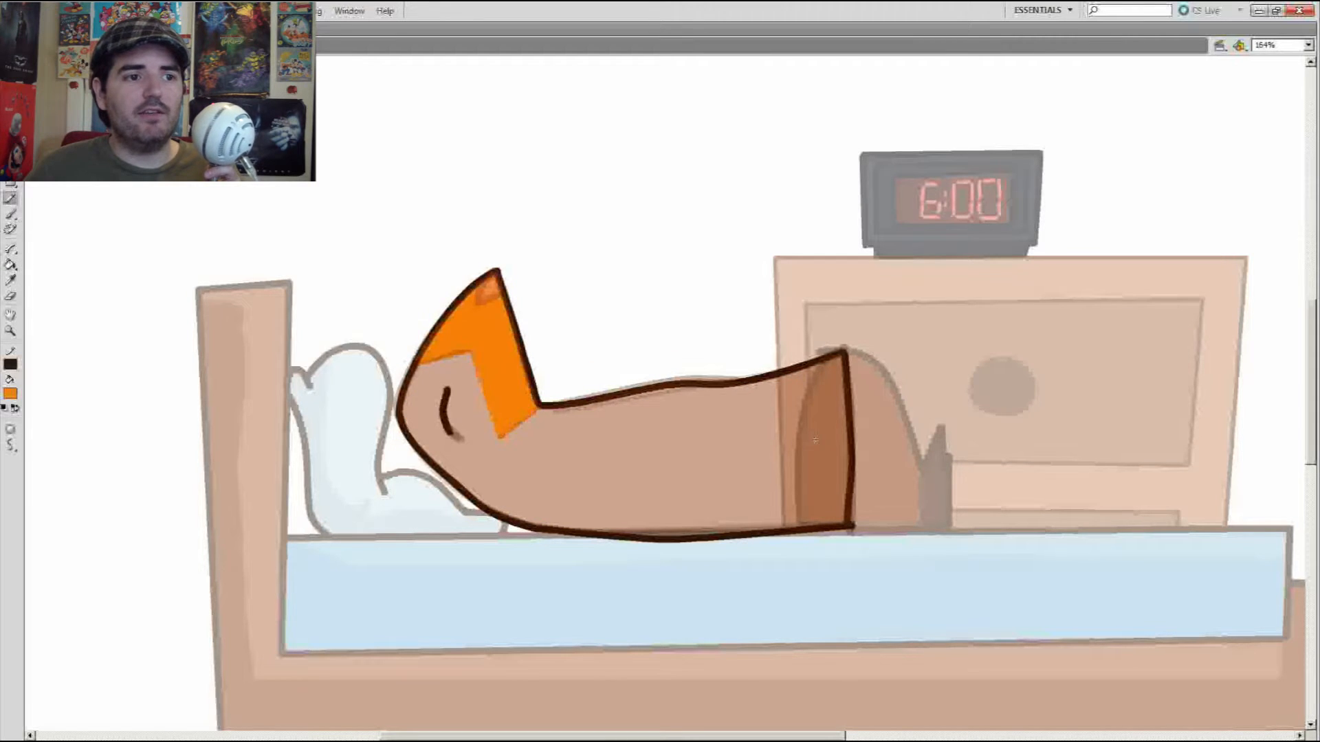
left_click(659, 468)
Step: Outline the nose tip in dark red using the nose colors sampled from the neighboring frame
key("comma")
key("i")
left_click(484, 301)
left_click(490, 288)
key("period")
key("y")
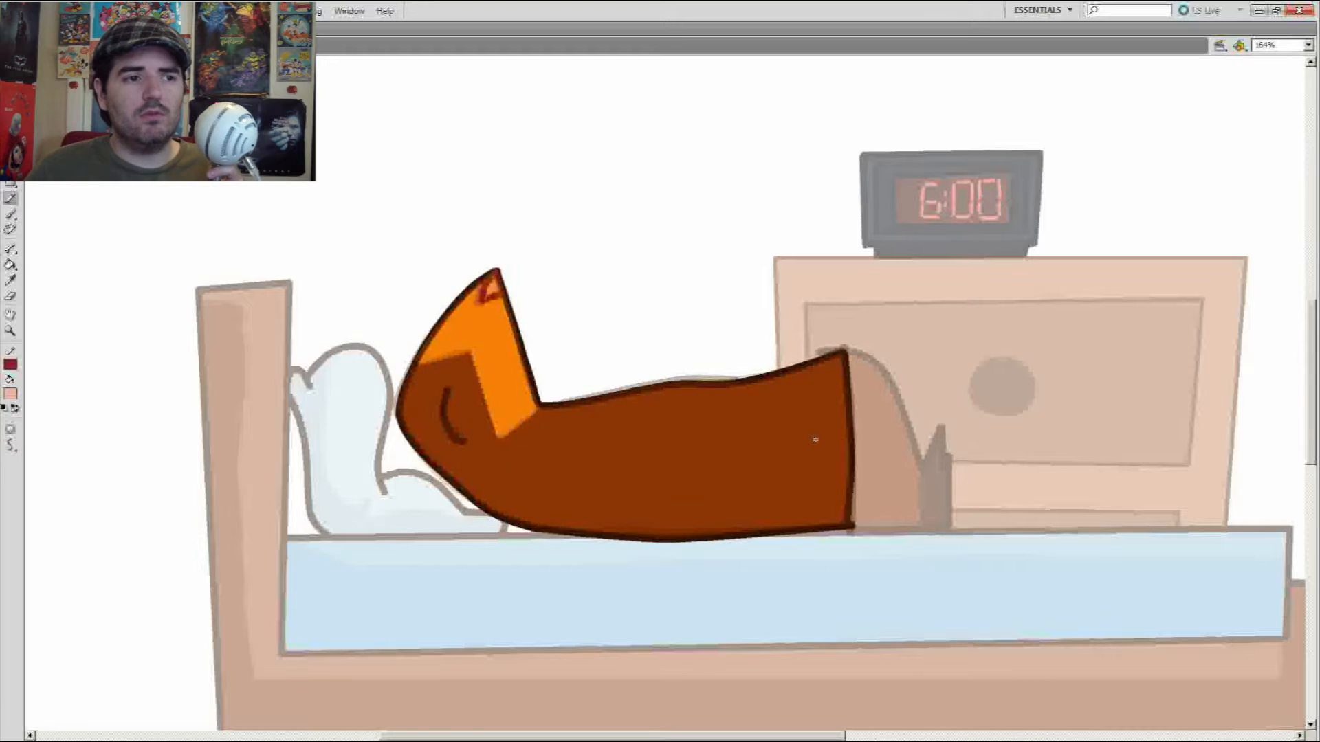
Step: Sample the snout's orange and nudge the outline along the character's back slightly upward
key("z")
left_click(545, 315, "alt")
key("comma")
key("period")
double_click(668, 447)
key("i")
left_click(549, 206)
left_click_drag(942, 204, 942, 197)
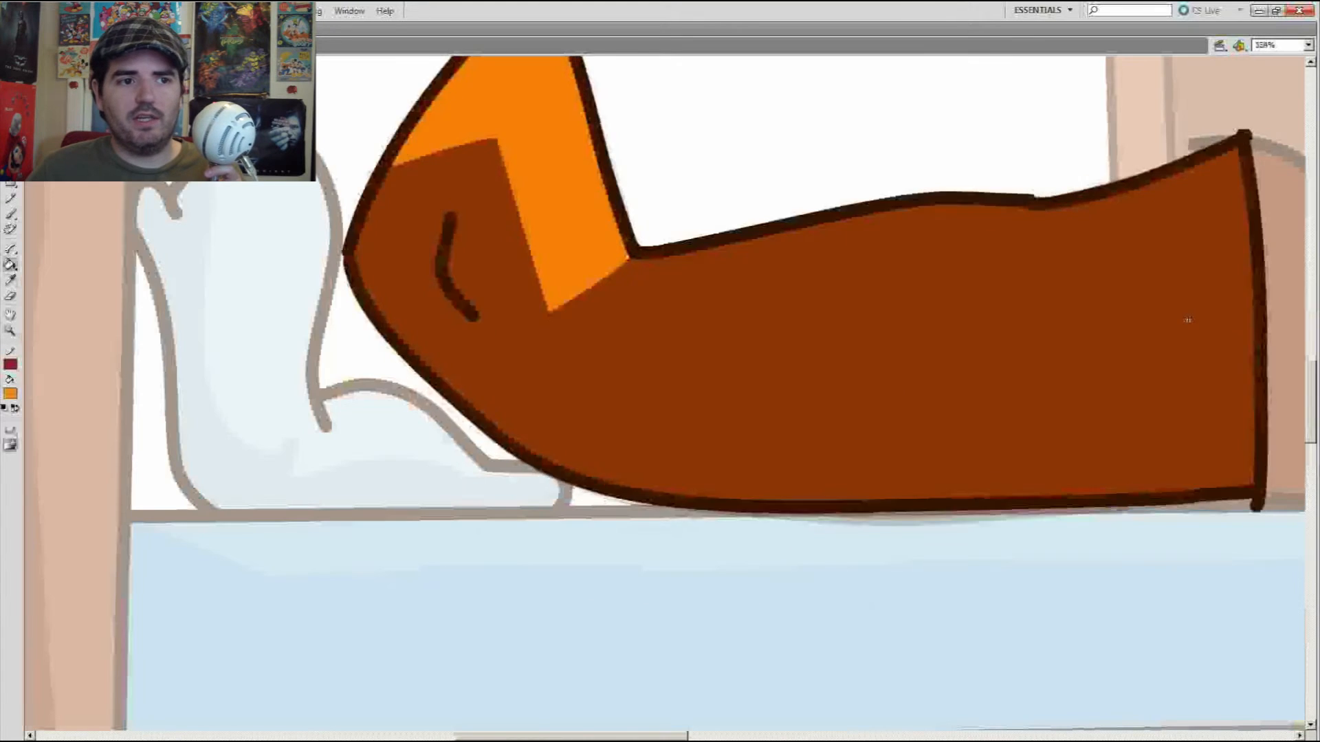
Step: Insert a blank keyframe and trace the in-between body outline in dark brown, with the belly slightly raised
key("z")
left_click(810, 241, "alt")
key("i")
left_click(891, 435)
key("F7")
key("y")
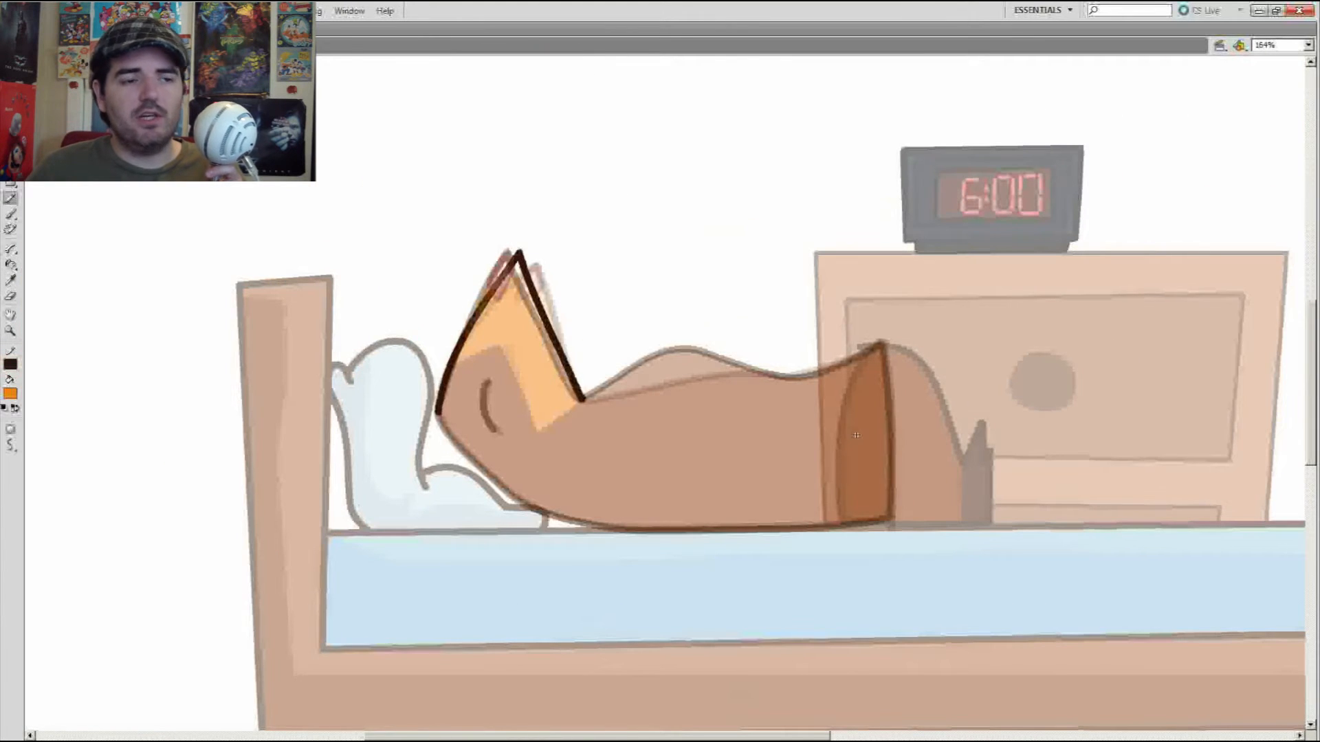
Step: Outline the snout patch in orange and draw the closed eye in dark brown on the in-between frame
key("b")
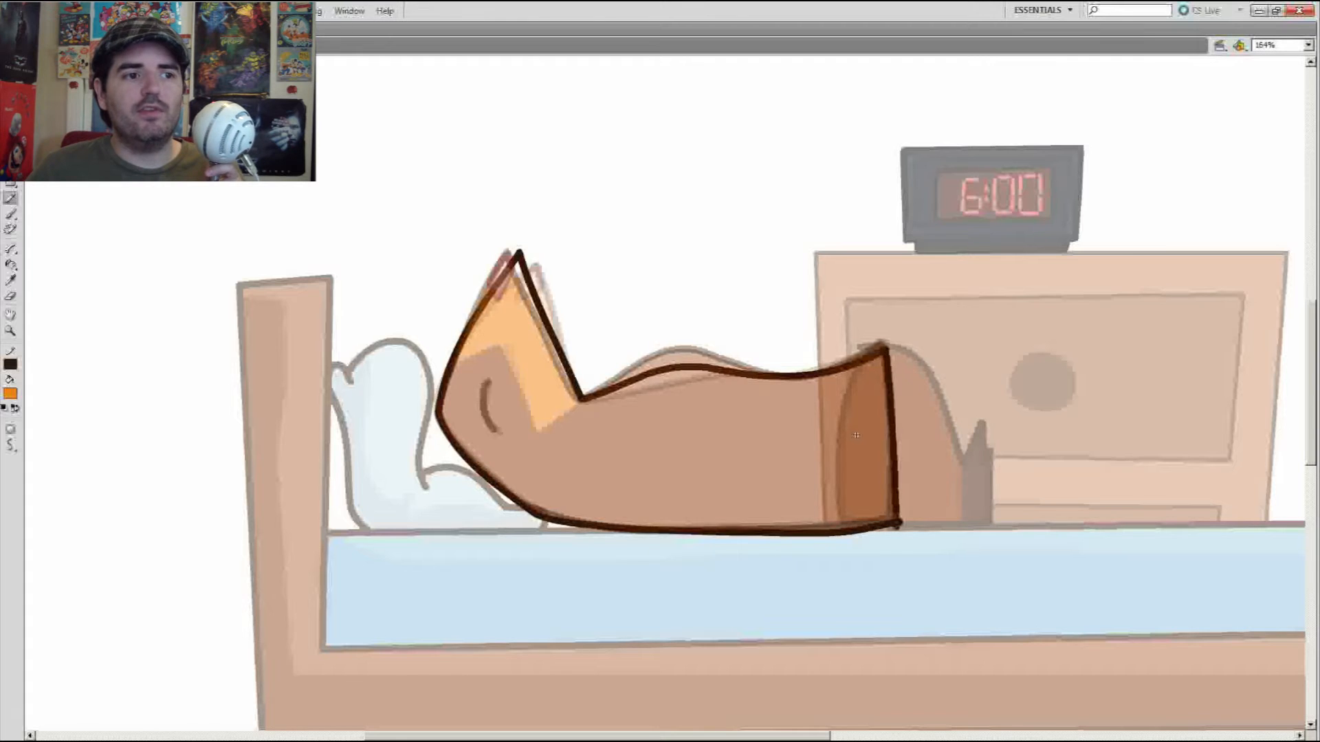
key("comma")
key("period")
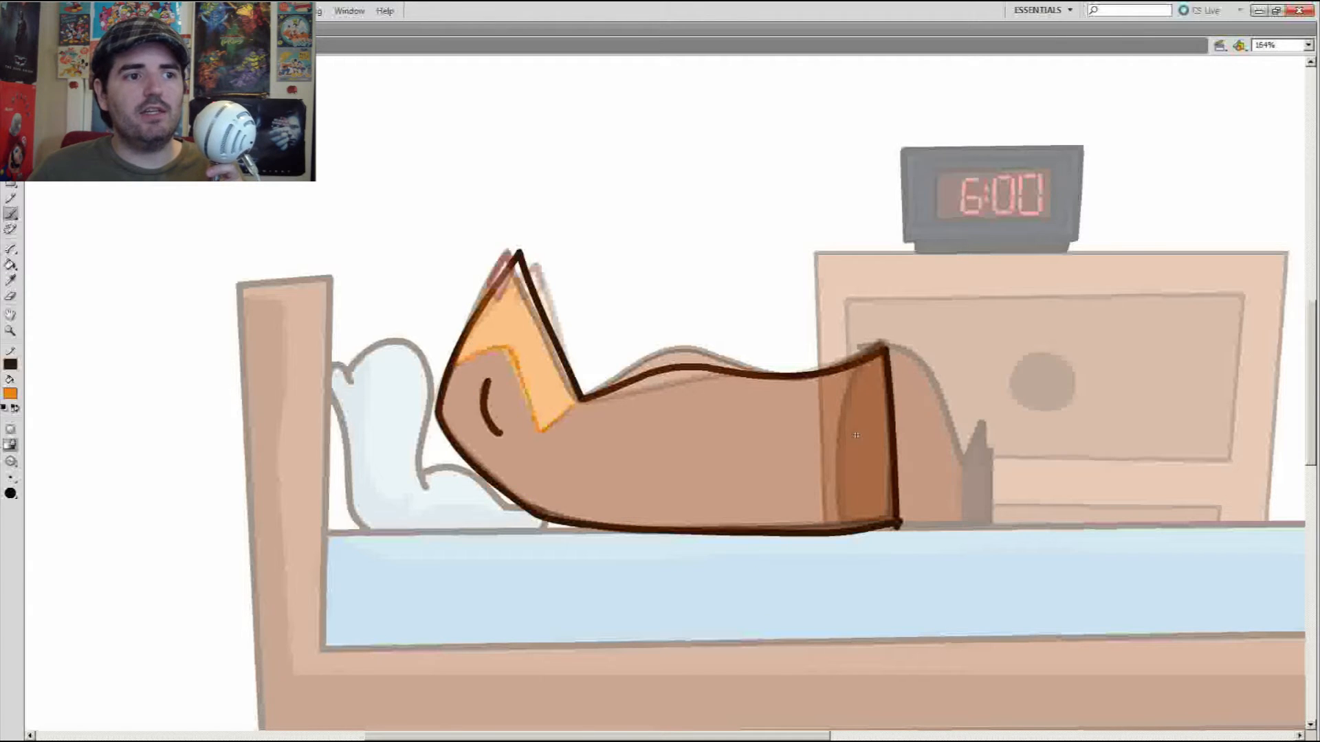
key("comma")
key("y")
key("period")
key("comma")
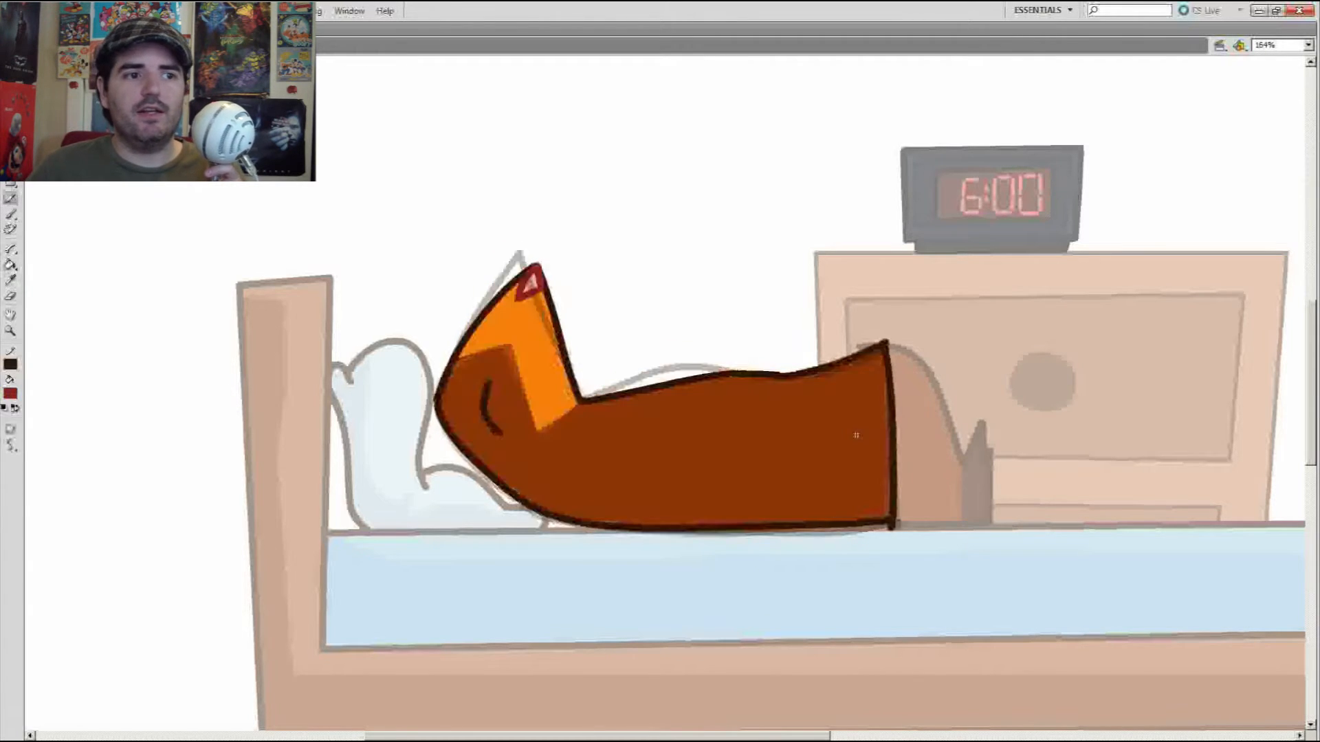
Step: Sample the dark red and pink of the nose from the neighboring frames for the in-between's nose tip
key("period")
key("comma")
key("period")
key("i")
key("comma")
left_click(536, 268)
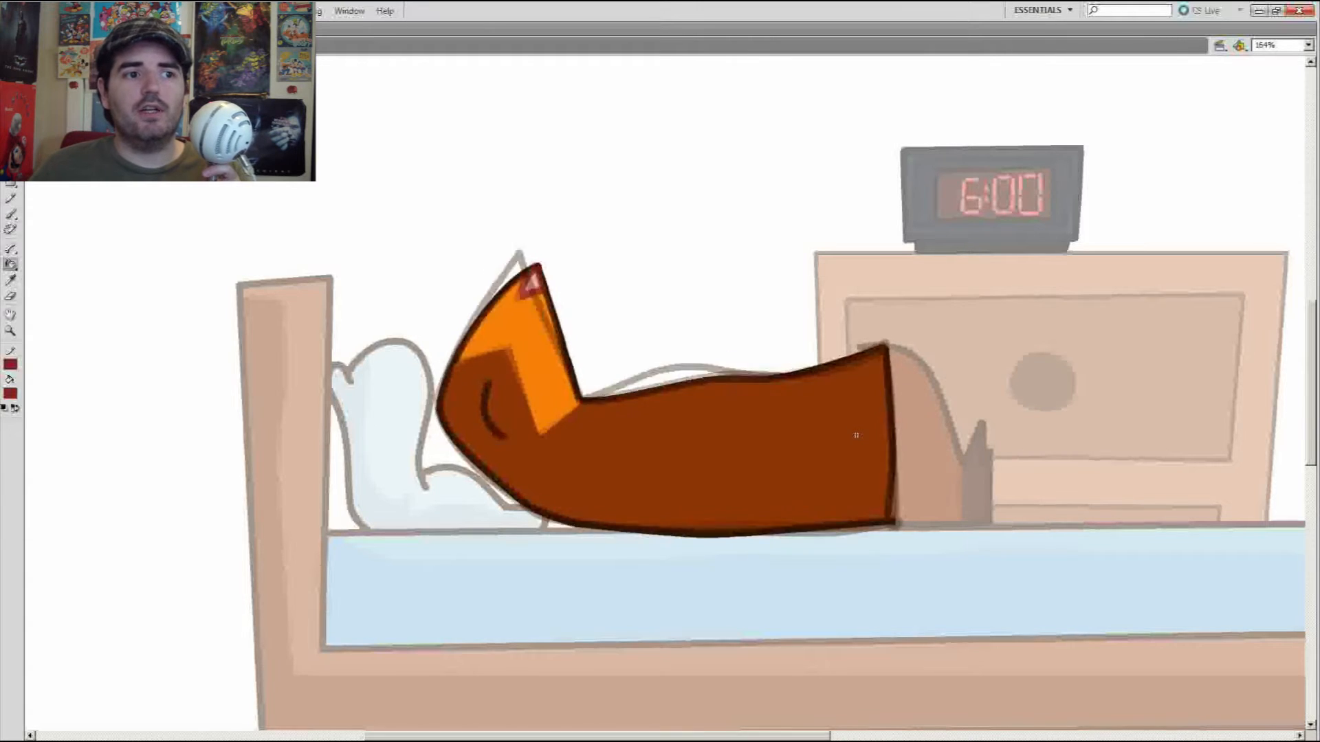
key("comma")
key("i")
left_click(532, 281)
key("period")
Step: Fill the snout patch with the sampled orange and the body with brown
key("comma")
key("i")
left_click(526, 319)
key("period")
left_click(513, 320)
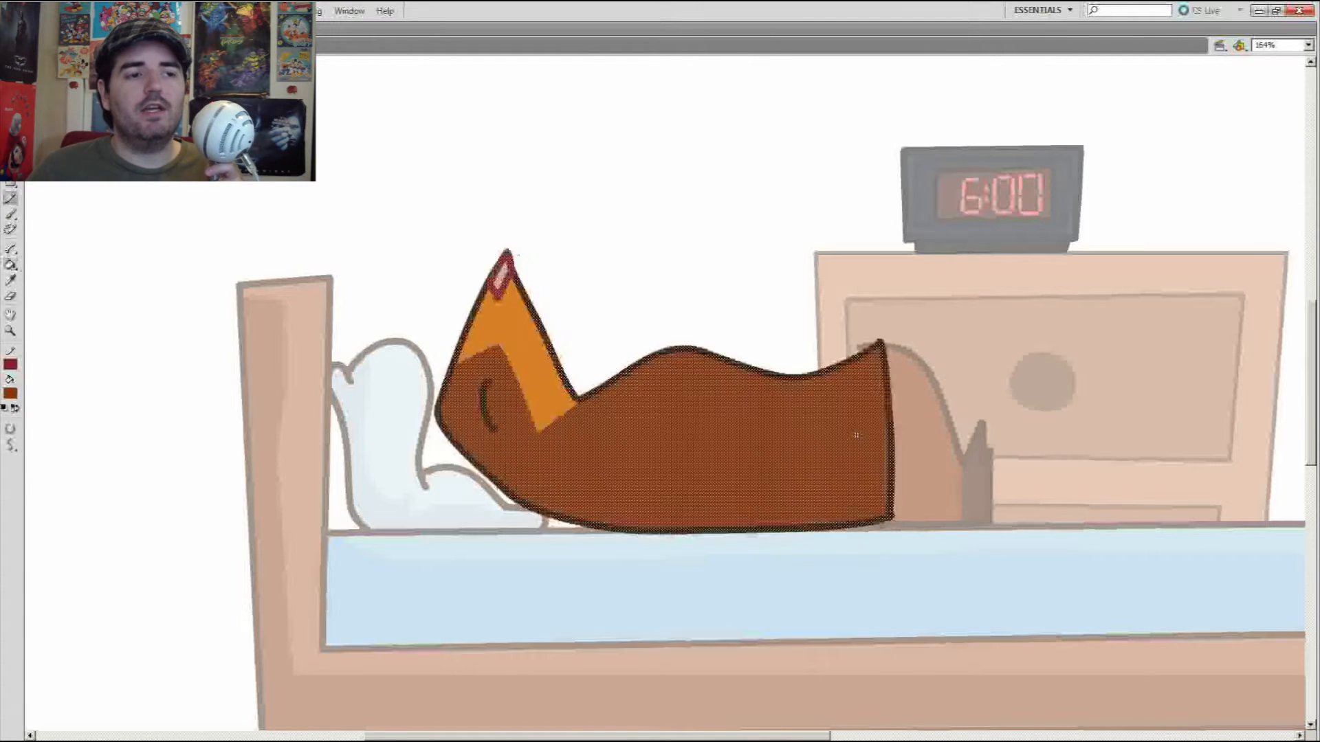
left_click(687, 447)
Step: Trace the next in-between's body outline and curved closed eye in dark brown
key("period")
key("y")
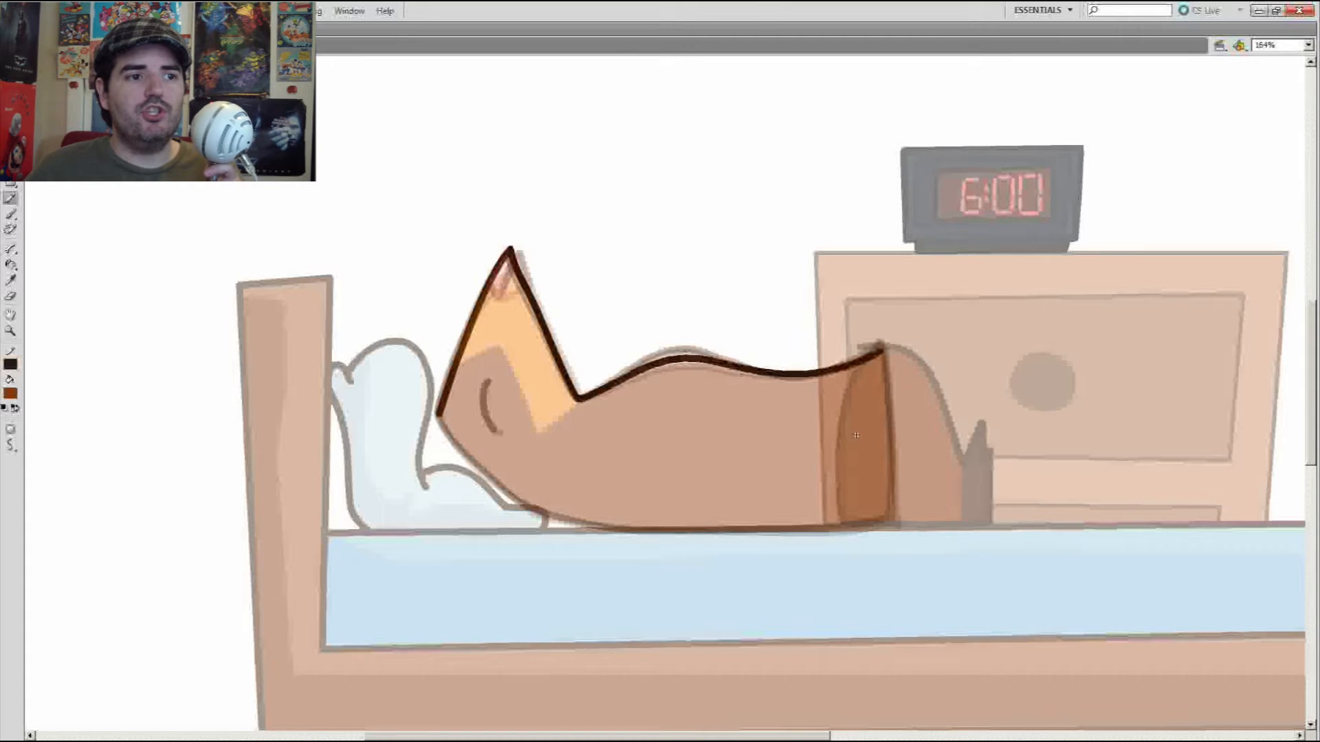
left_click_drag(488, 380, 499, 433)
Step: Outline the snout patch with the Brush in the orange sampled from the neighboring frame
key("comma")
key("i")
left_click(530, 350)
key("period")
key("b")
left_click_drag(461, 362, 578, 403)
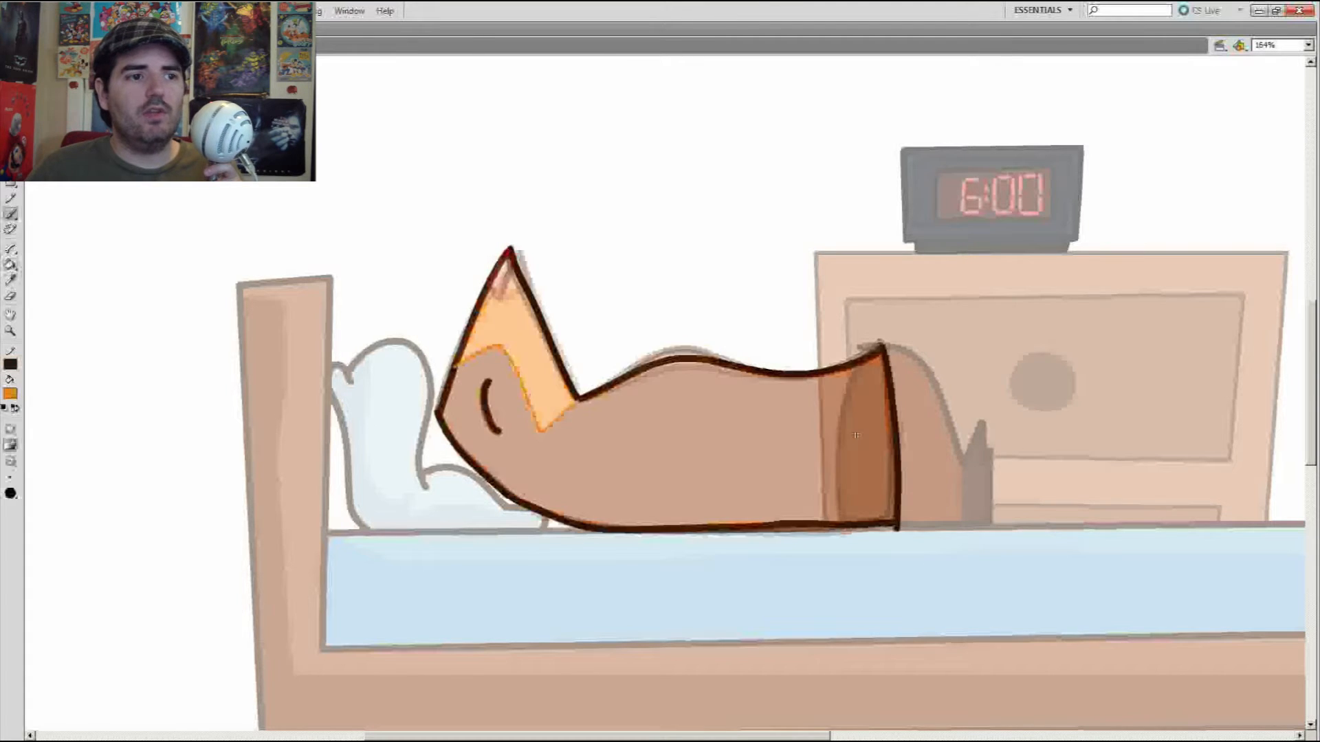
Step: Outline the nose tip in dark red, sample its pink highlight, and fill the body brown
key("comma")
left_click_drag(492, 282, 527, 283)
key("comma")
key("i")
left_click(509, 275)
key("period")
key("i")
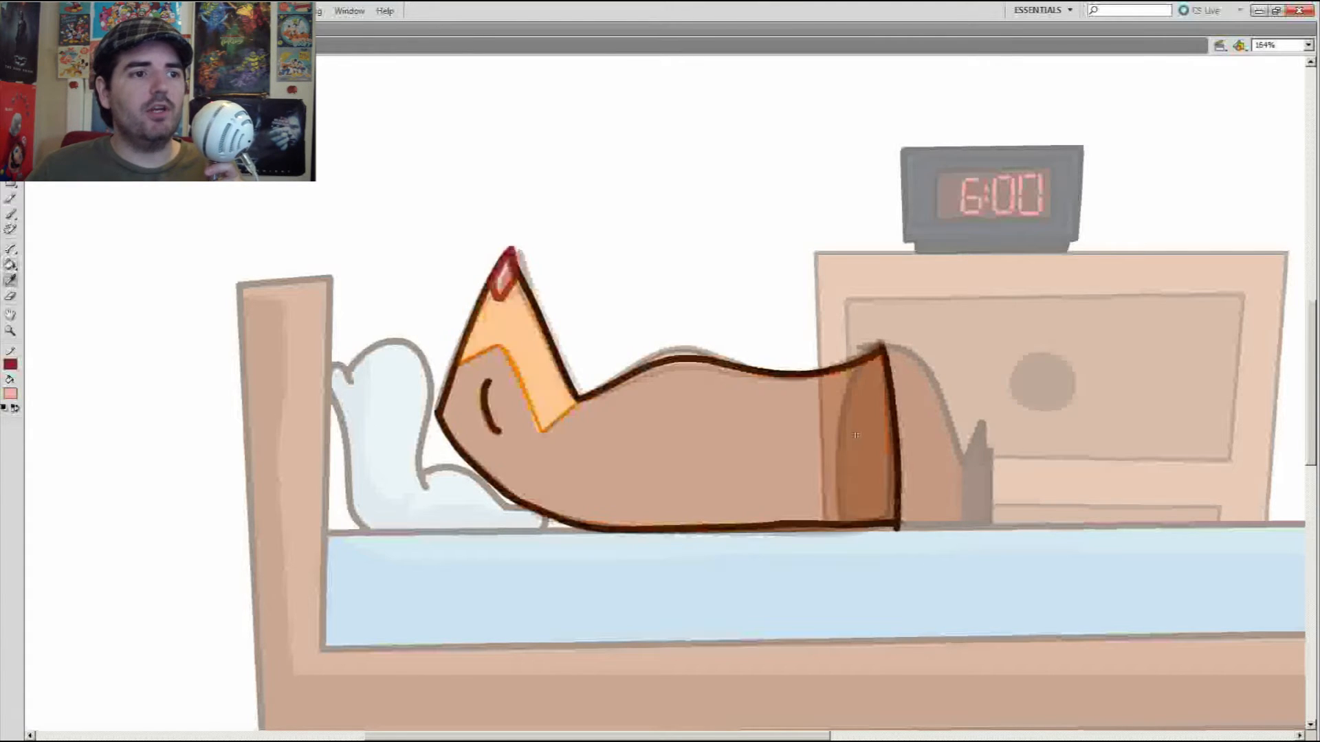
key("comma")
left_click(687, 447)
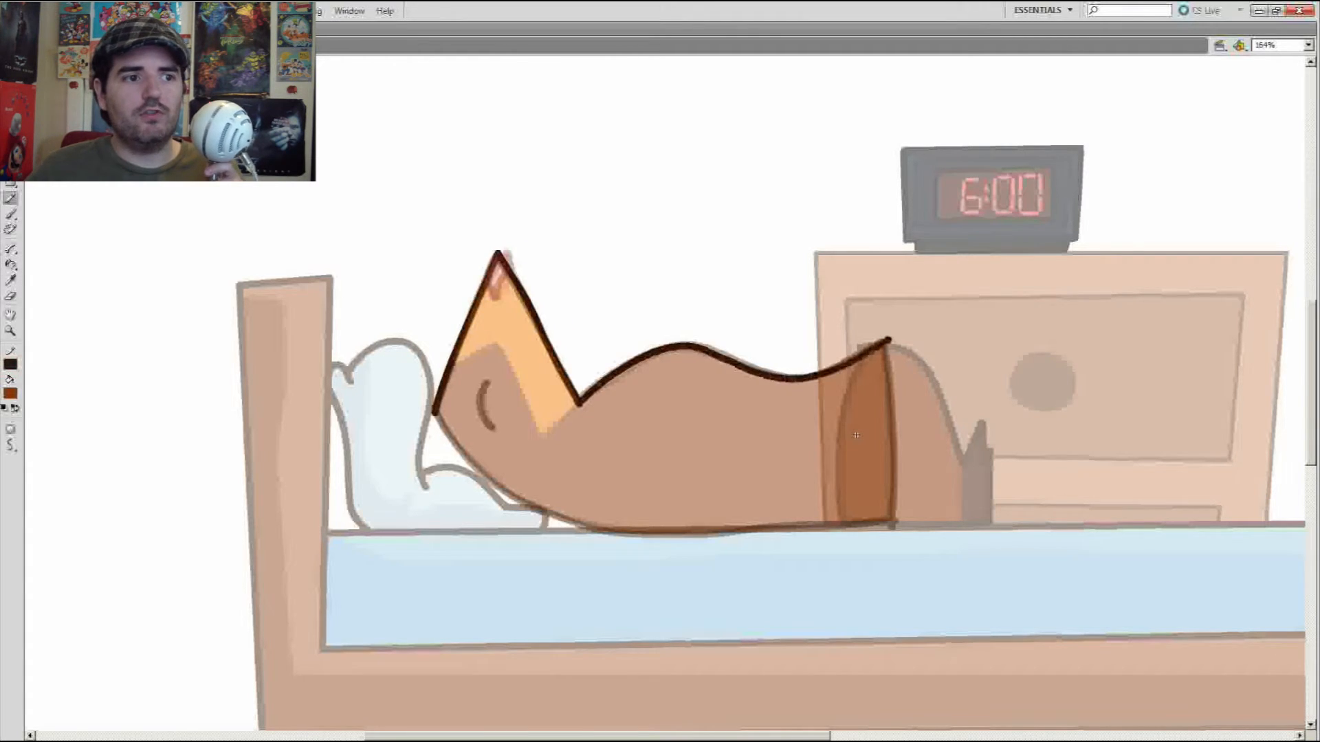
Step: Draw the dark red nose tip at the point of the snout on the raised-belly frame
key("comma")
left_click(503, 275)
key("period")
left_click_drag(489, 277, 510, 277)
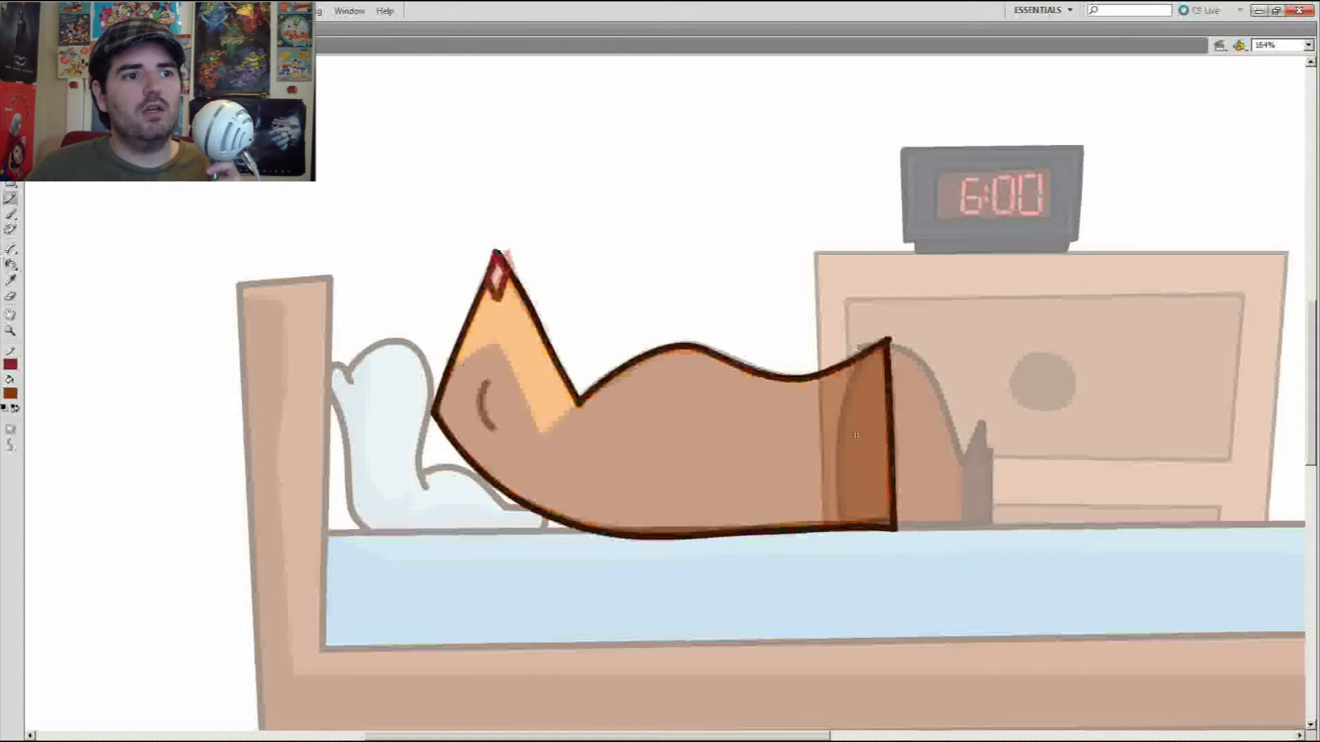
Step: Mark off the snout patch with the sampled orange and fill it with that color
key("comma")
left_click(522, 344)
key("period")
left_click_drag(459, 360, 541, 424)
key("k")
left_click(527, 344)
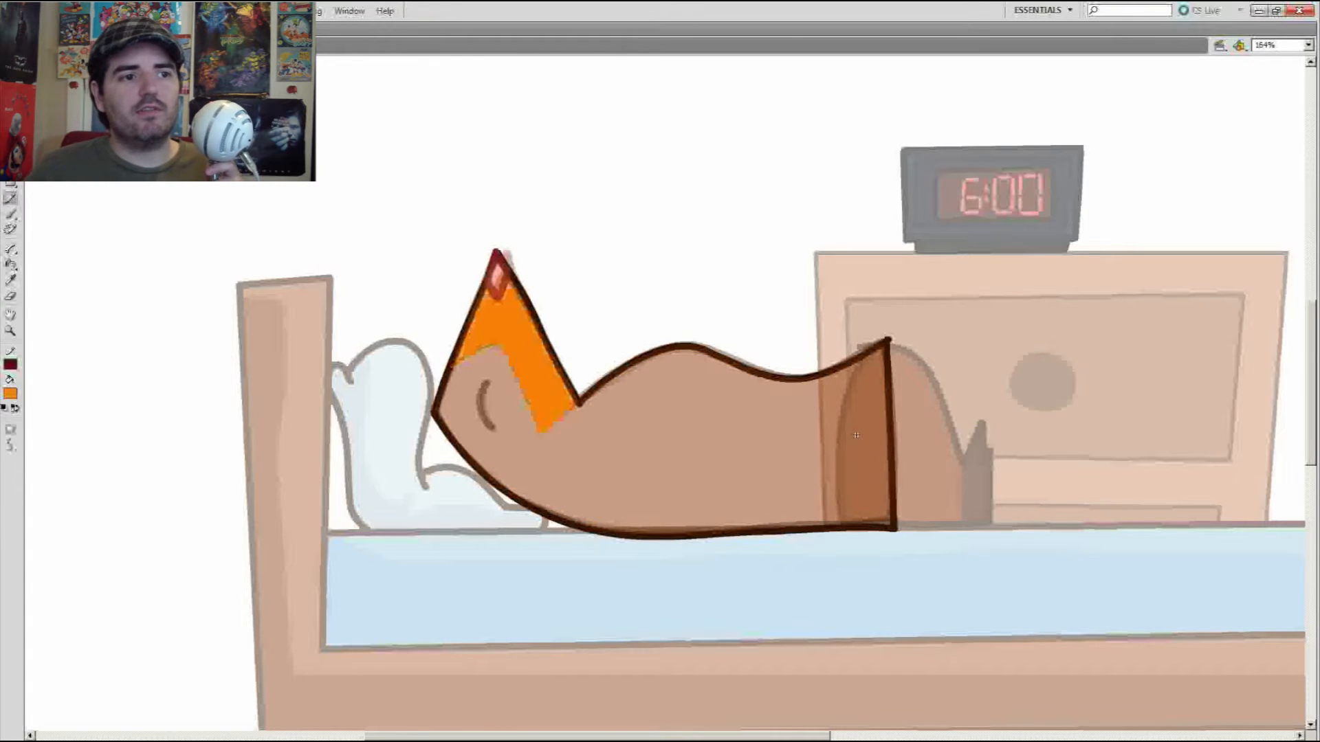
Step: Fill the character's body with the brown sampled from the neighboring frame
key("comma")
left_click(687, 440)
key("period")
left_click(687, 439)
Step: Save the file with a new blank keyframe and draw the character's body outline and closed eye in dark brown
key("F7")
key("ctrl+s")
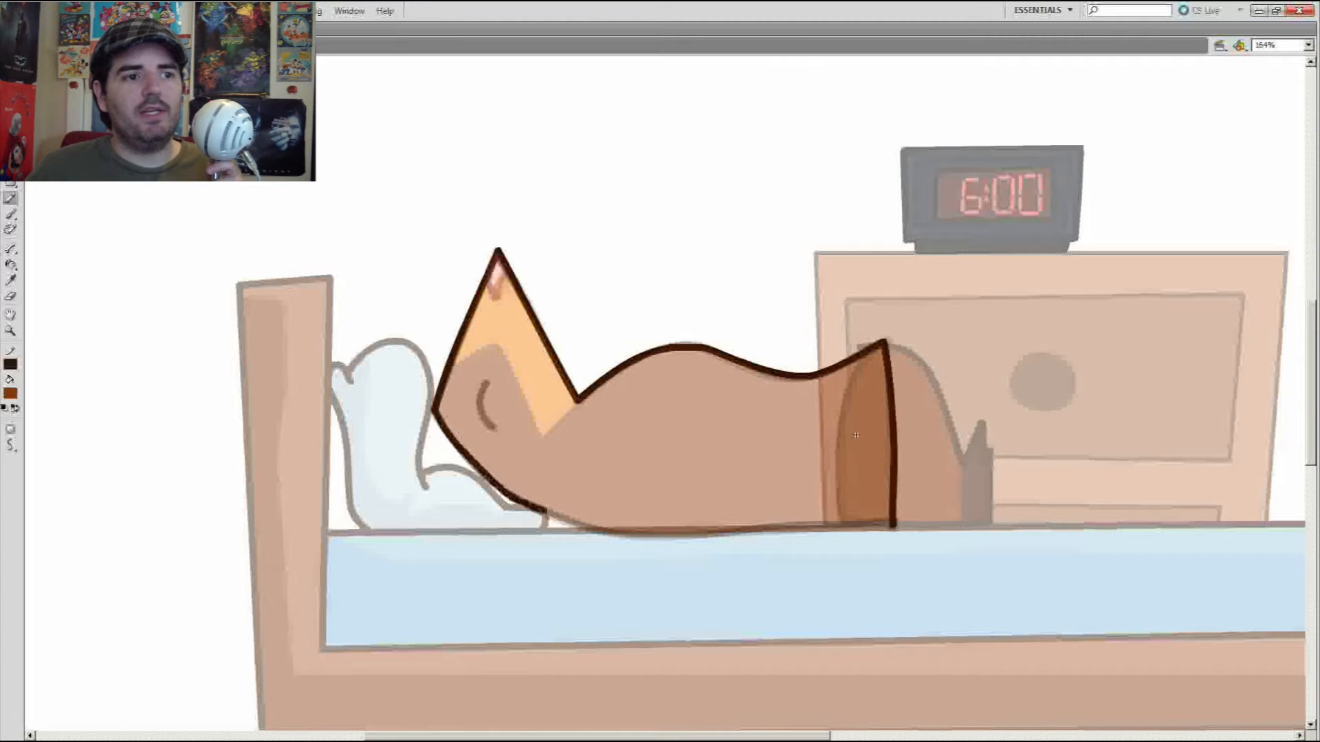
key("e")
left_click_drag(488, 382, 496, 430)
Step: Outline the nose tip in sampled dark red and compare the drawing with its neighboring frame
key("comma")
left_click(498, 256)
key("period")
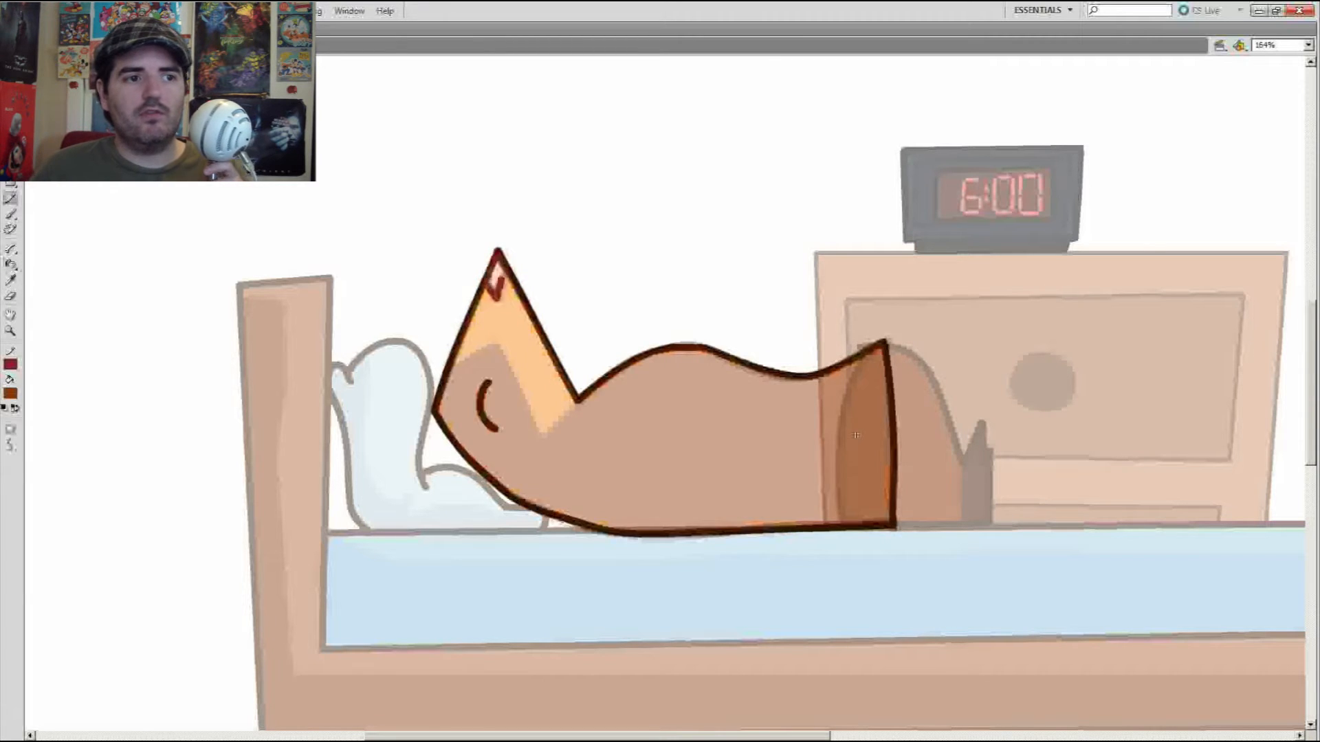
key("comma")
key("period")
key("comma")
key("period")
Step: Fill the snout patch orange and the character's body brown
key("k")
left_click(528, 344)
key("i")
left_click(856, 435)
left_click(856, 435)
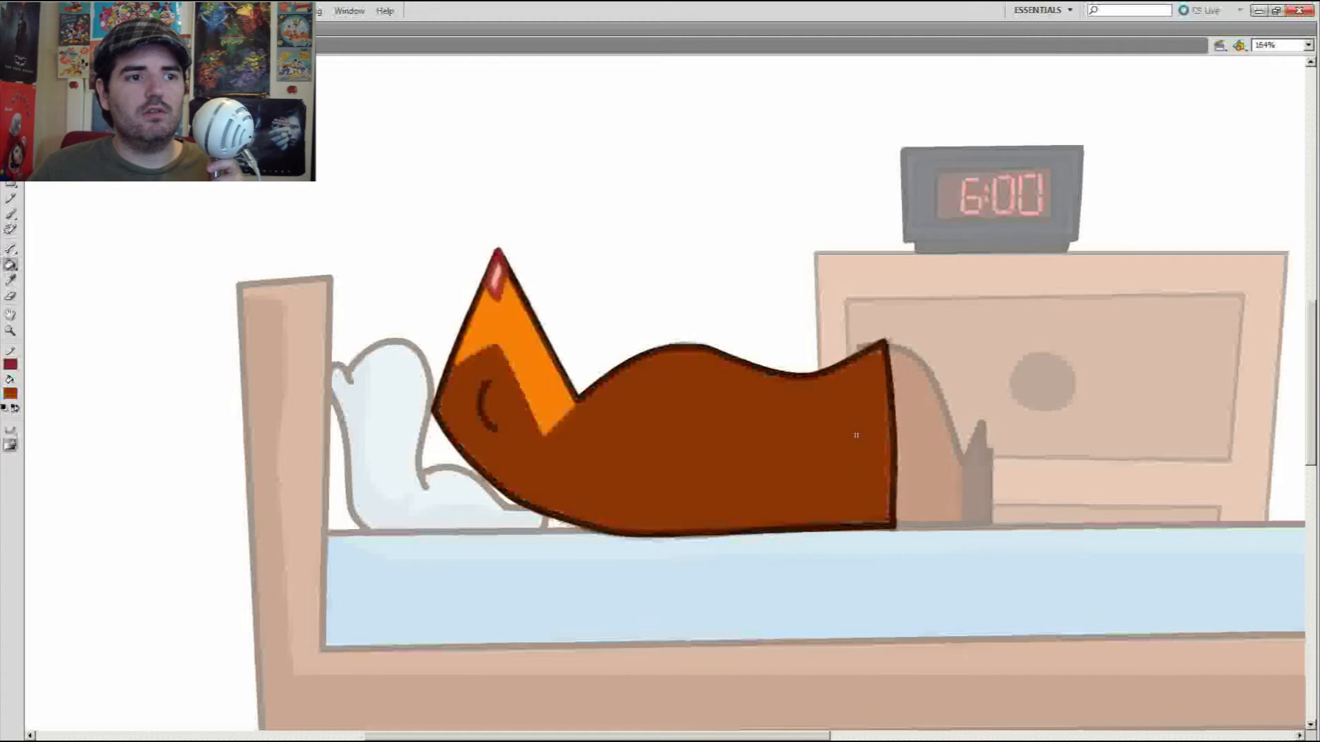
Step: Flip through the drawn frames and play the animation with the full bedroom scene in view
key("comma")
key("comma")
key("comma")
key("period")
key("v")
key("ctrl+minus")
key("Return")
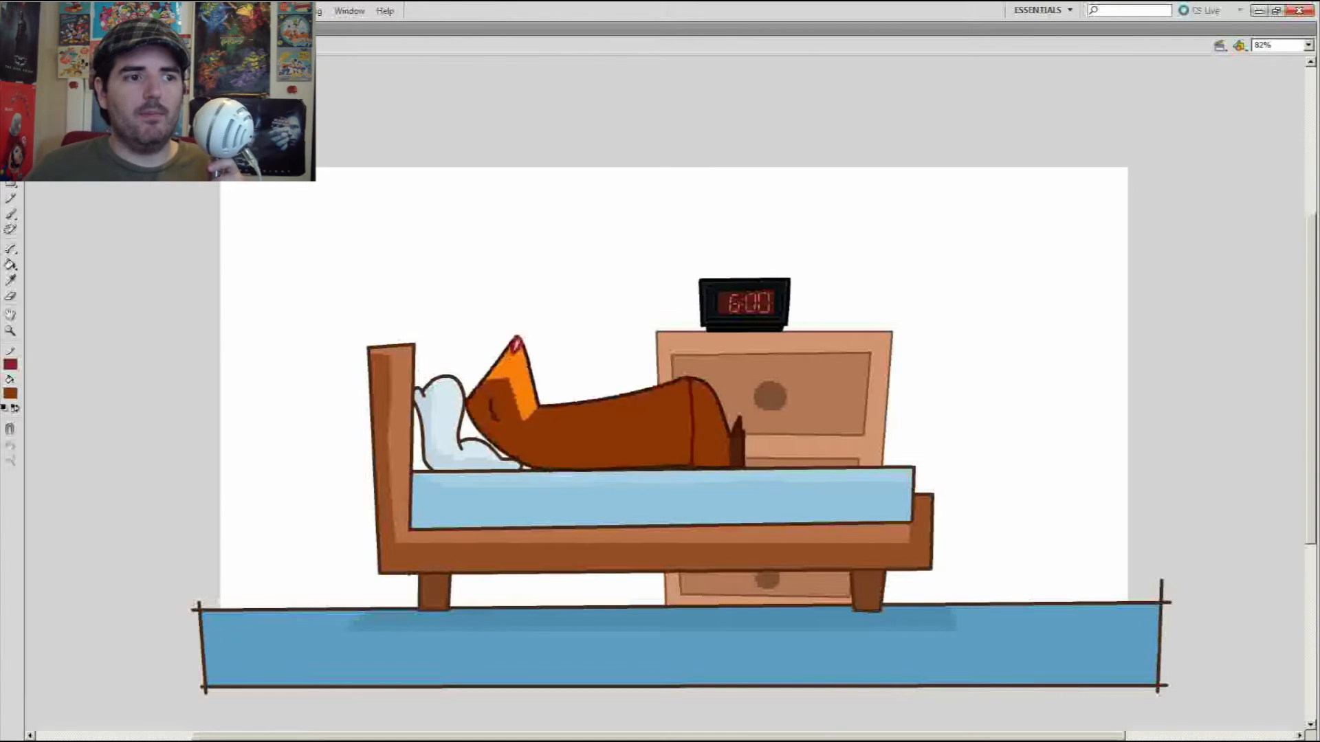
Step: Reopen the character for editing and trace its snout and back outline in the sampled dark brown
double_click(697, 426)
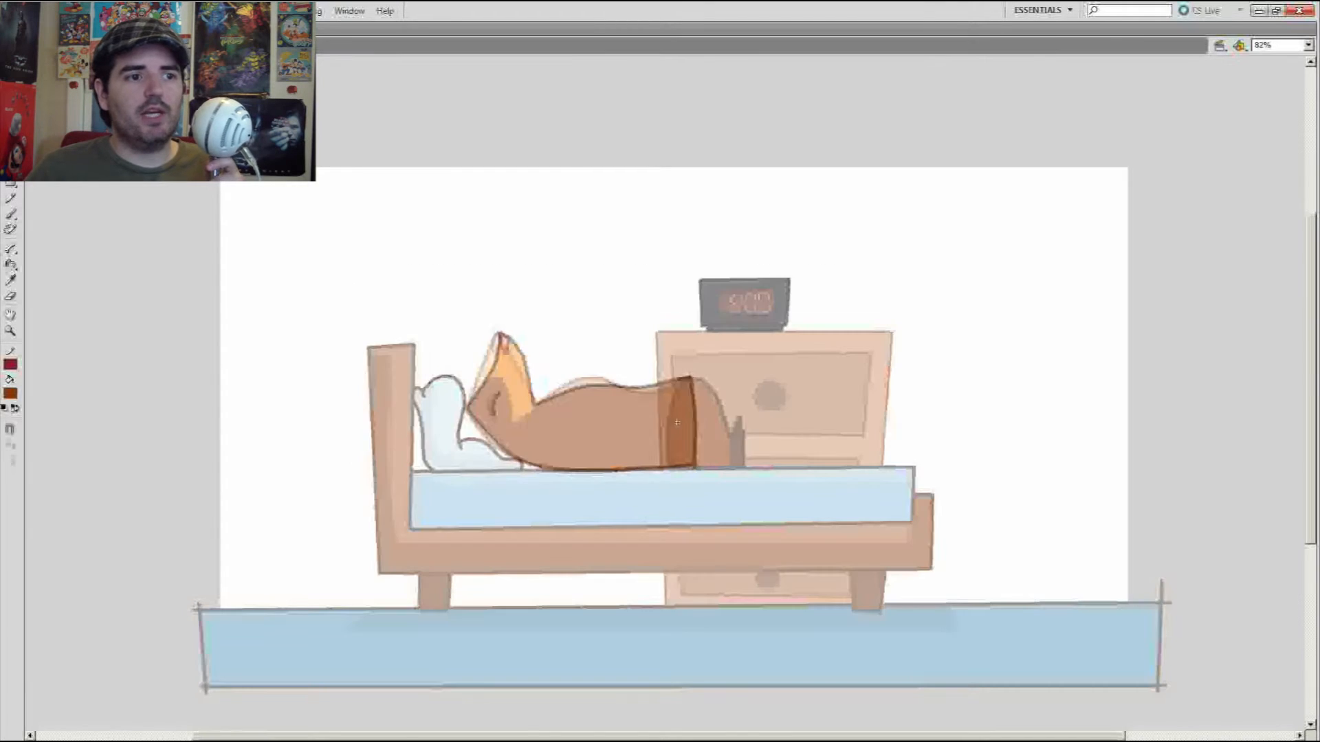
key("ctrl+equal")
key("comma")
key("i")
left_click(332, 413)
key("period")
key("y")
mouse_move(331, 412)
left_mouse_down()
mouse_move(428, 307)
mouse_move(589, 358)
left_mouse_up()
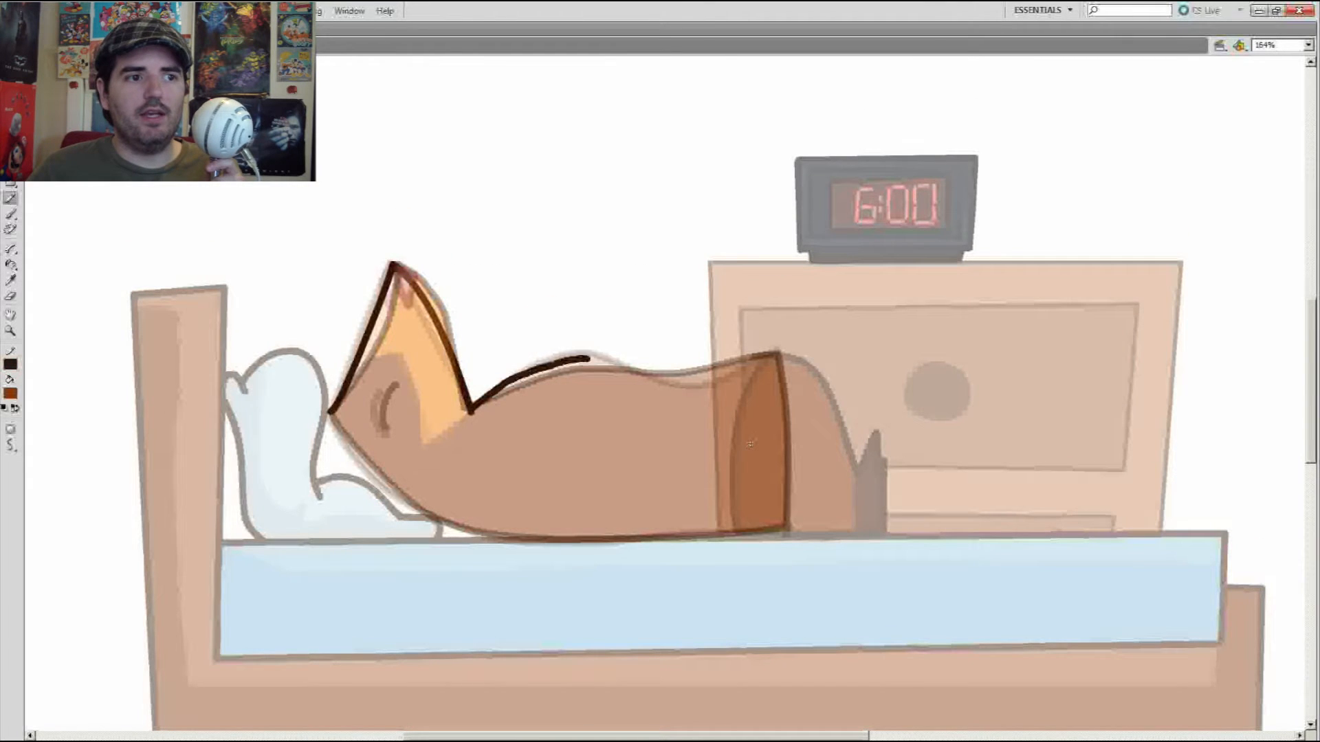
Step: Complete the outline along the underside and rear edge of the body and draw the closed eye
mouse_move(347, 443)
left_mouse_down()
mouse_move(666, 541)
mouse_move(786, 531)
left_mouse_up()
left_click_drag(778, 352, 789, 533)
left_click_drag(396, 385, 385, 435)
Step: Outline the nose tip in the dark red sampled from the previous frame and fill it with the sampled pink
key("comma")
key("i")
left_click(384, 278)
key("period")
key("y")
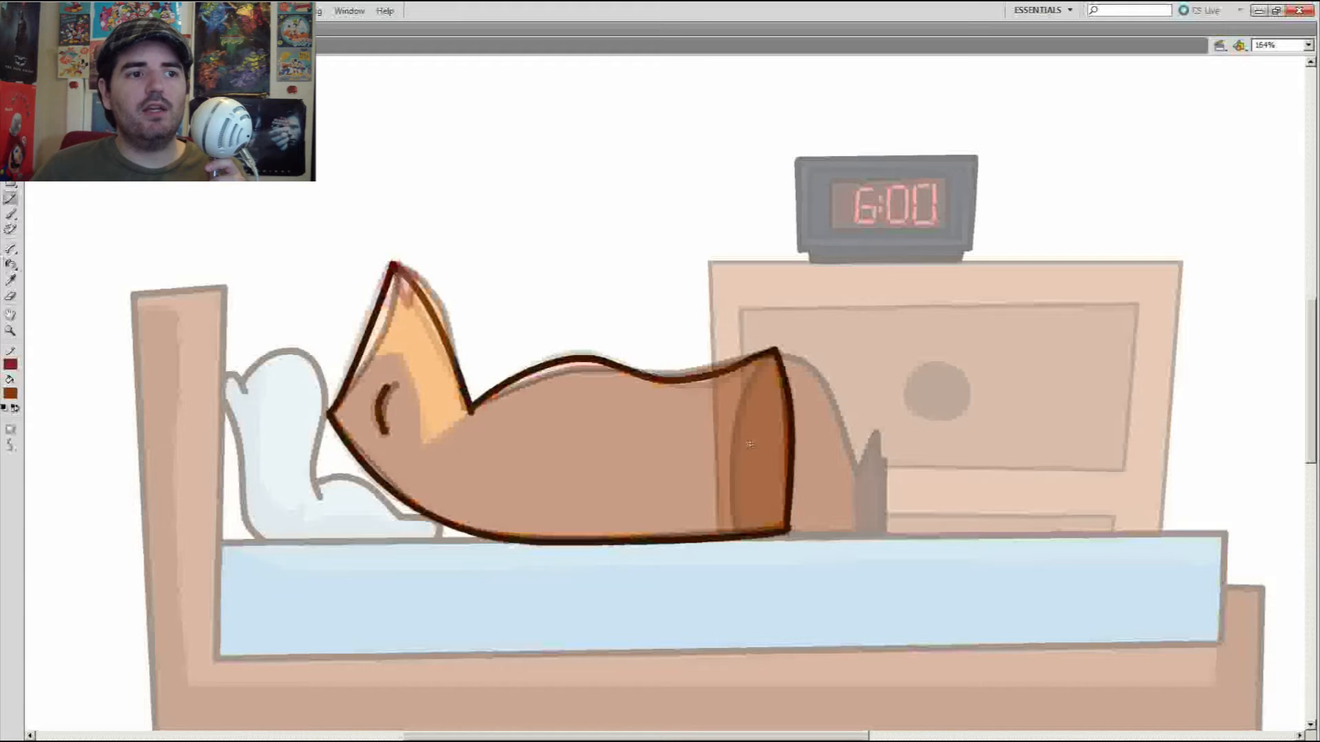
left_click_drag(384, 282, 408, 278)
key("comma")
key("i")
key("period")
left_click(397, 280)
Step: Fill the snout patch with the orange sampled from the previous frame and fill the body brown
key("comma")
key("i")
left_click(402, 333)
key("period")
key("k")
left_click(428, 371)
left_click(584, 446)
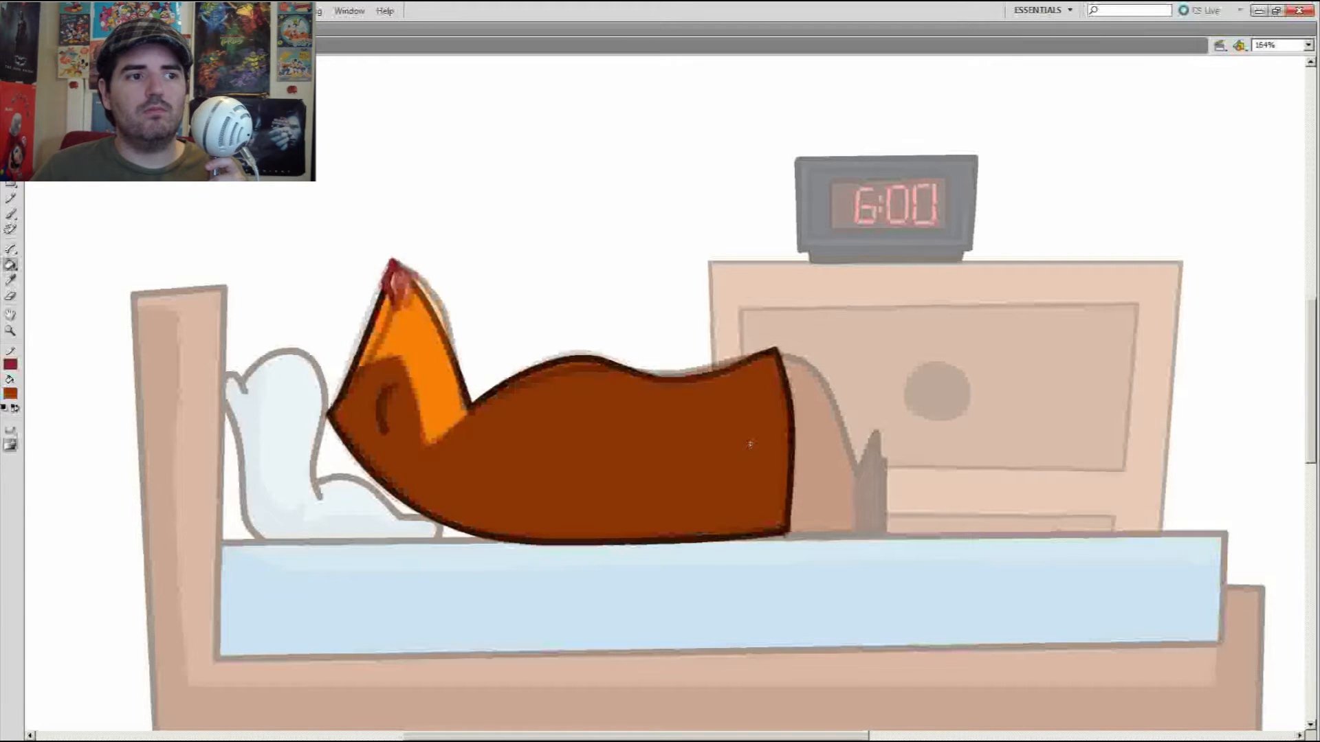
Step: Add a blank keyframe and trace the character's snout and back in the sampled dark brown
key("i")
left_click(791, 447)
key("F7")
key("y")
left_click_drag(331, 414, 396, 261)
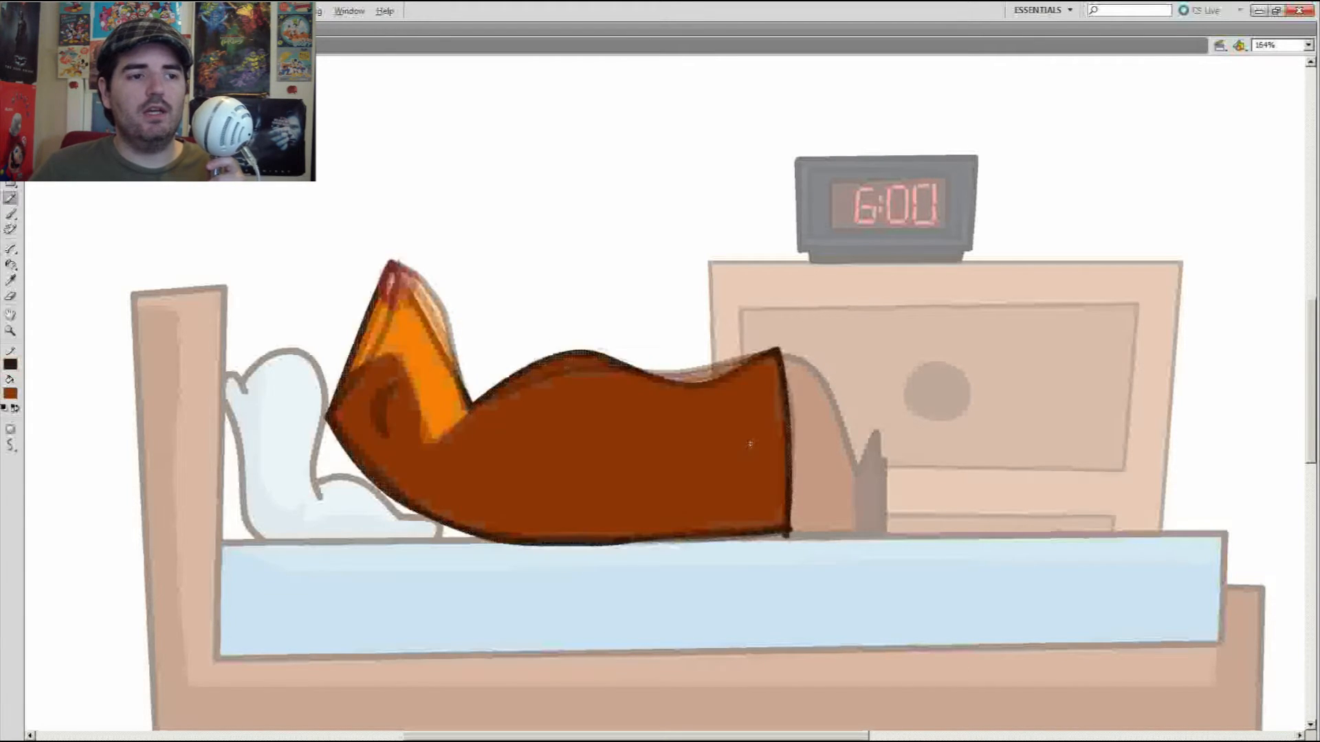
key("F7")
mouse_move(330, 414)
left_mouse_down()
mouse_move(391, 262)
mouse_move(471, 411)
left_mouse_up()
mouse_move(470, 411)
left_mouse_down()
mouse_move(492, 394)
mouse_move(777, 350)
left_mouse_up()
Step: Close the body outline along the underside and rear edge and draw the closed eye
mouse_move(329, 415)
left_mouse_down()
mouse_move(642, 540)
mouse_move(786, 529)
left_mouse_up()
left_click_drag(787, 530, 776, 351)
left_click_drag(386, 387, 385, 434)
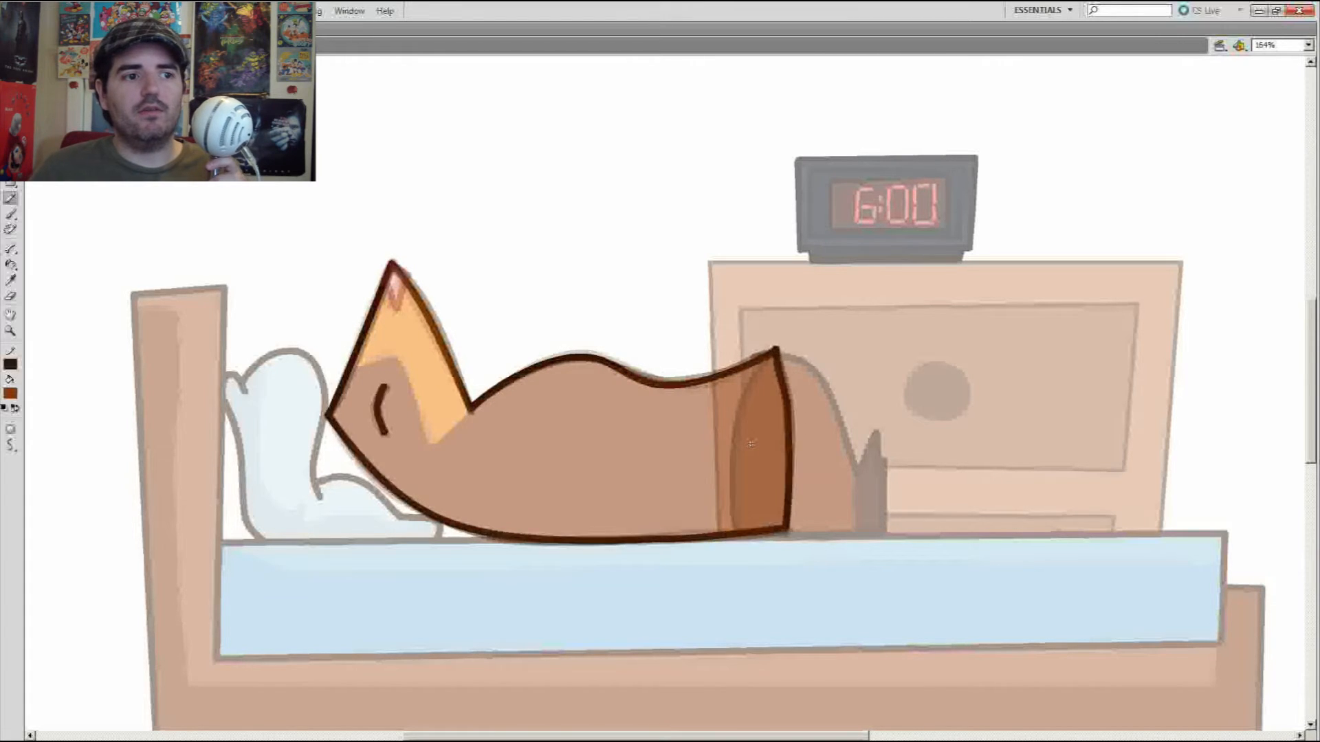
Step: Outline the nose tip in the dark red sampled from the previous frame
key("comma")
key("i")
left_click(396, 307)
key("period")
key("y")
left_click_drag(382, 292, 407, 277)
Step: Draw the snout patch's inner border in the orange sampled from the previous frame
key("comma")
key("i")
left_click(413, 343)
key("period")
key("b")
left_click_drag(351, 369, 432, 442)
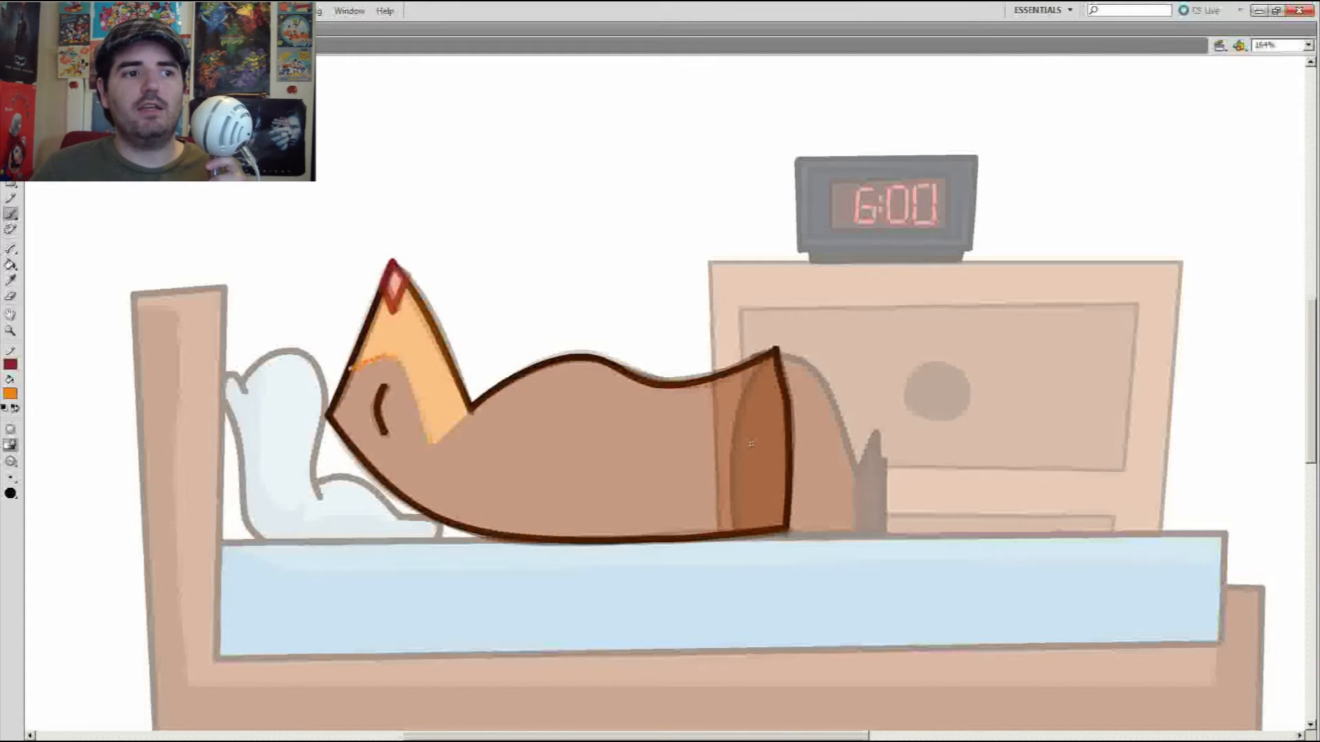
Step: Fill the snout patch orange and the body with the brown sampled from the previous frame
key("comma")
key("i")
left_click(548, 389)
key("y")
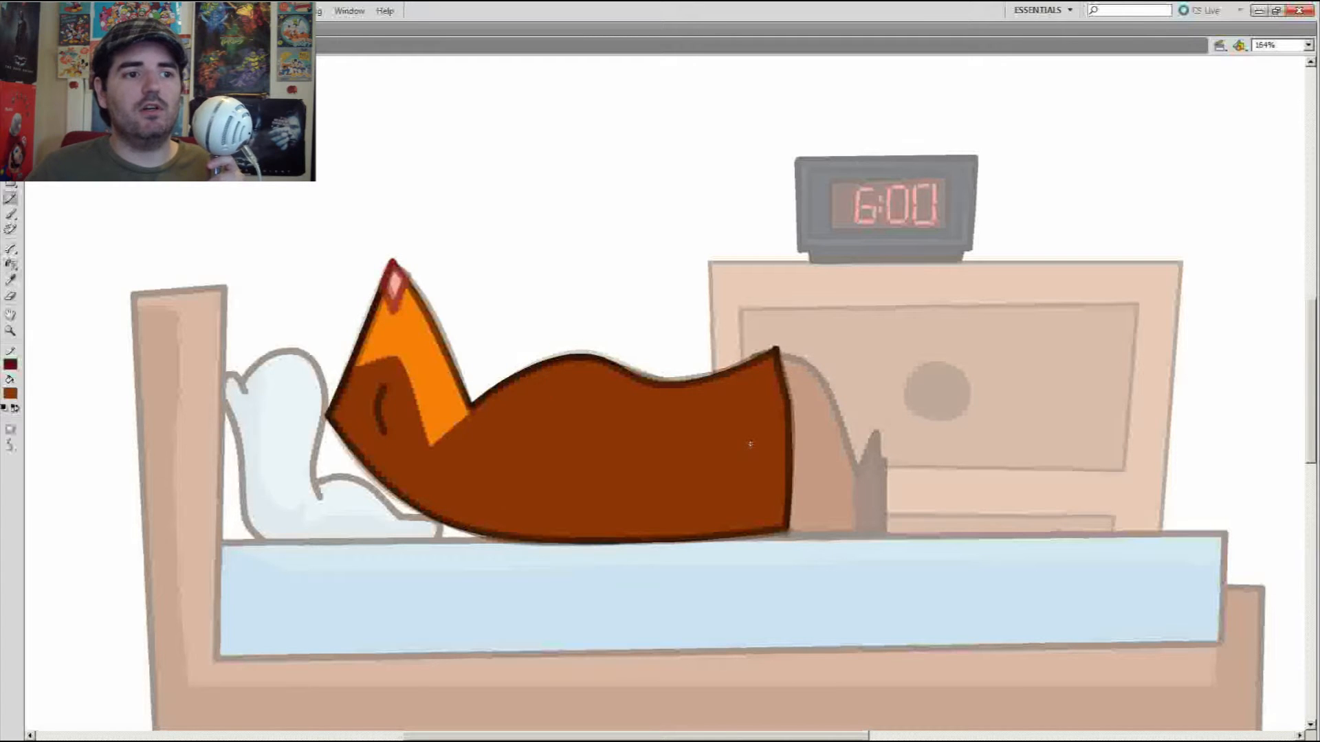
Step: On the following frame, complete the outline along the back, underside and rear edge and adjust its rear edge
key("period")
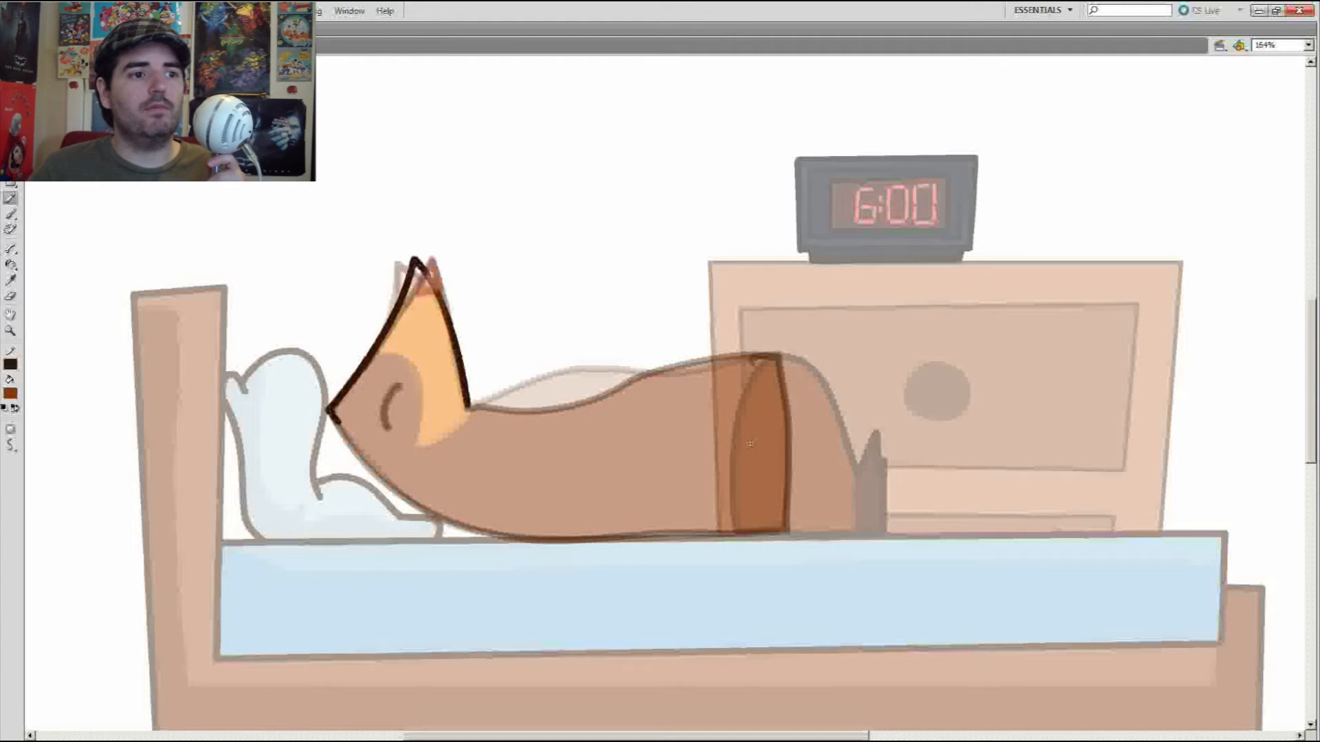
mouse_move(337, 420)
left_mouse_down()
mouse_move(481, 536)
mouse_move(782, 533)
left_mouse_up()
mouse_move(469, 405)
left_mouse_down()
mouse_move(678, 368)
mouse_move(780, 366)
mouse_move(782, 533)
left_mouse_up()
key("v")
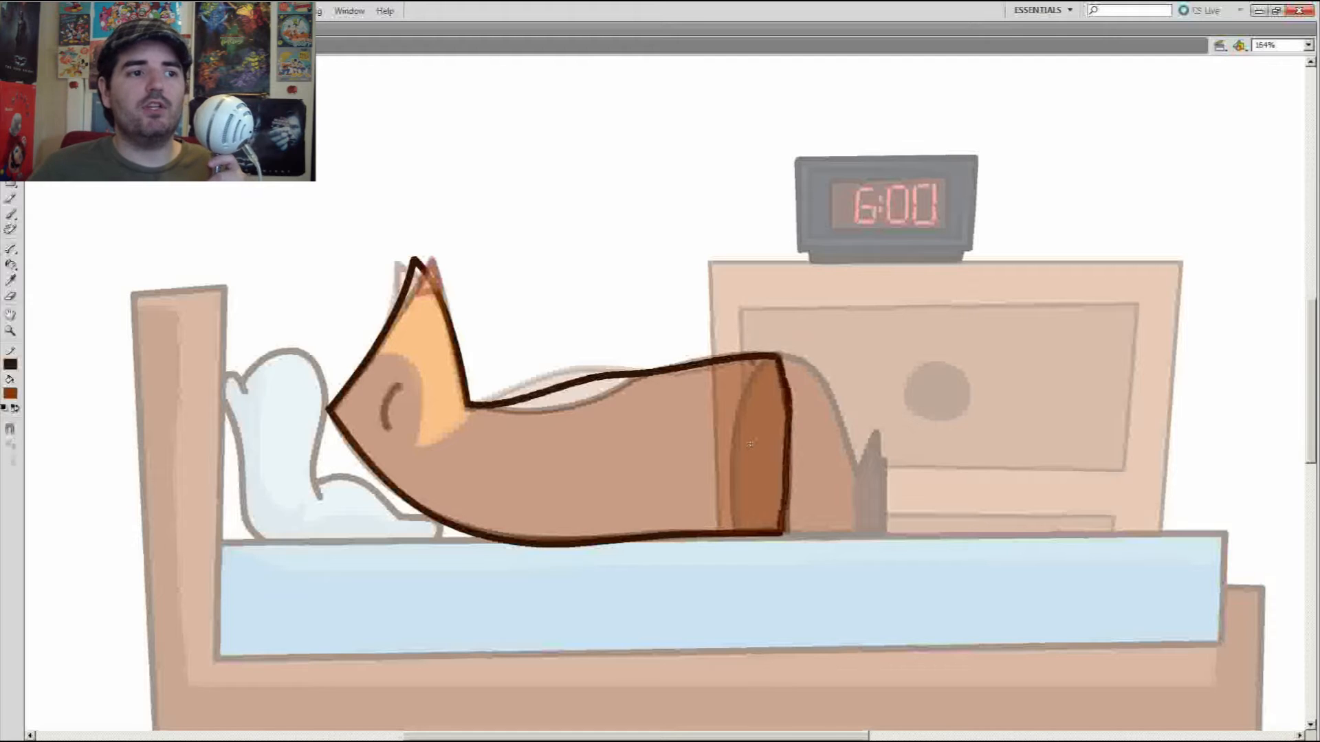
left_click_drag(779, 356, 774, 353)
left_click_drag(791, 412, 787, 426)
Step: Draw the nose tip's outline in the dark red sampled from the previous frame and sample the nose's pink
key("comma")
key("i")
left_click(404, 283)
key("y")
key("period")
mouse_move(406, 280)
left_mouse_down()
mouse_move(414, 303)
mouse_move(437, 291)
left_mouse_up()
key("s")
left_click(414, 260)
key("comma")
key("i")
left_click(408, 276)
Step: Draw the snout patch's border around the face in the sampled orange
key("i")
left_click(402, 330)
key("period")
left_click_drag(400, 353, 424, 443)
left_click_drag(424, 443, 466, 411)
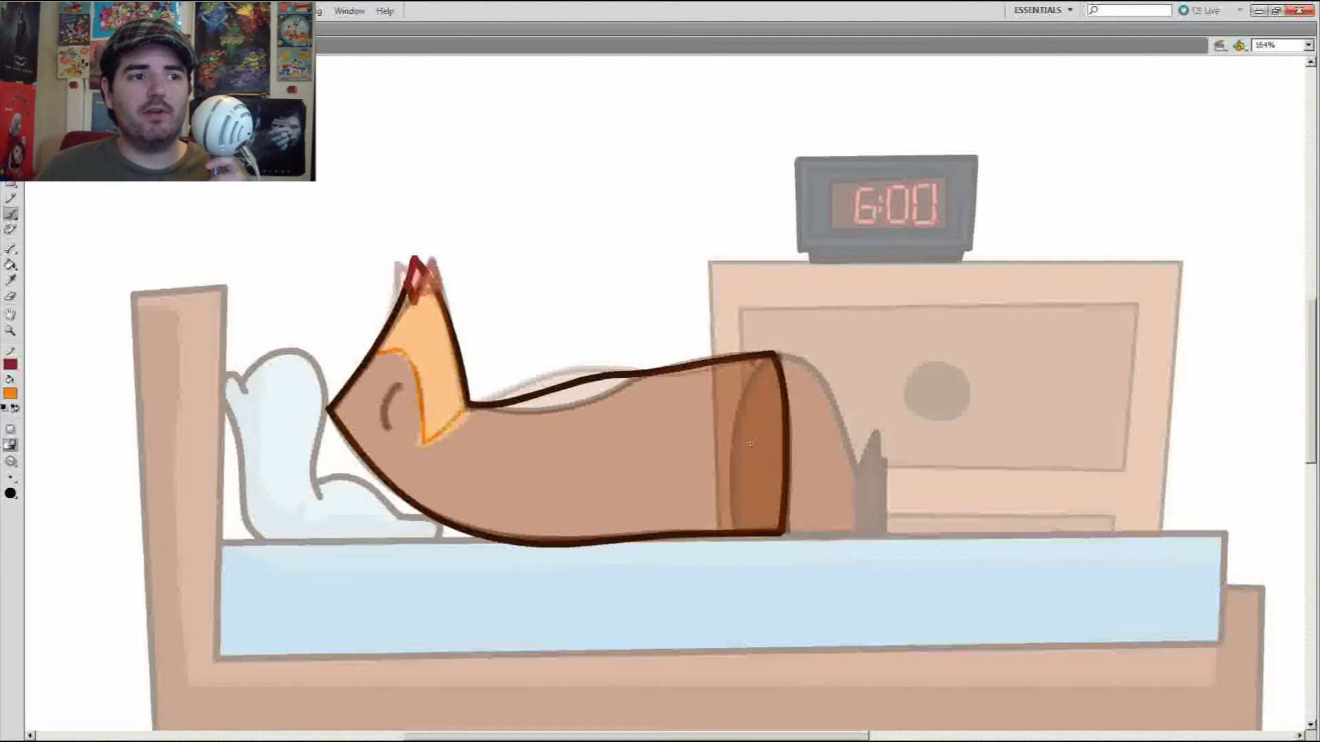
Step: Fill the snout patch orange and the body with the brown sampled from the neighbouring frame
key("k")
left_click(437, 364)
key("i")
left_click(456, 344)
key("comma")
key("i")
left_click(522, 467)
key("period")
left_click(522, 468)
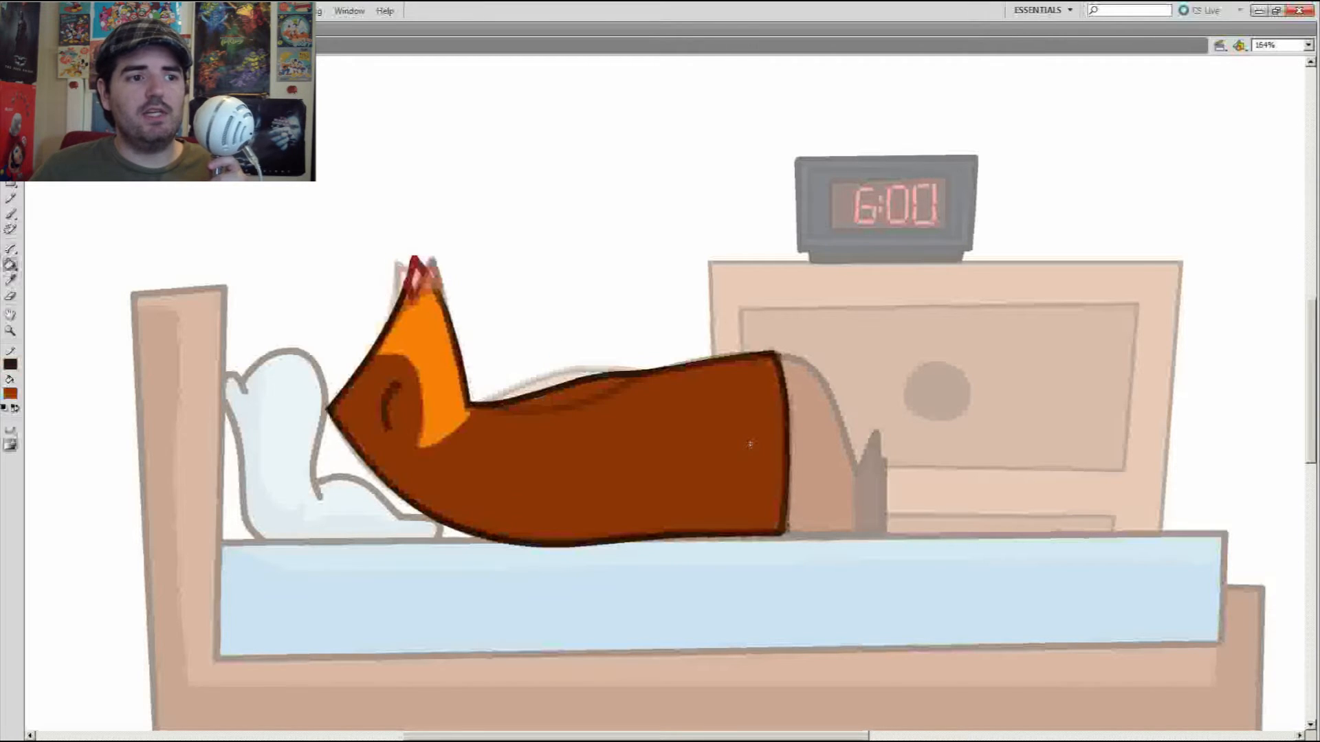
Step: Add a blank keyframe and trace both sides of the pointed snout in dark brown
key("y")
key("comma")
key("F7")
left_click_drag(330, 410, 425, 259)
key("ctrl+z")
mouse_move(426, 258)
left_mouse_down()
mouse_move(443, 296)
mouse_move(471, 408)
left_mouse_up()
Step: Outline the body's underside, back and rear edge and draw the closed eye
mouse_move(331, 411)
left_mouse_down()
mouse_move(623, 542)
mouse_move(786, 534)
left_mouse_up()
left_click_drag(471, 408, 778, 355)
key("ctrl+z")
left_click_drag(778, 355, 786, 533)
left_click_drag(400, 384, 389, 428)
Step: Outline the nose tip in the dark red sampled from the previous frame
key("comma")
key("i")
left_click(413, 267)
key("period")
key("y")
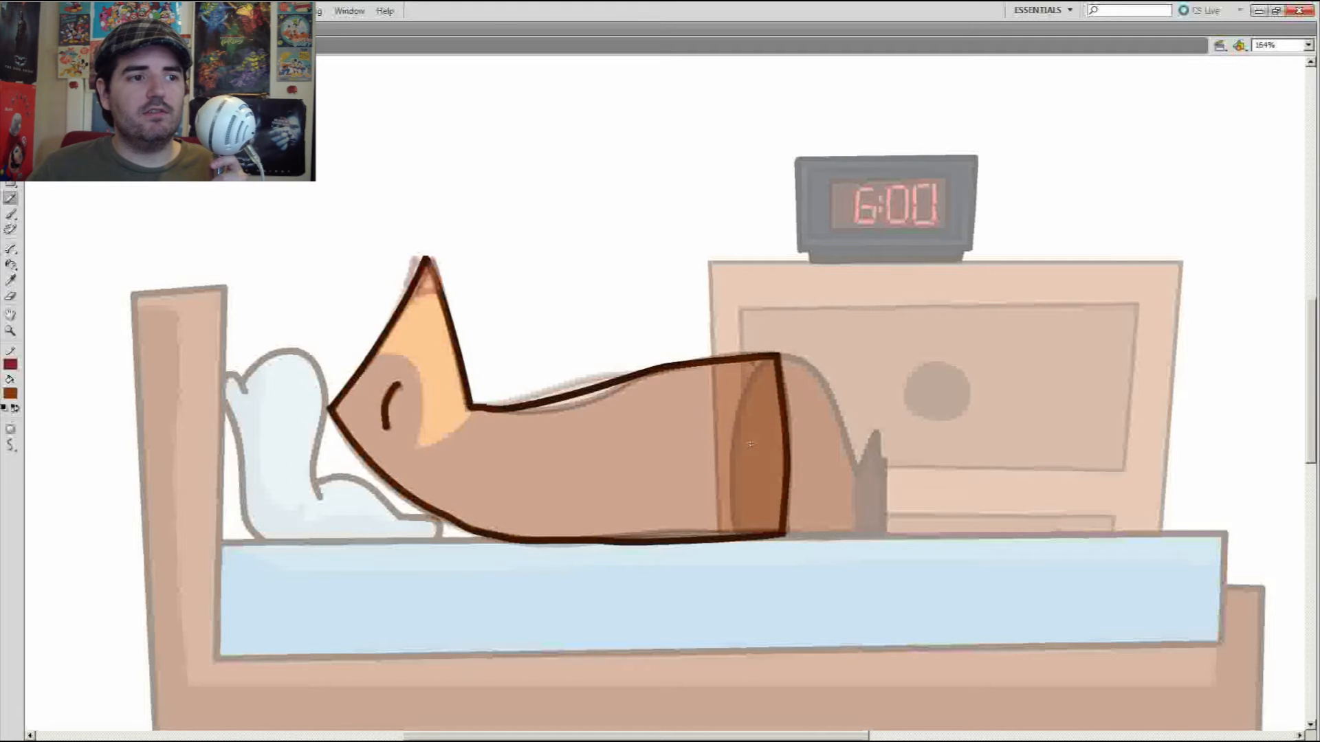
key("comma")
key("i")
left_click_drag(410, 292, 425, 268)
left_click(421, 281)
key("period")
key("b")
Step: Draw the snout patch's border around the face in the orange sampled from the previous frame
key("comma")
key("i")
left_click(428, 336)
key("period")
key("b")
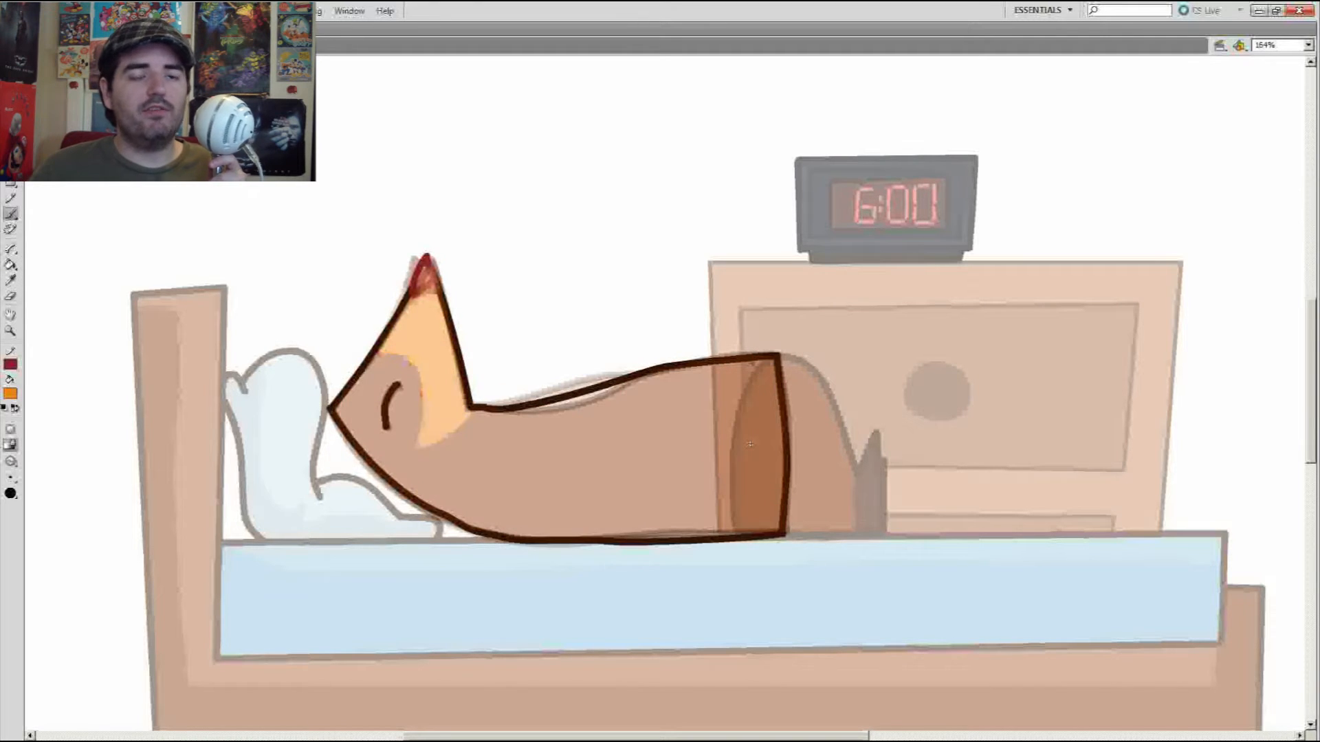
left_click_drag(377, 355, 420, 447)
left_click_drag(421, 447, 471, 414)
Step: Fill the snout patch orange and the body with the brown sampled from the previous frame
key("k")
left_click(433, 365)
key("comma")
key("i")
left_click(550, 461)
key("period")
key("k")
left_click(550, 461)
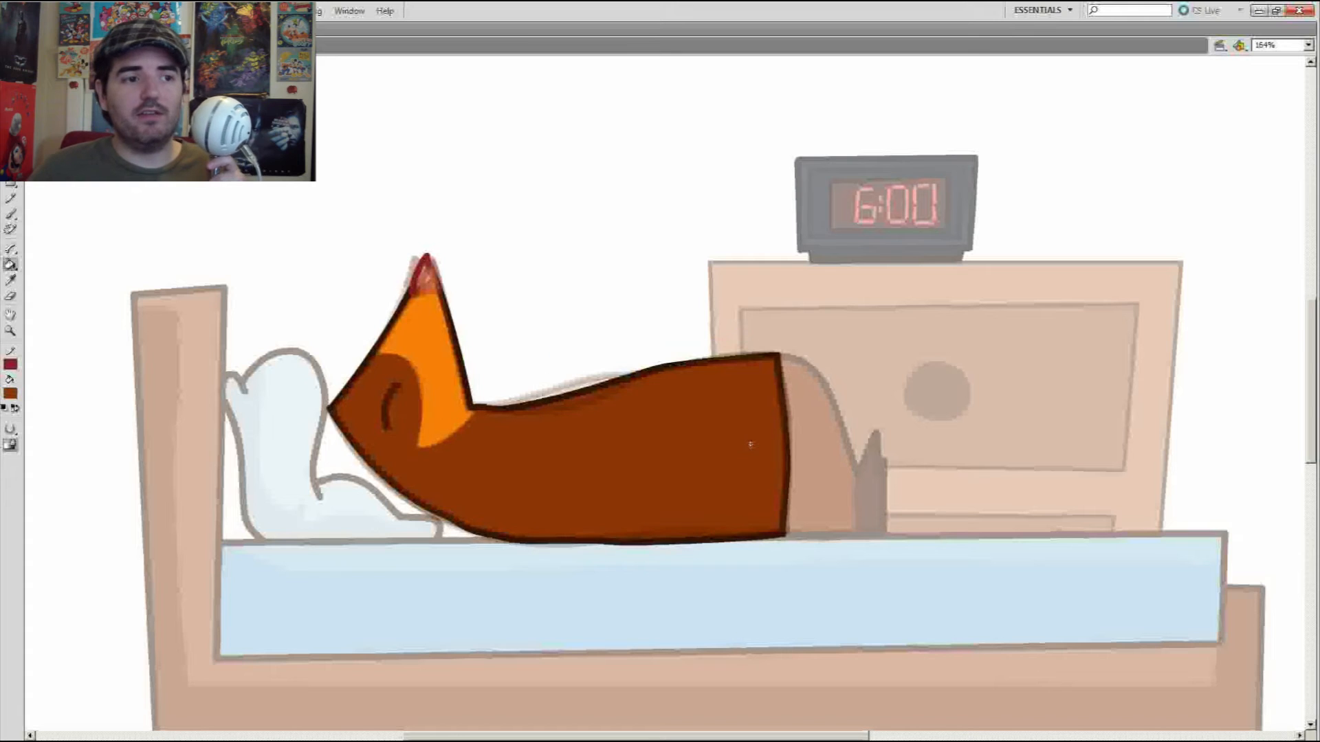
Step: Flip back and forth through the drawn frames to check the breathing motion
key("comma")
key("comma")
key("period")
key("period")
key("period")
key("period")
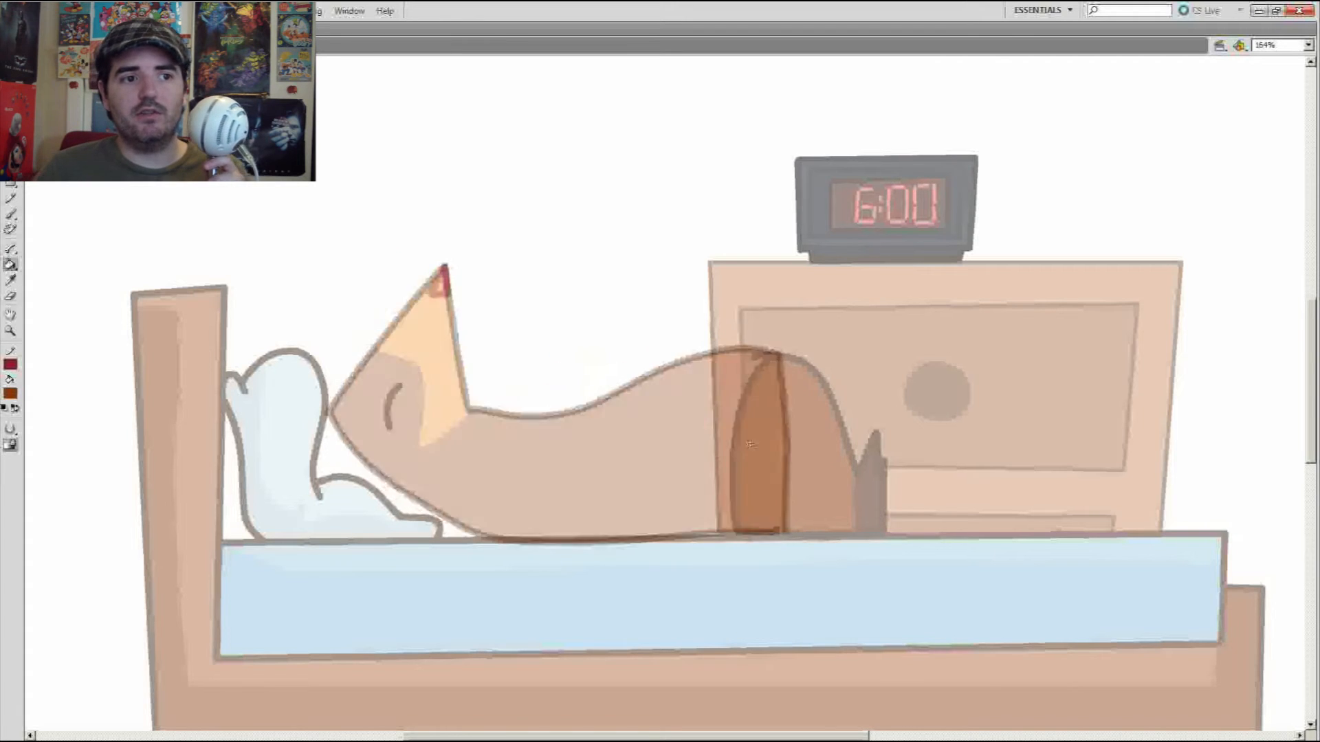
key("period")
key("y")
key("comma")
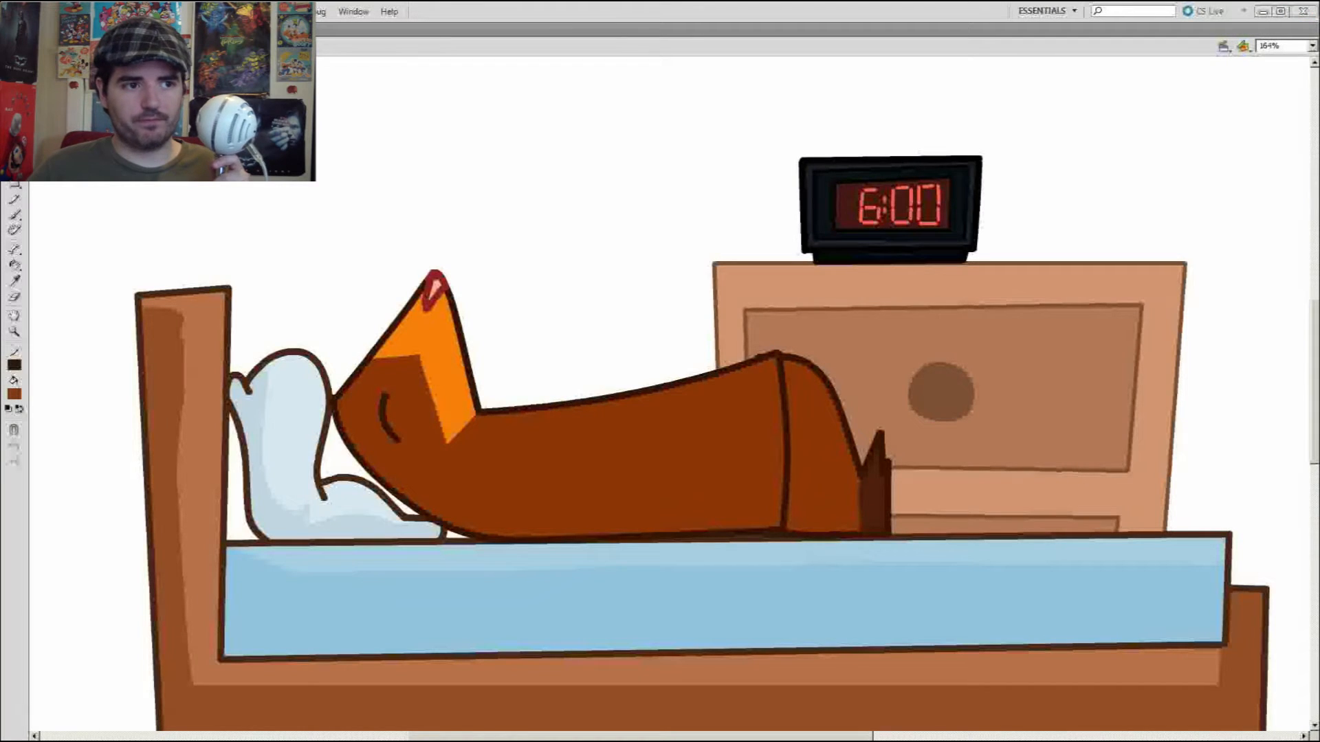
Step: Reopen the character for editing, go to the next in-between frame and trace the snout in dark brown
double_click(754, 445)
key("period")
key("period")
key("period")
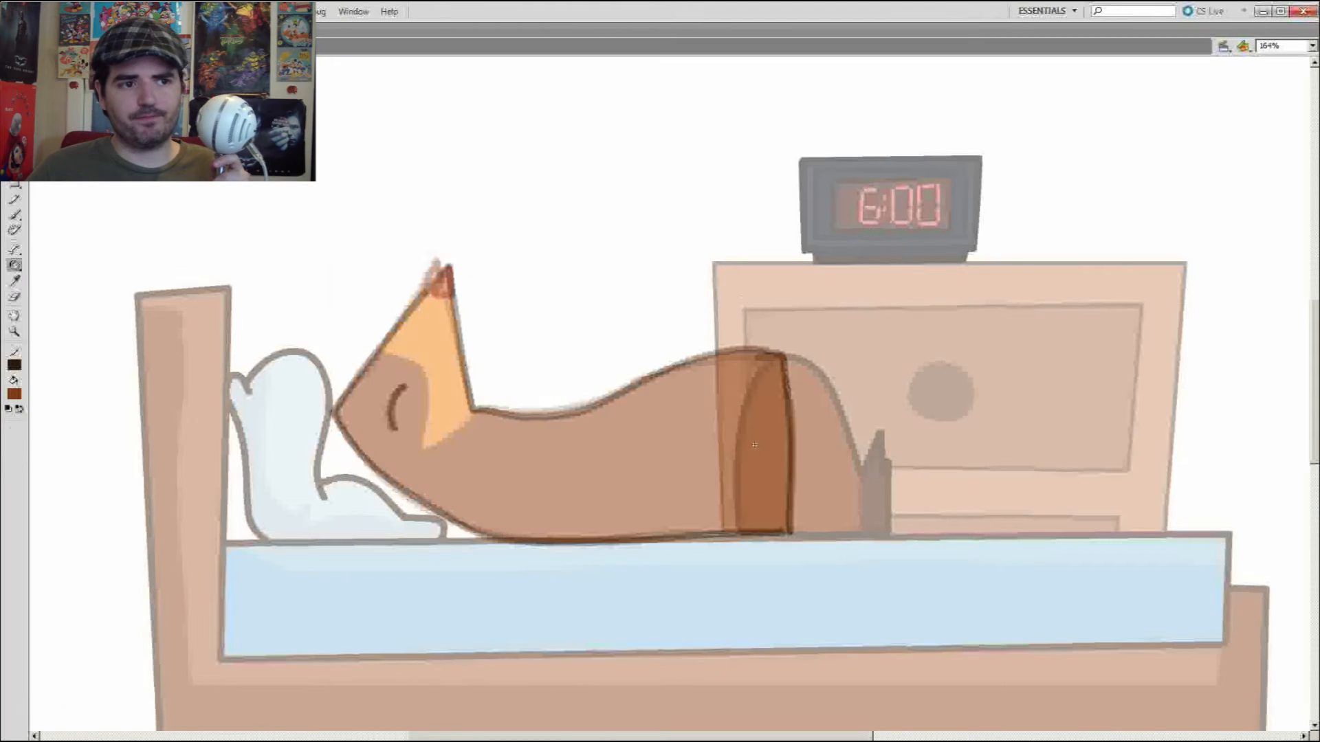
key("y")
left_click_drag(335, 413, 445, 262)
key("ctrl+z")
mouse_move(335, 413)
left_mouse_down()
mouse_move(443, 265)
mouse_move(474, 411)
left_mouse_up()
Step: Outline the back, underside and rear edge of the body and reshape the lower curve
mouse_move(475, 411)
left_mouse_down()
mouse_move(573, 409)
mouse_move(718, 359)
mouse_move(476, 410)
mouse_move(538, 411)
mouse_move(784, 350)
mouse_move(789, 420)
left_mouse_up()
key("ctrl+z")
mouse_move(335, 414)
left_mouse_down()
mouse_move(417, 497)
mouse_move(789, 532)
left_mouse_up()
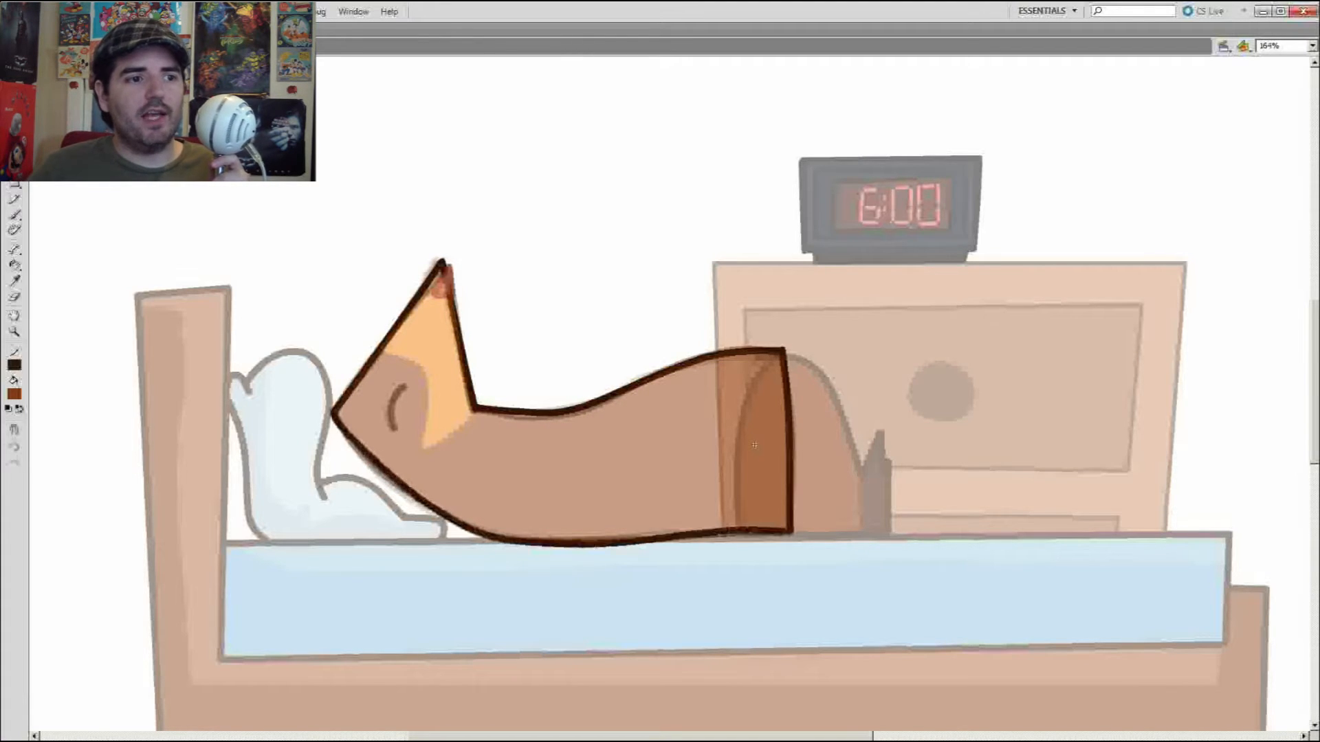
key("v")
left_click_drag(391, 477, 384, 478)
key("y")
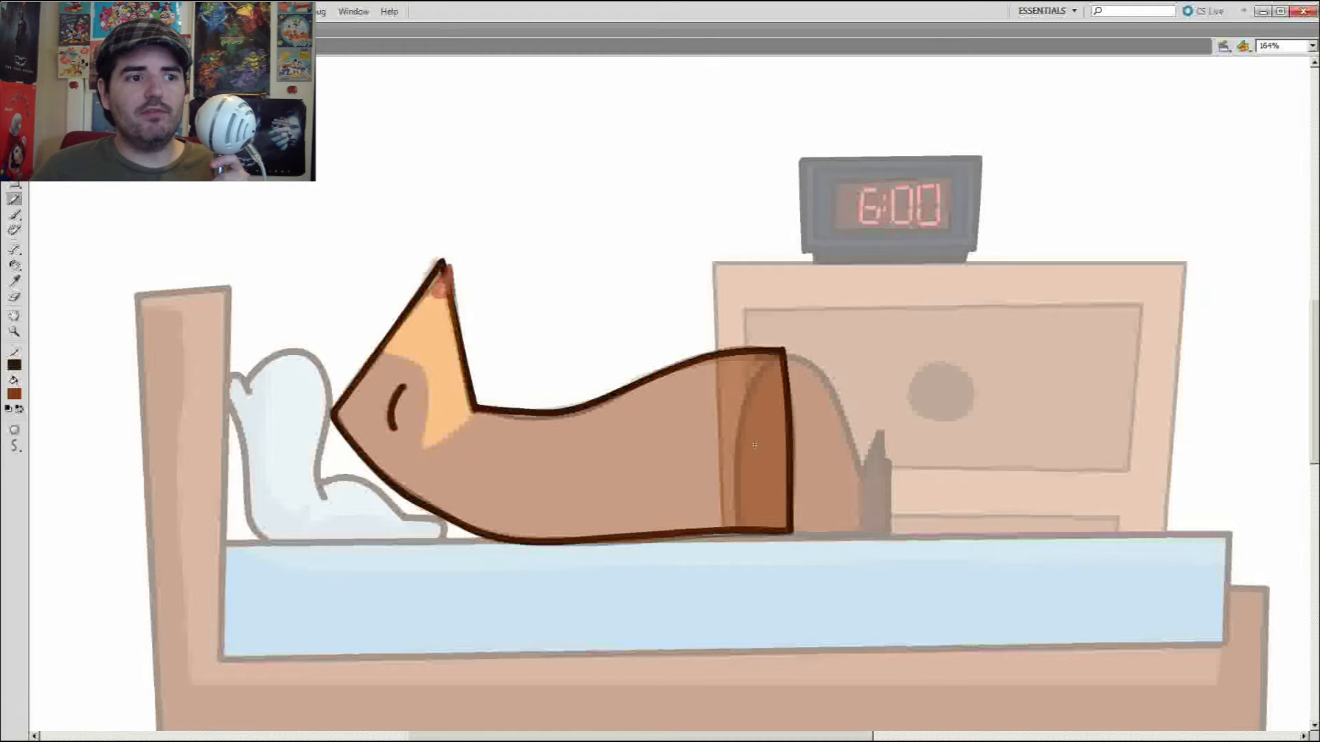
Step: Draw the orange border of the snout patch, then fill the patch orange and the body brown
key("b")
left_click_drag(381, 351, 473, 411)
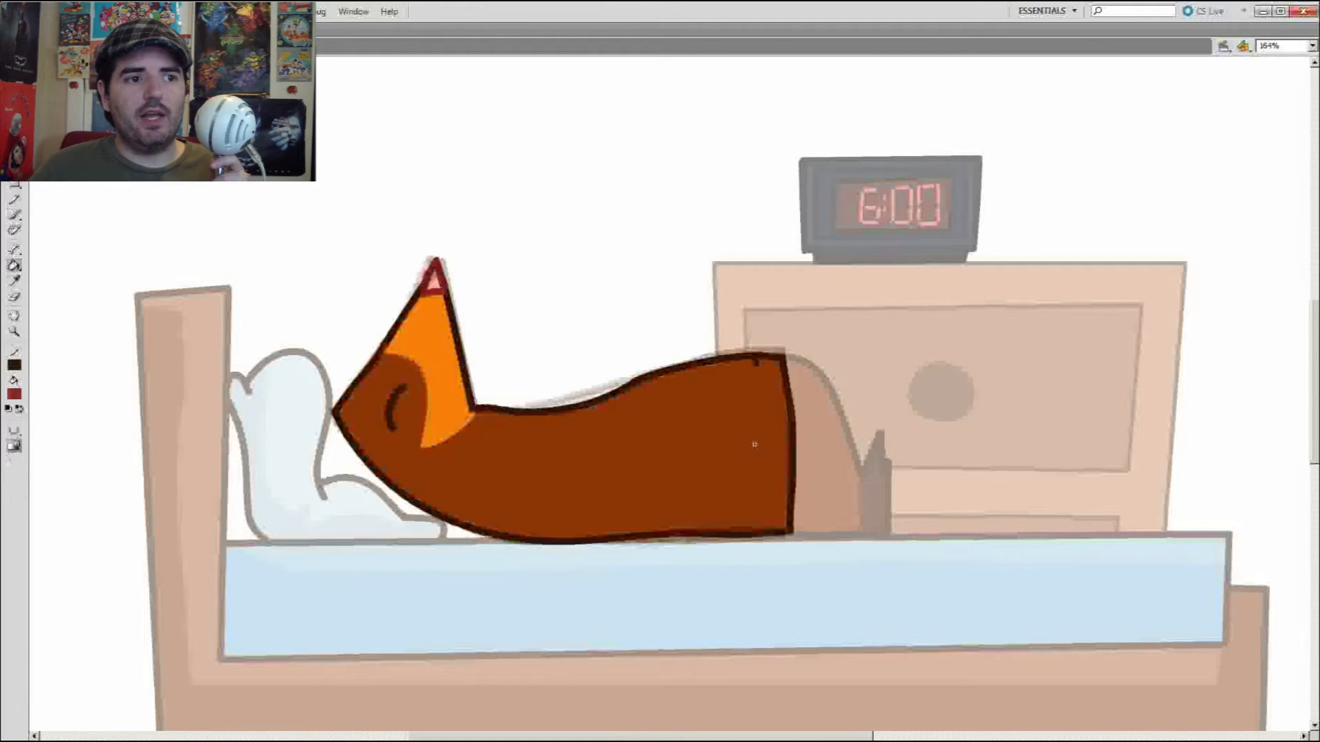
key("y")
key("k")
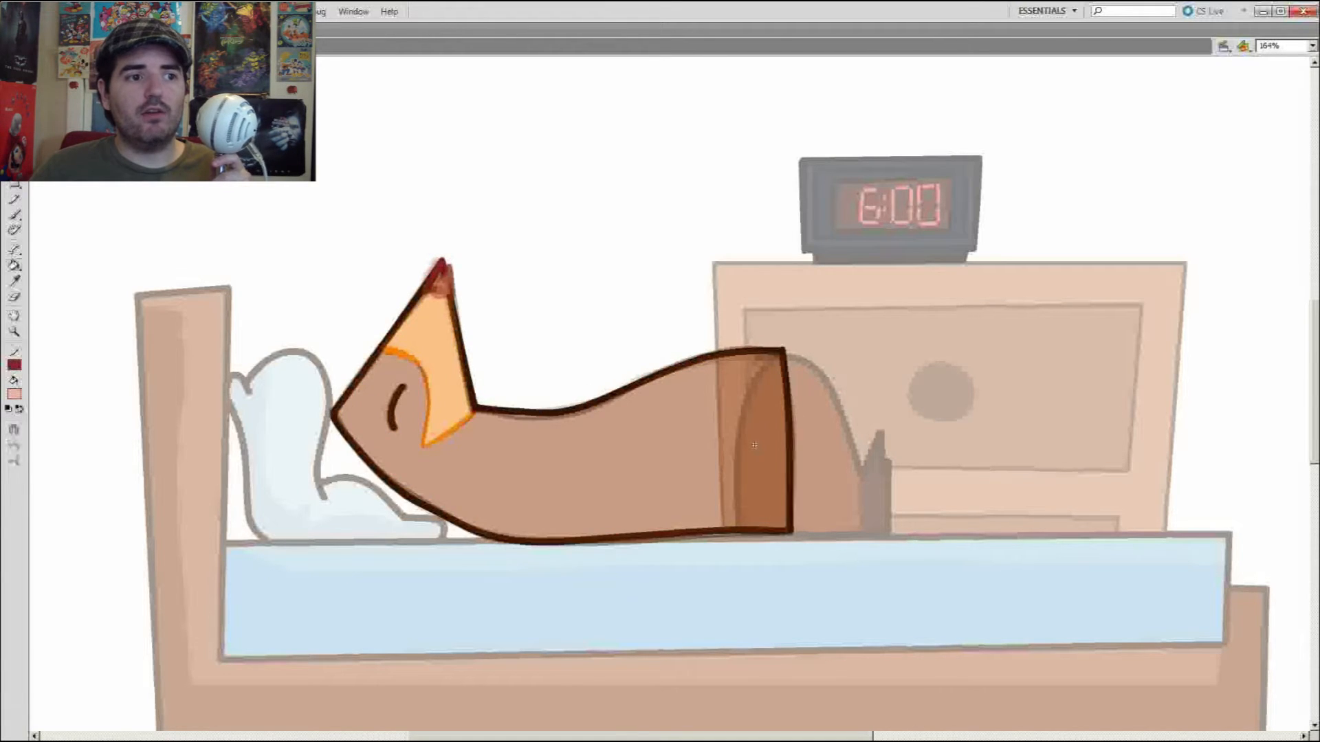
left_click(439, 371)
left_click(754, 445)
Step: Add a blank keyframe and trace the snout in the dark brown sampled from the previous frame
key("comma")
key("period")
key("F7")
key("y")
key("comma")
key("i")
left_click(335, 414)
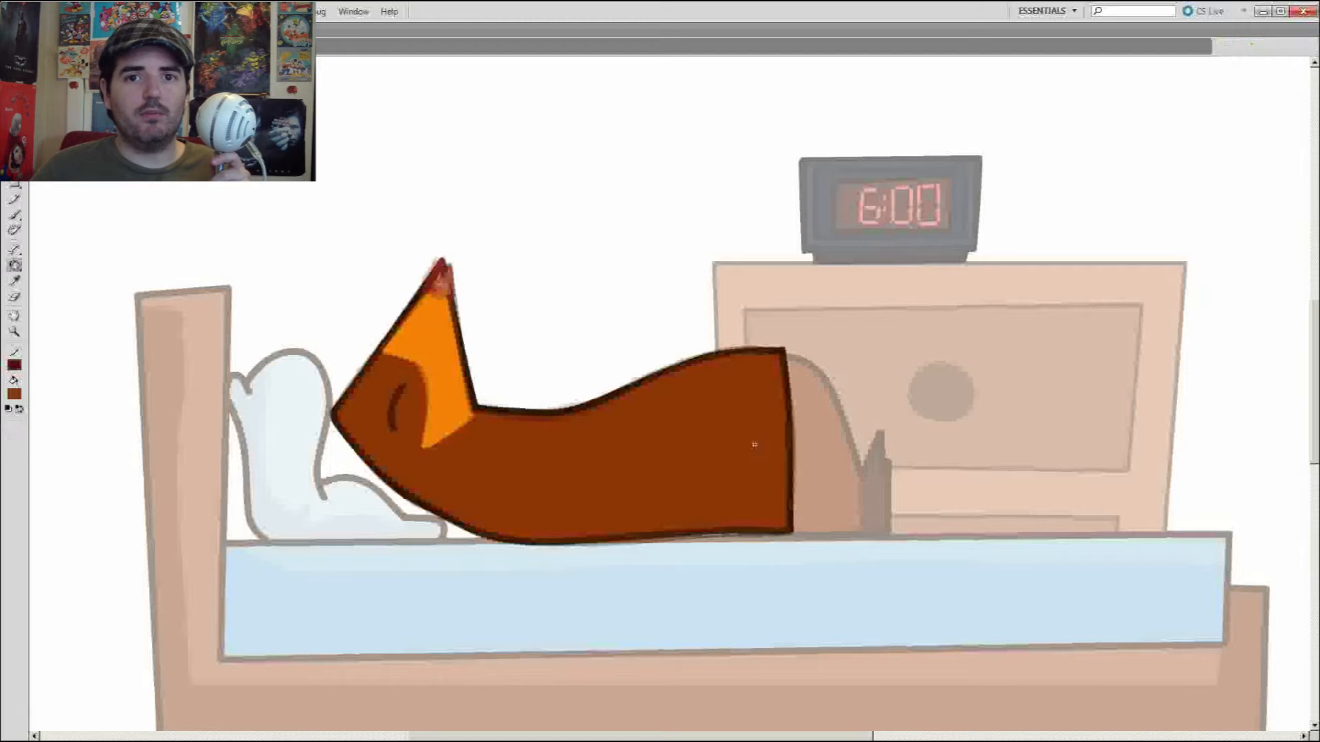
key("y")
key("period")
mouse_move(334, 415)
left_mouse_down()
mouse_move(446, 265)
mouse_move(476, 410)
left_mouse_up()
key("ctrl+z")
left_click_drag(448, 266, 474, 410)
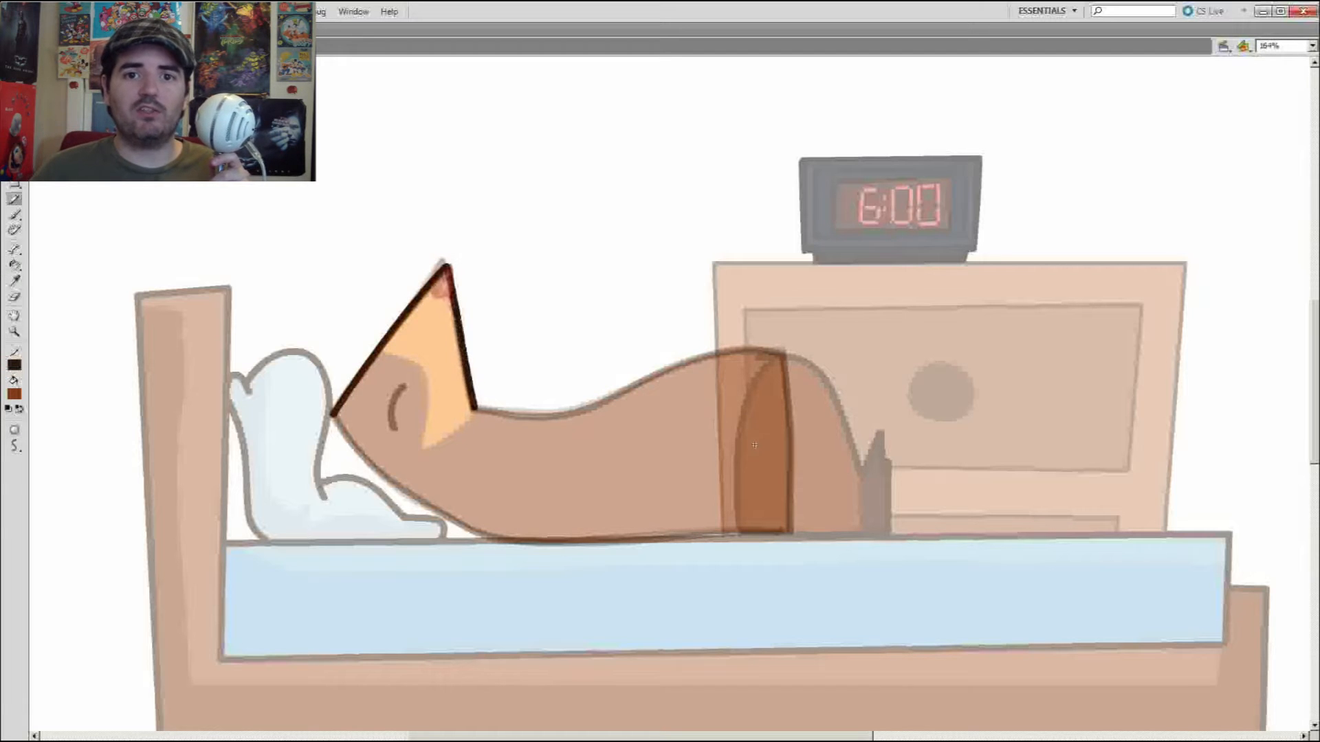
Step: Trace the outline of the character's back, underside and rear edge
left_click_drag(576, 413, 784, 350)
mouse_move(333, 415)
left_mouse_down()
mouse_move(457, 526)
mouse_move(396, 487)
mouse_move(509, 539)
mouse_move(786, 532)
left_mouse_up()
key("ctrl+z")
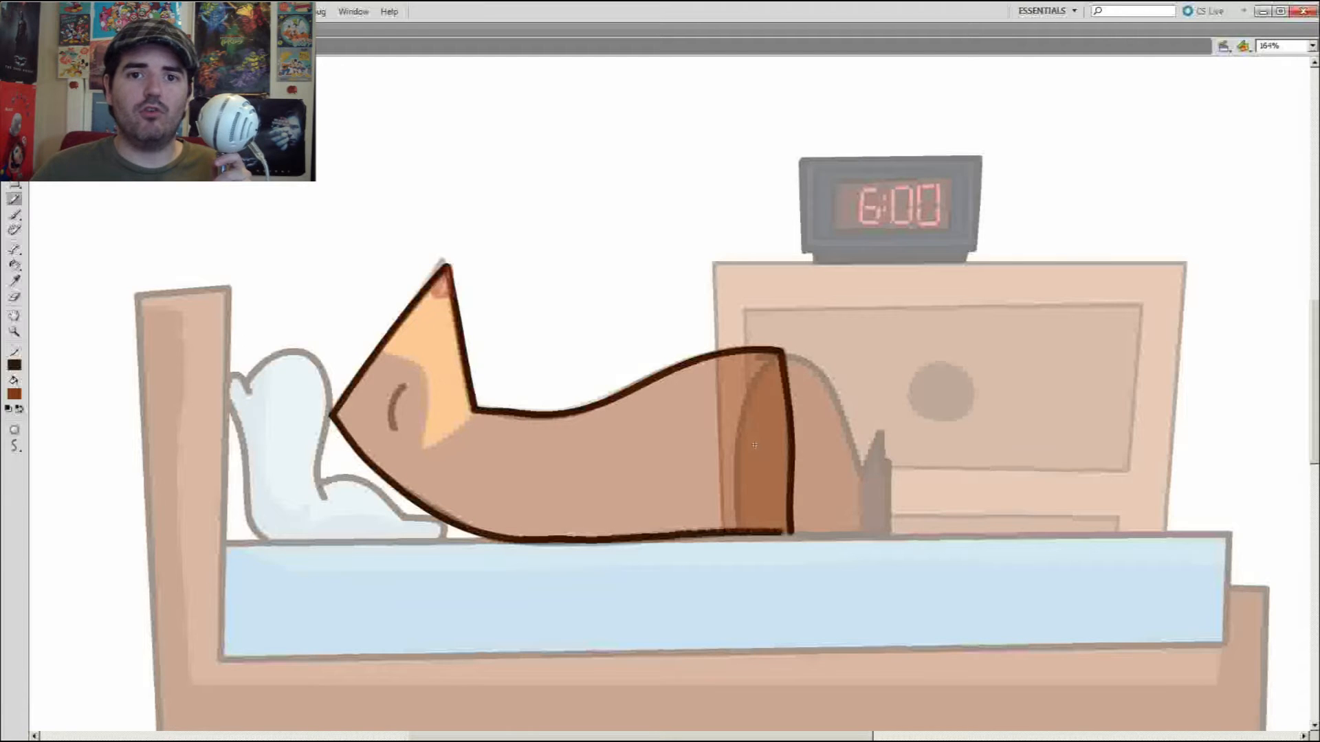
Step: Sample the dark red from the previous frame and draw the border of the nose at the tip of the snout
key("comma")
key("i")
key("period")
key("y")
left_click_drag(425, 294, 451, 296)
Step: Border and fill the orange snout patch, and fill the body with the brown sampled from the previous frame
key("comma")
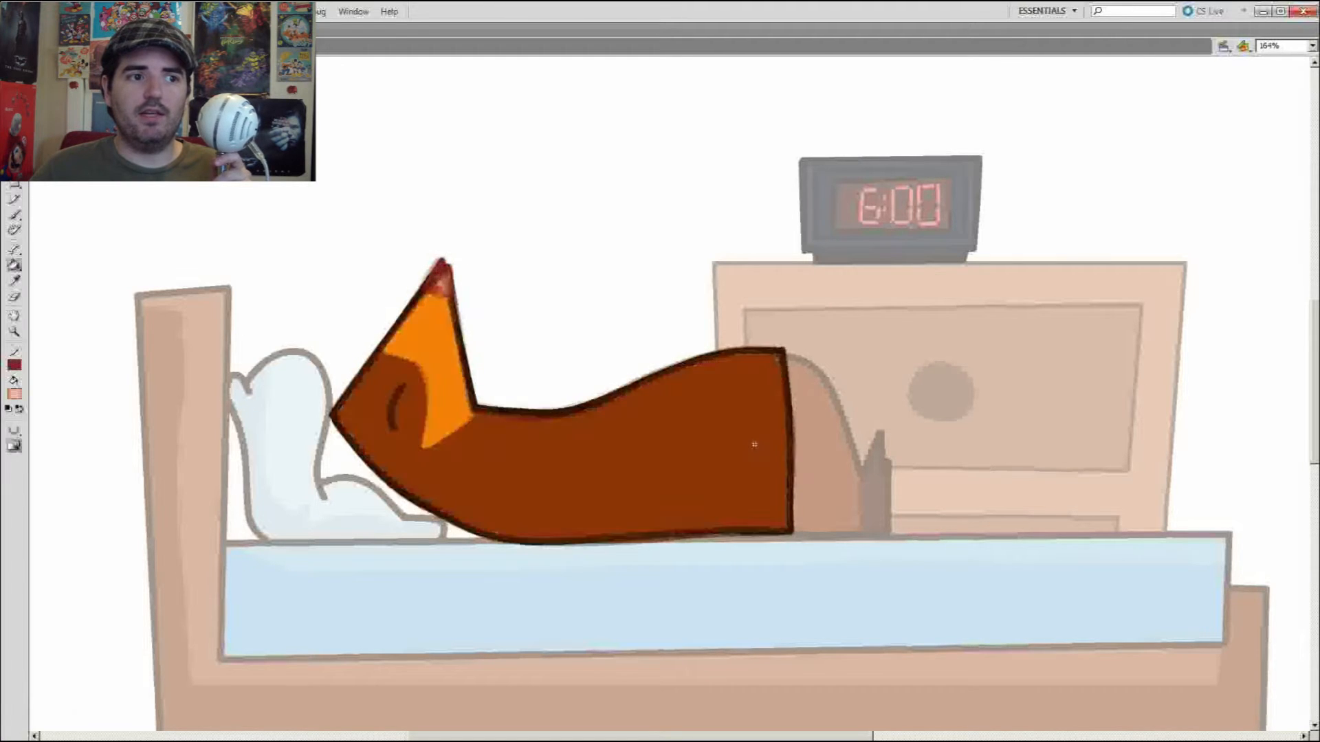
key("period")
key("b")
left_click_drag(431, 395, 473, 413)
key("k")
left_click(440, 350)
key("comma")
key("i")
left_click(549, 467)
key("period")
left_click(550, 468)
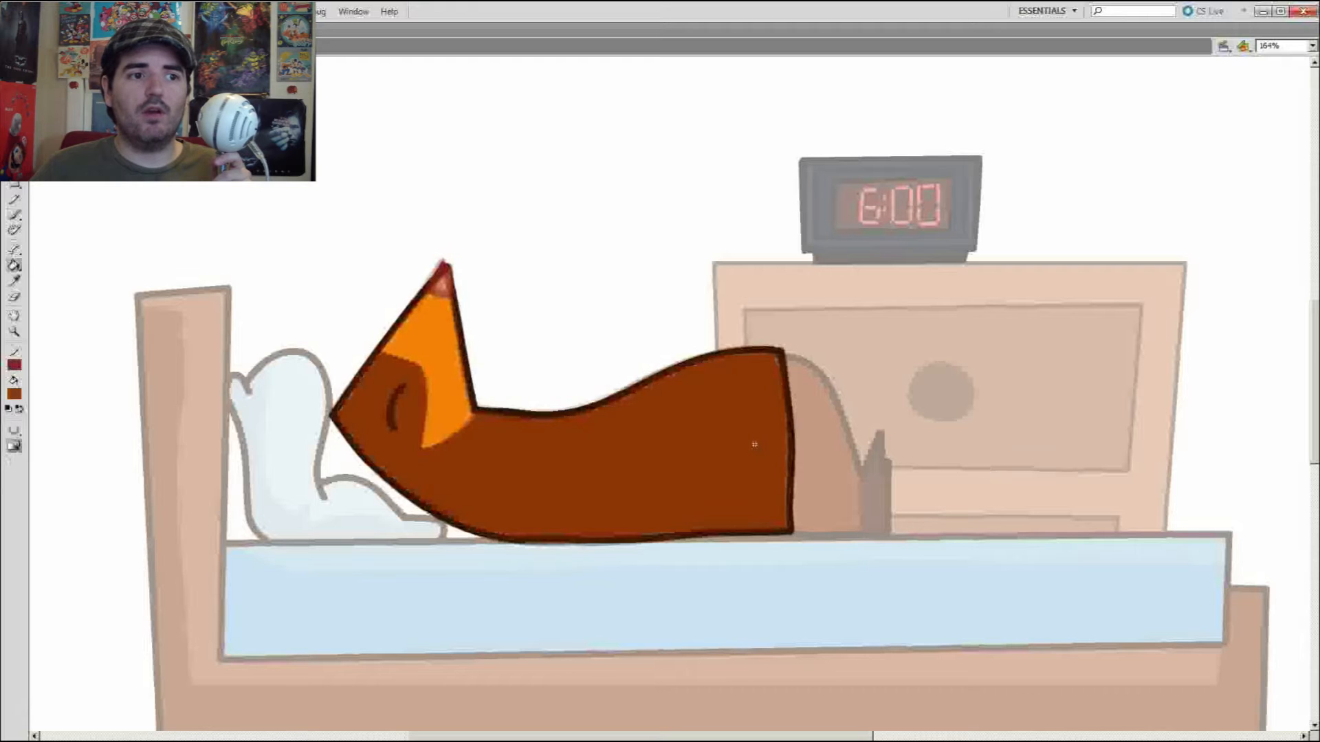
Step: Trace the snout, back and underside on the next uncolored frame in the dark brown sampled from the previous frame
key("period")
key("period")
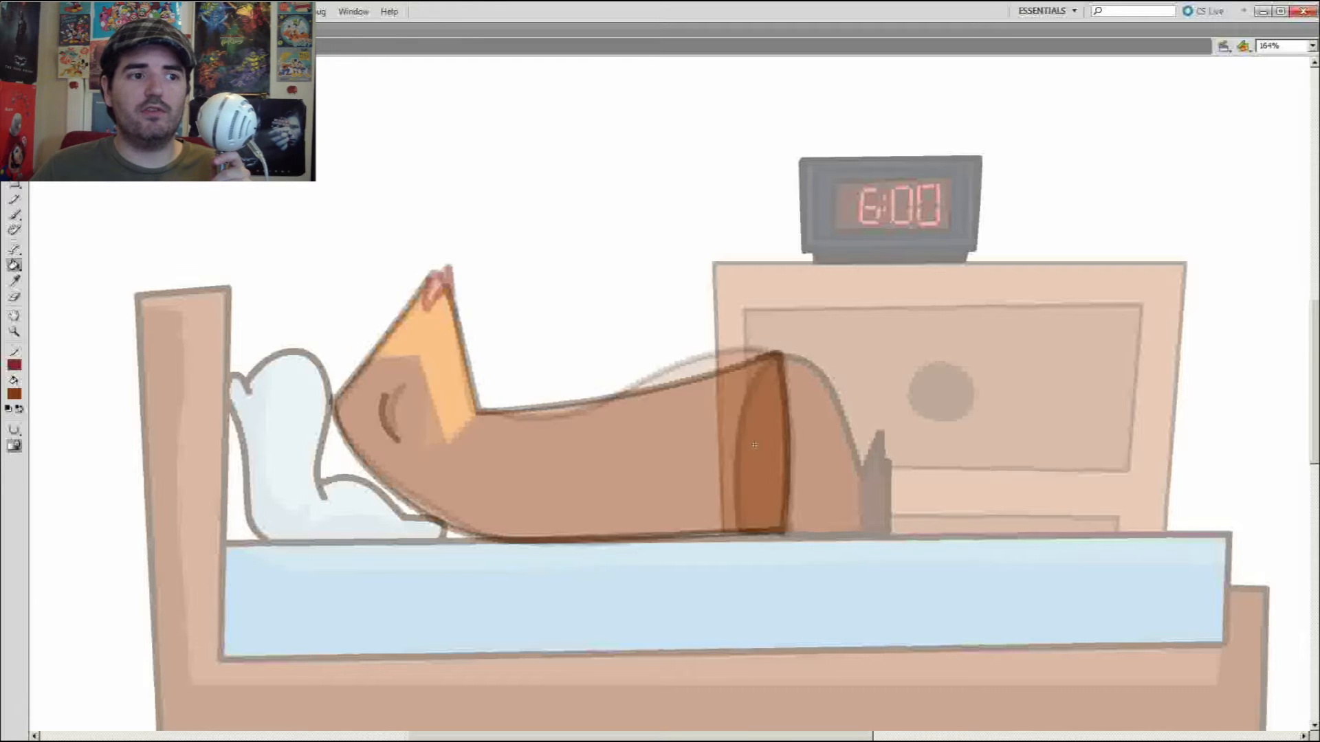
key("comma")
key("i")
left_click(464, 357)
key("period")
key("y")
left_click_drag(333, 407, 446, 266)
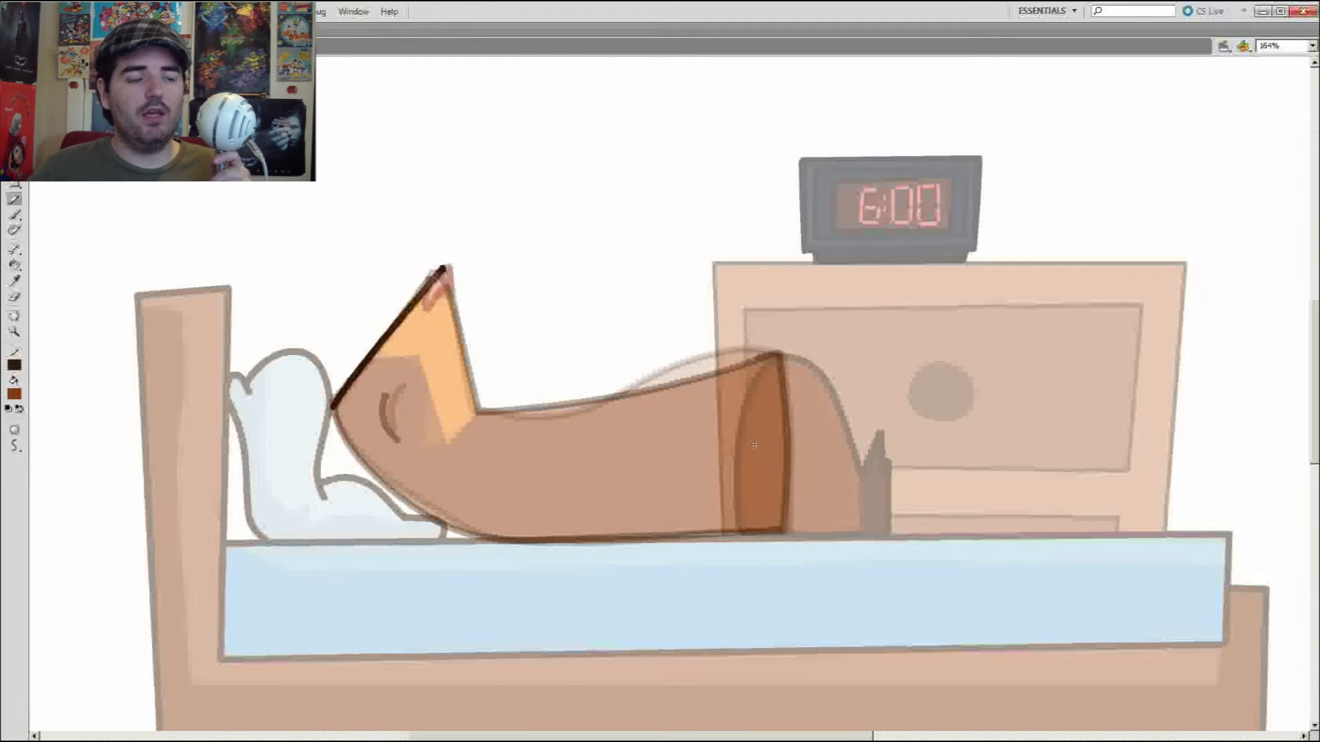
left_click_drag(479, 412, 543, 413)
left_click_drag(690, 370, 777, 351)
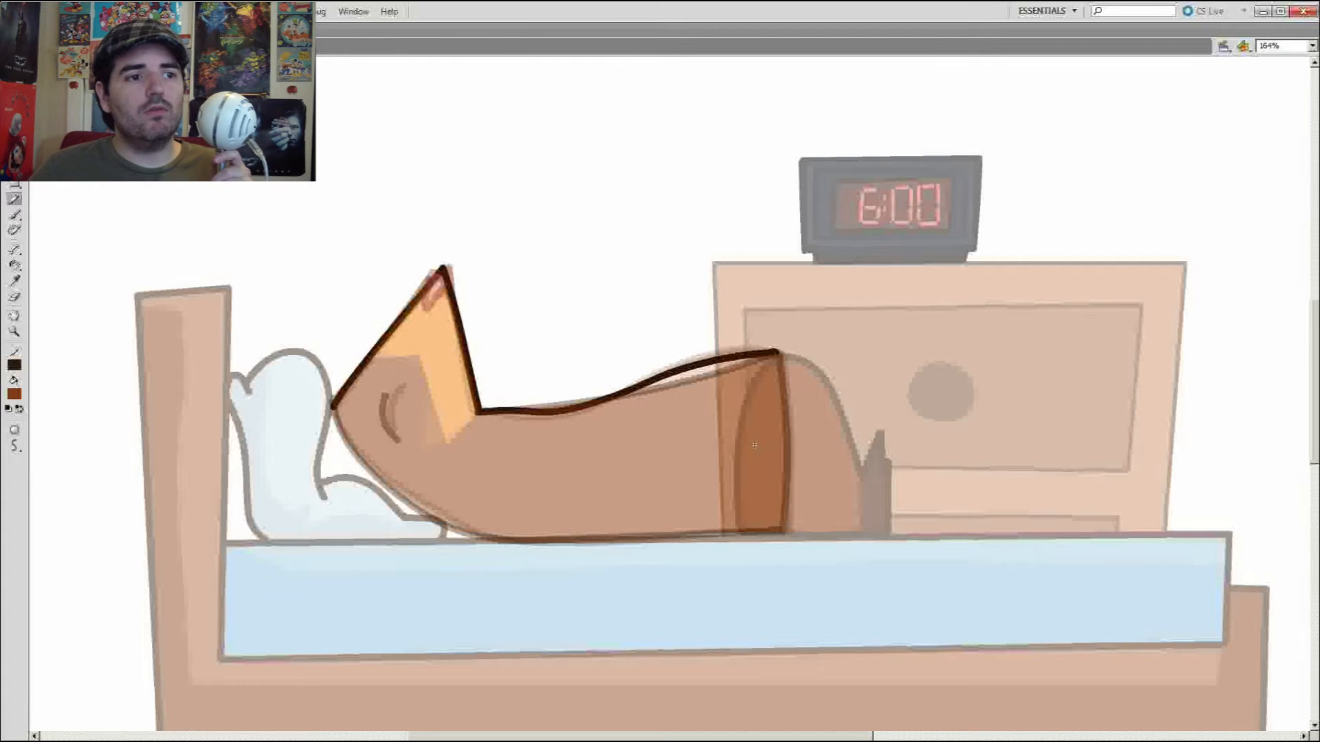
left_click_drag(550, 541, 785, 534)
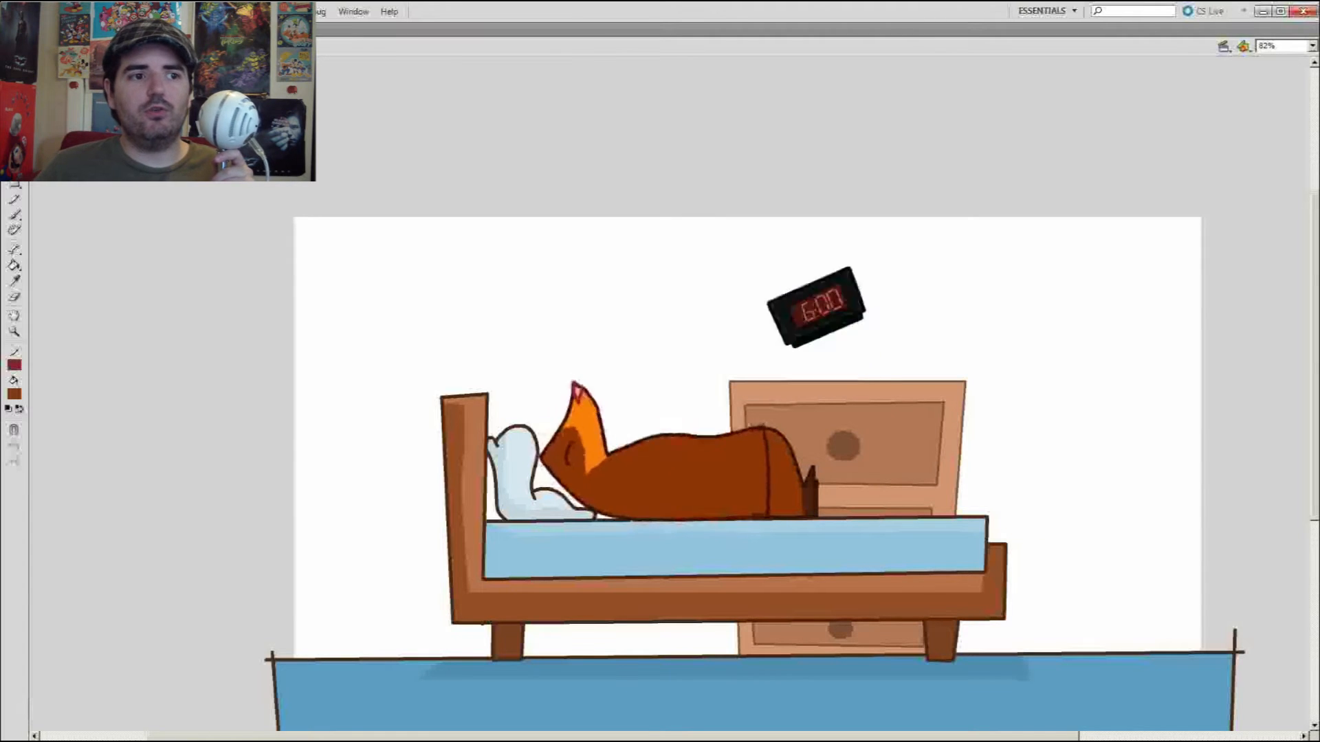
scroll(748, 481, "down", 1)
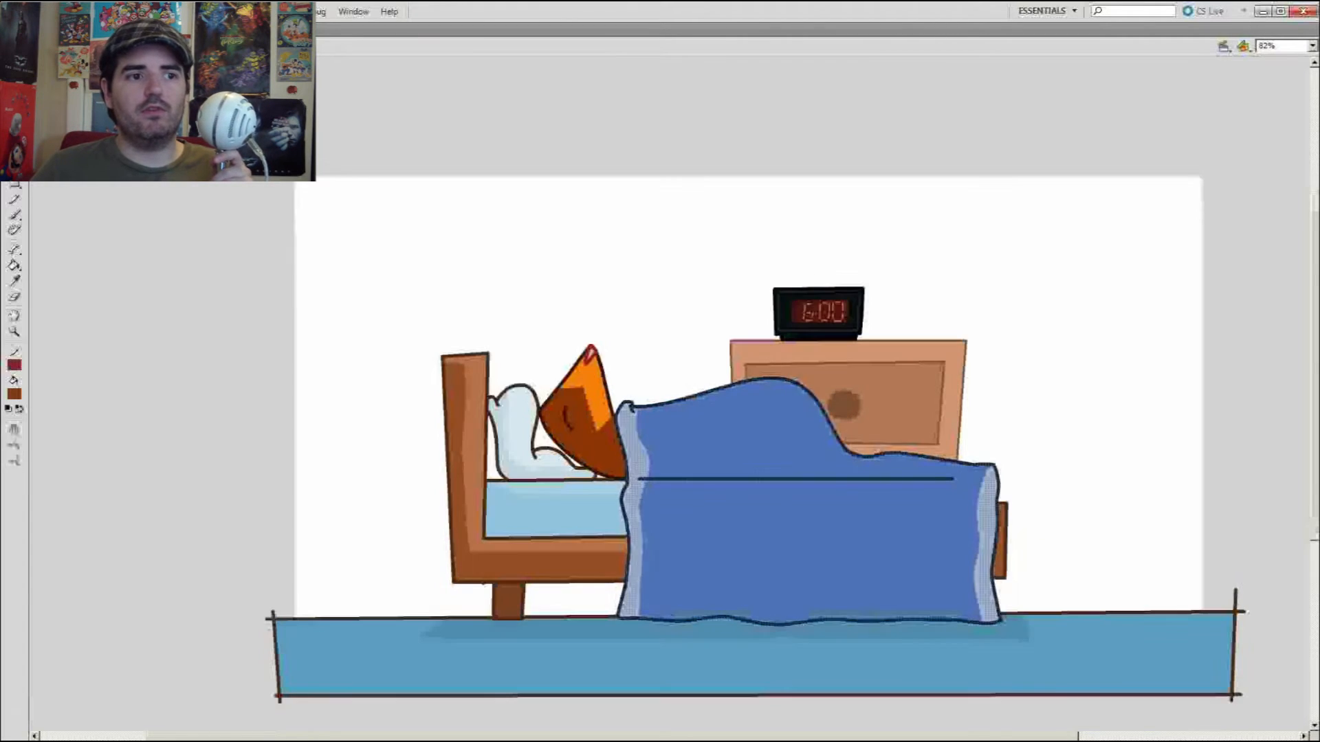
left_click(807, 537)
key("Delete")
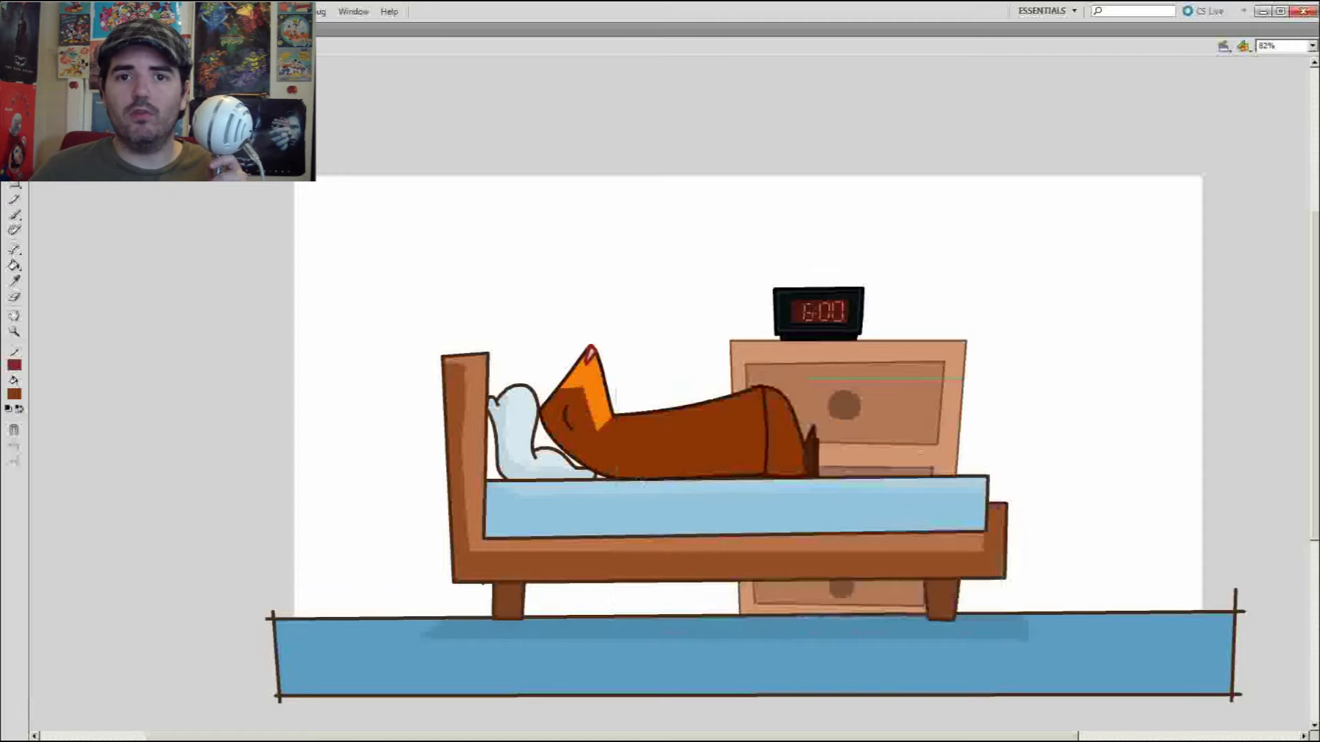
double_click(687, 440)
double_click(687, 275)
double_click(746, 430)
double_click(688, 275)
key("ctrl+z")
key("ctrl+z")
key("ctrl+z")
key("ctrl+z")
key("ctrl+z")
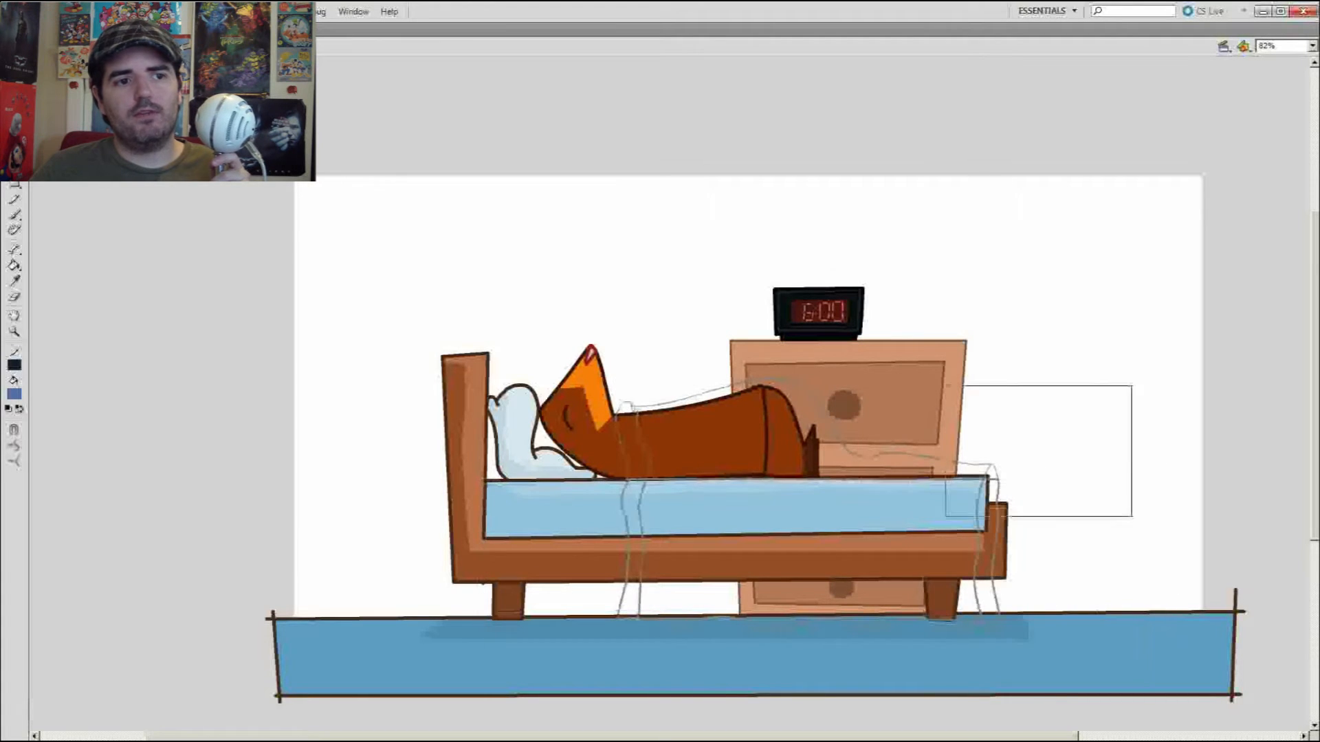
Step: Select the blanket's hanging lower part and foot end to separate them from the raised section over the character
left_click_drag(945, 516, 867, 598)
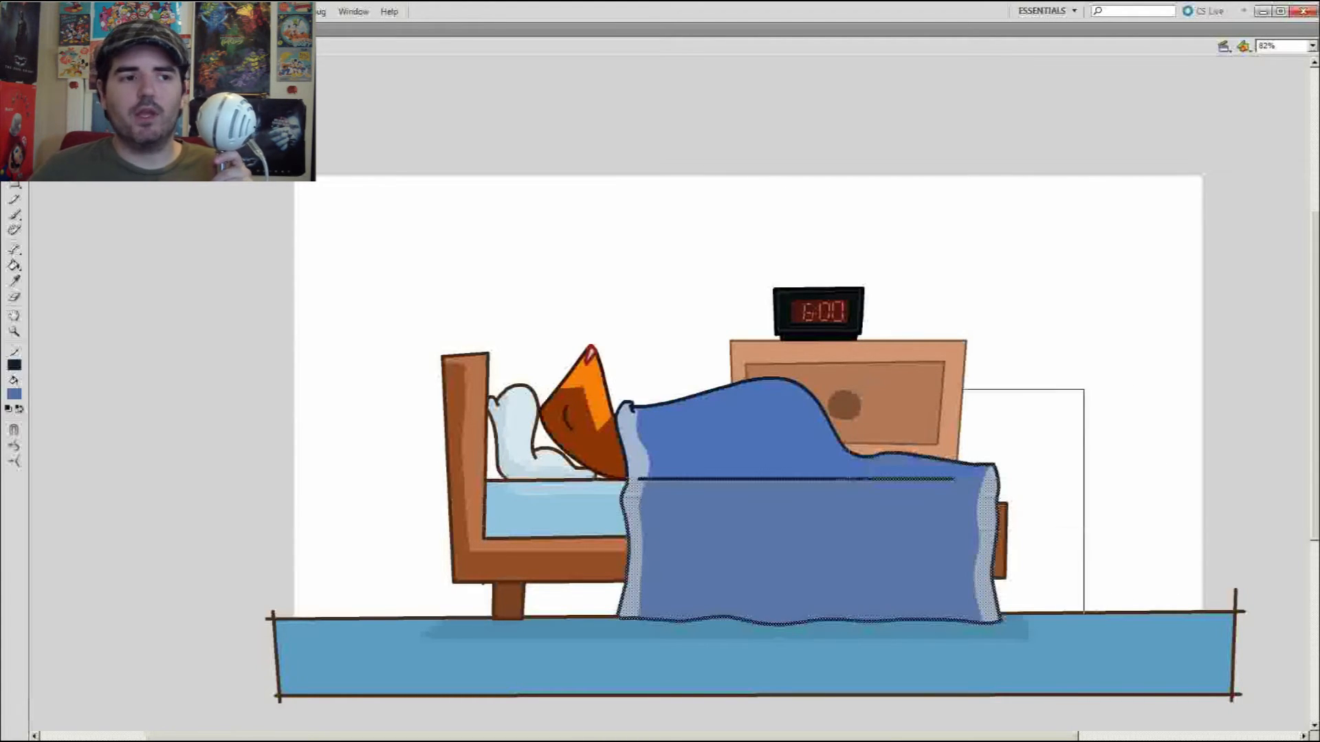
key("Delete")
key("ctrl+z")
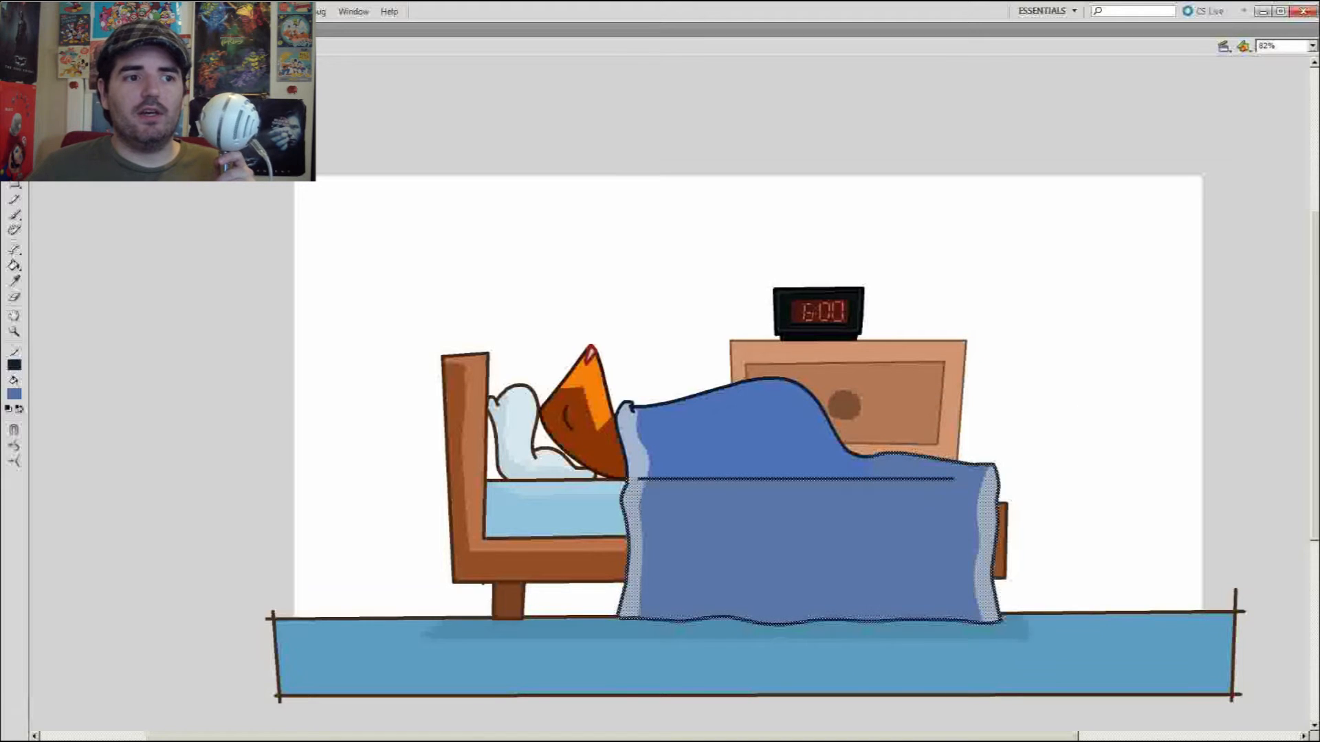
key("Escape")
Step: Save the document and pencil the raised blanket's outline over the body in dark navy, from the collar fold to the foot end
key("s")
key("y")
key("period")
key("period")
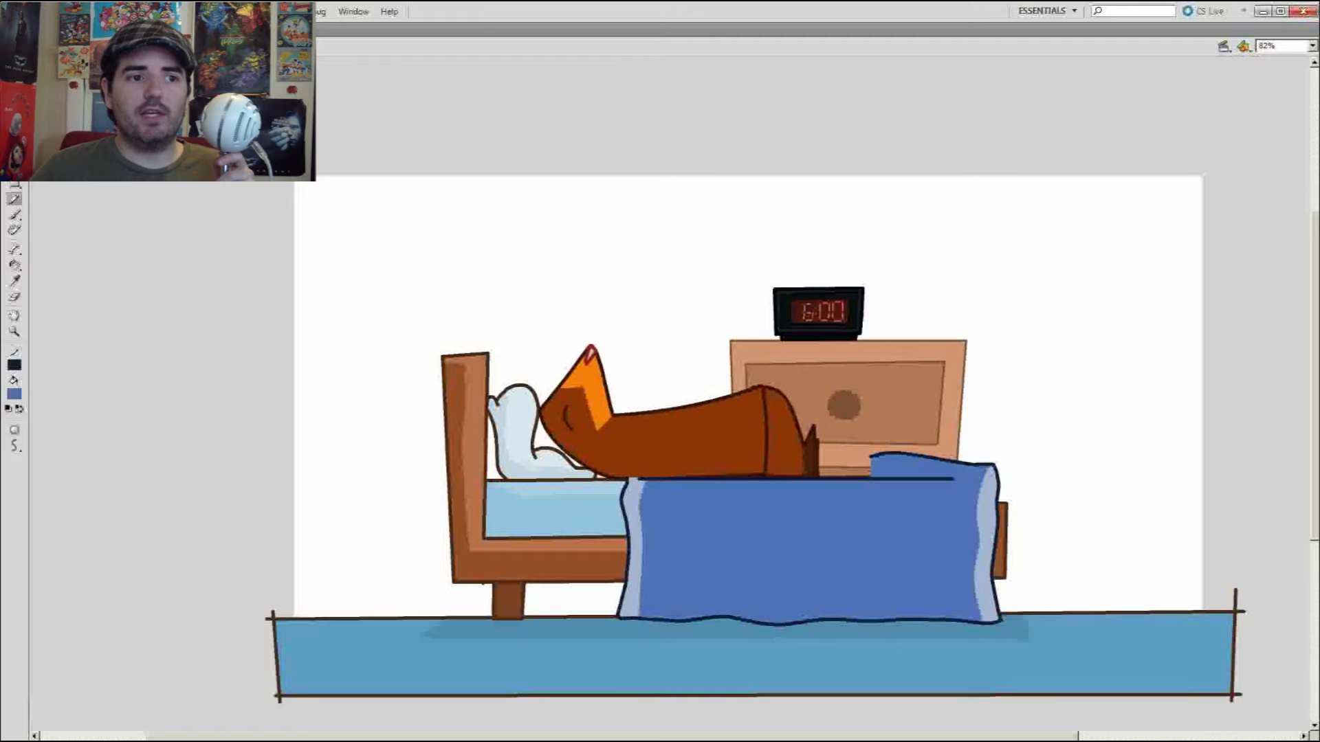
key("ctrl+s")
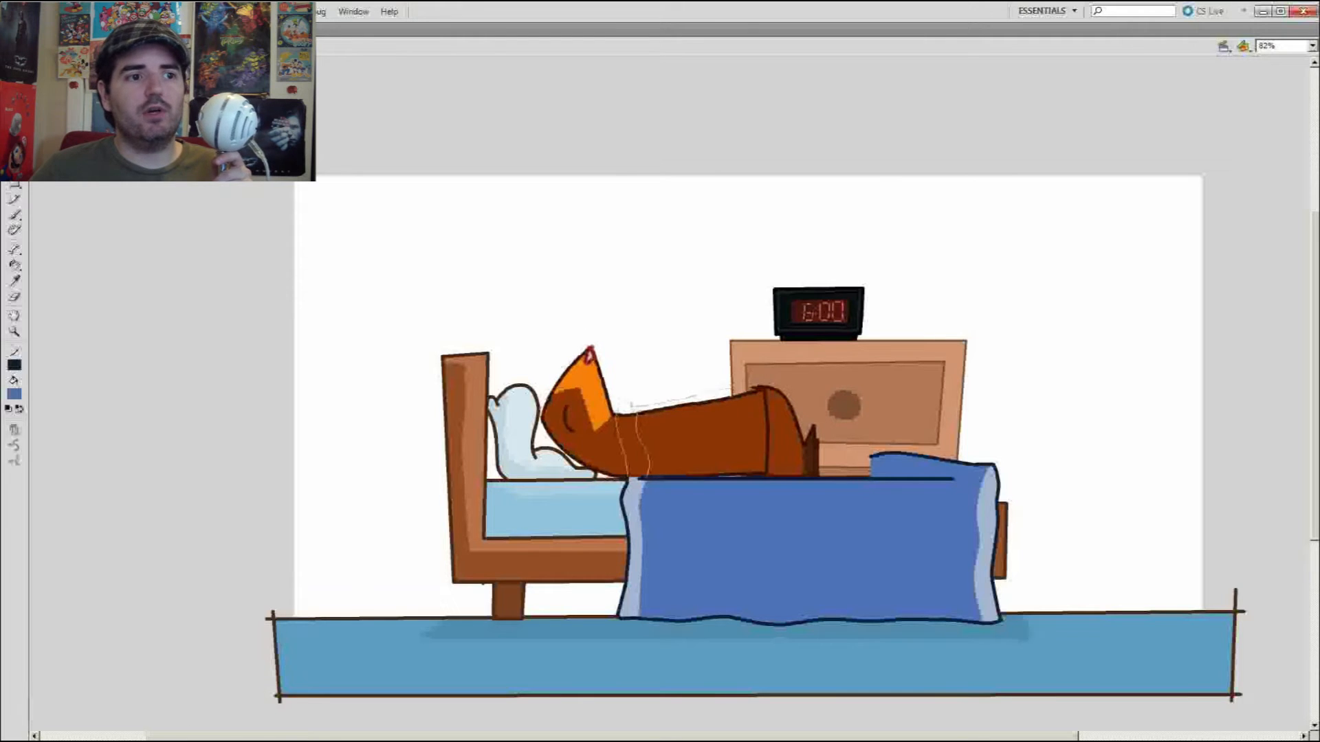
key("ctrl+equal")
left_click_drag(358, 499, 844, 456)
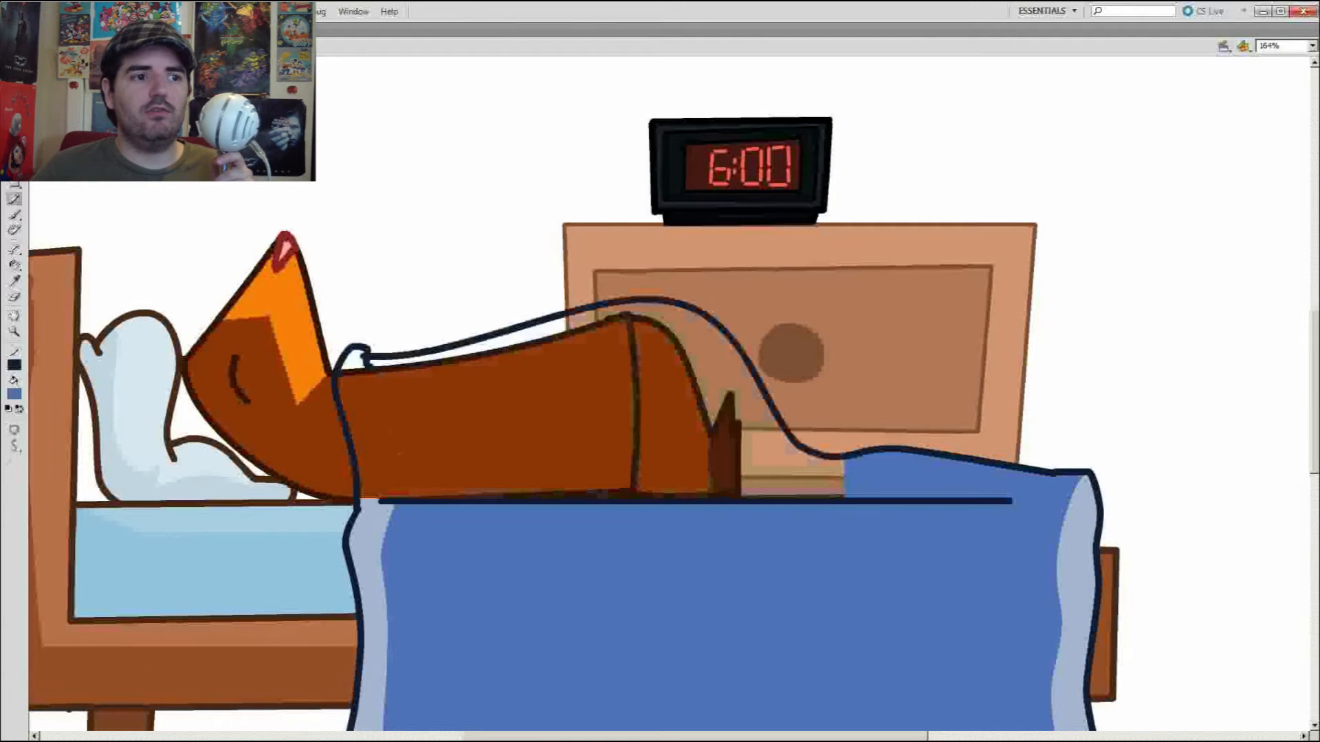
Step: Add a blank keyframe and trace the blanket's front edge, collar fold and top curve from the onion skin
key("F7")
mouse_move(357, 505)
left_mouse_down()
mouse_move(335, 390)
mouse_move(370, 359)
left_mouse_up()
key("ctrl+z")
left_click_drag(357, 507, 353, 447)
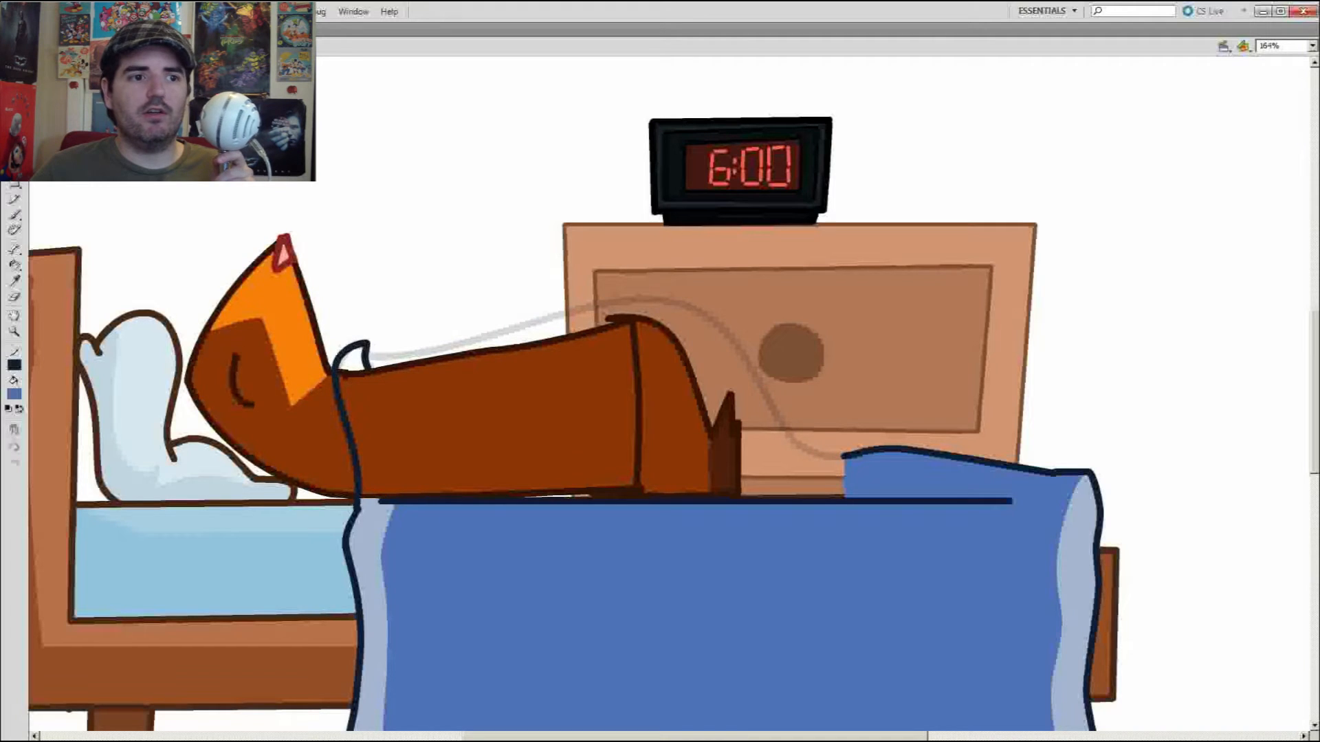
mouse_move(435, 353)
left_mouse_down()
mouse_move(747, 360)
mouse_move(846, 458)
mouse_move(891, 452)
mouse_move(845, 457)
left_mouse_up()
Step: Reshape the blanket's top line over the hips and belly, comparing it with the previous frame
key("e")
key("v")
left_click_drag(656, 307, 659, 302)
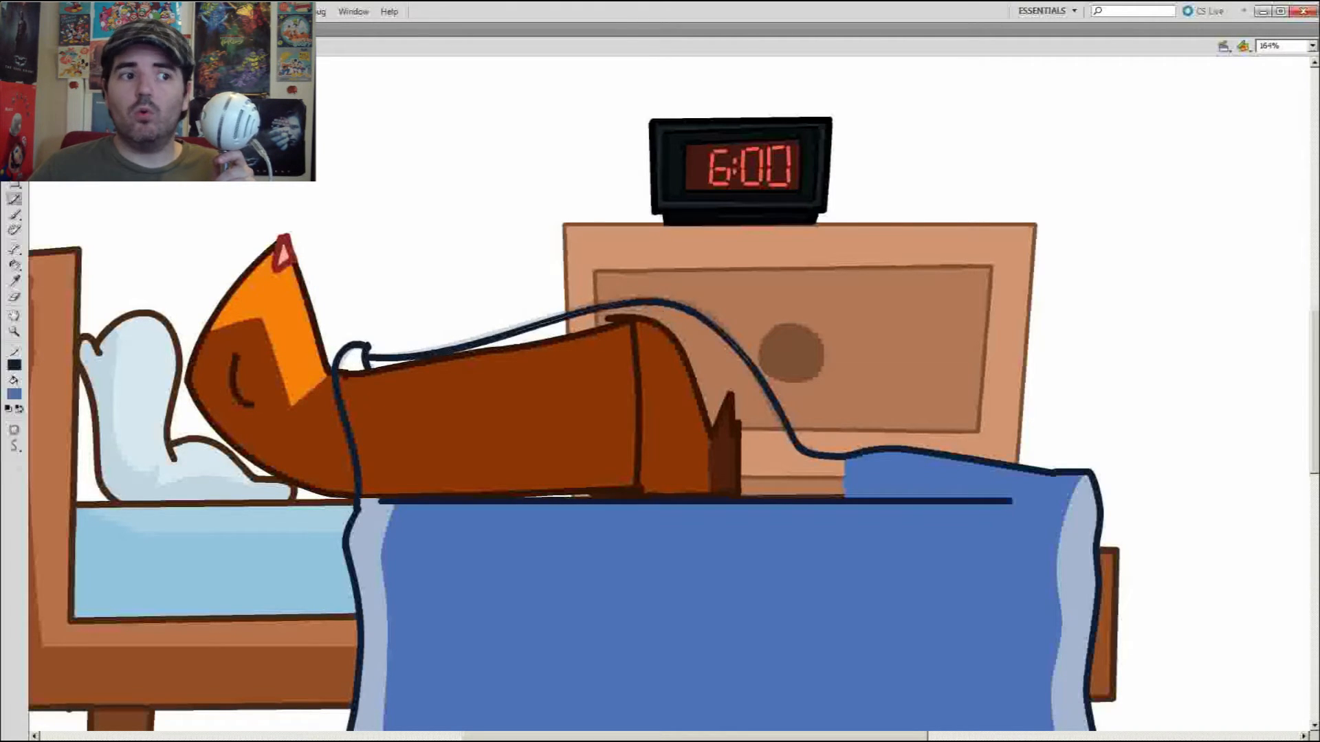
left_click_drag(474, 343, 473, 336)
key("comma")
key("period")
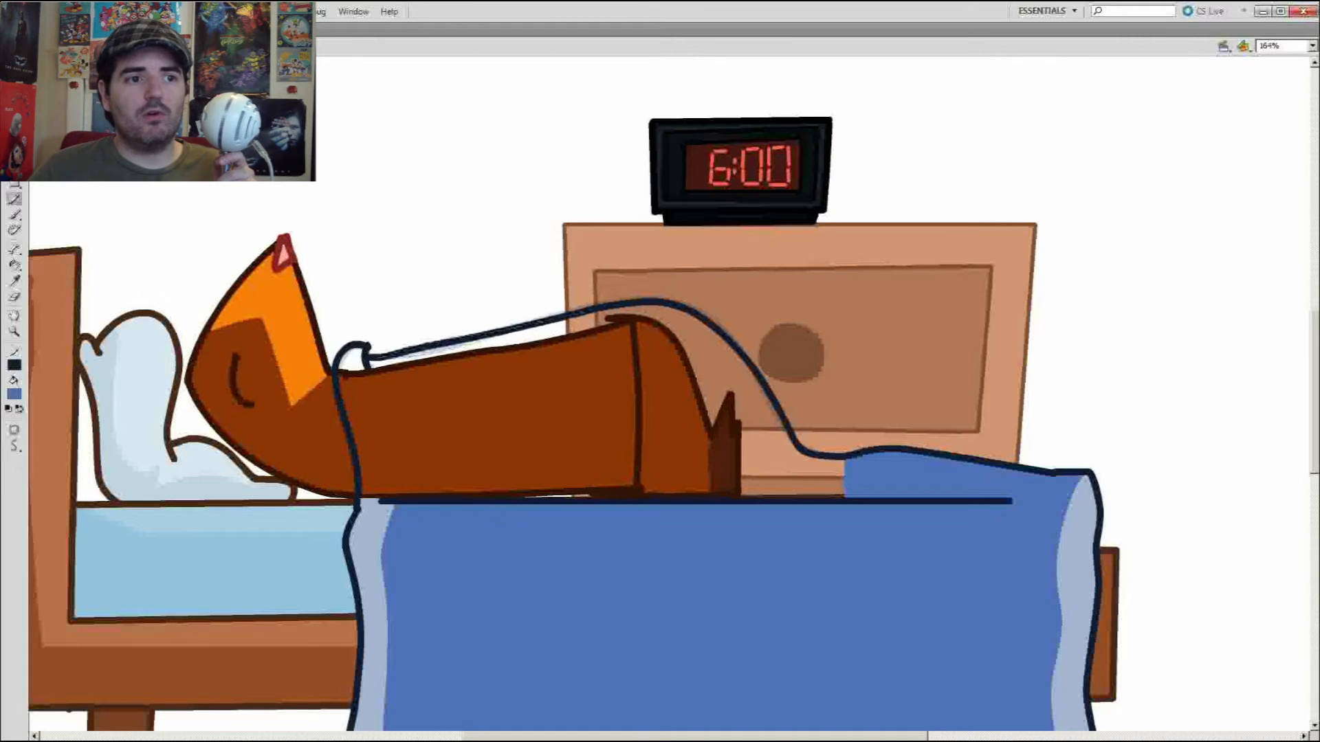
Step: Draw the blanket's front edge and top curve down to the foot end in the following frame
key("period")
left_click_drag(357, 507, 351, 446)
mouse_move(366, 355)
left_mouse_down()
mouse_move(628, 302)
mouse_move(682, 306)
mouse_move(811, 452)
mouse_move(845, 457)
left_mouse_up()
key("e")
key("y")
Step: Trace the raised blanket outline on the next two frames, following the rising chest
key("period")
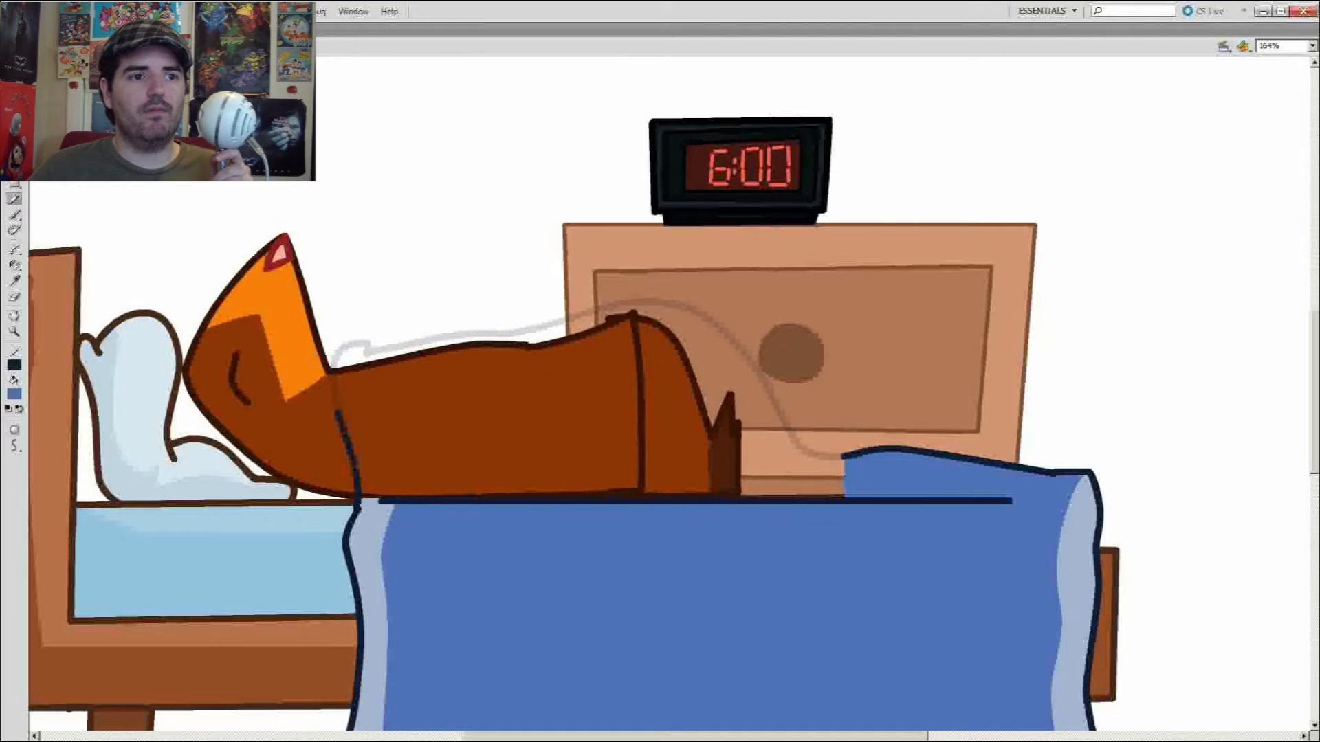
mouse_move(523, 332)
left_mouse_down()
mouse_move(671, 303)
mouse_move(783, 417)
left_mouse_up()
key("period")
left_click_drag(336, 344, 357, 509)
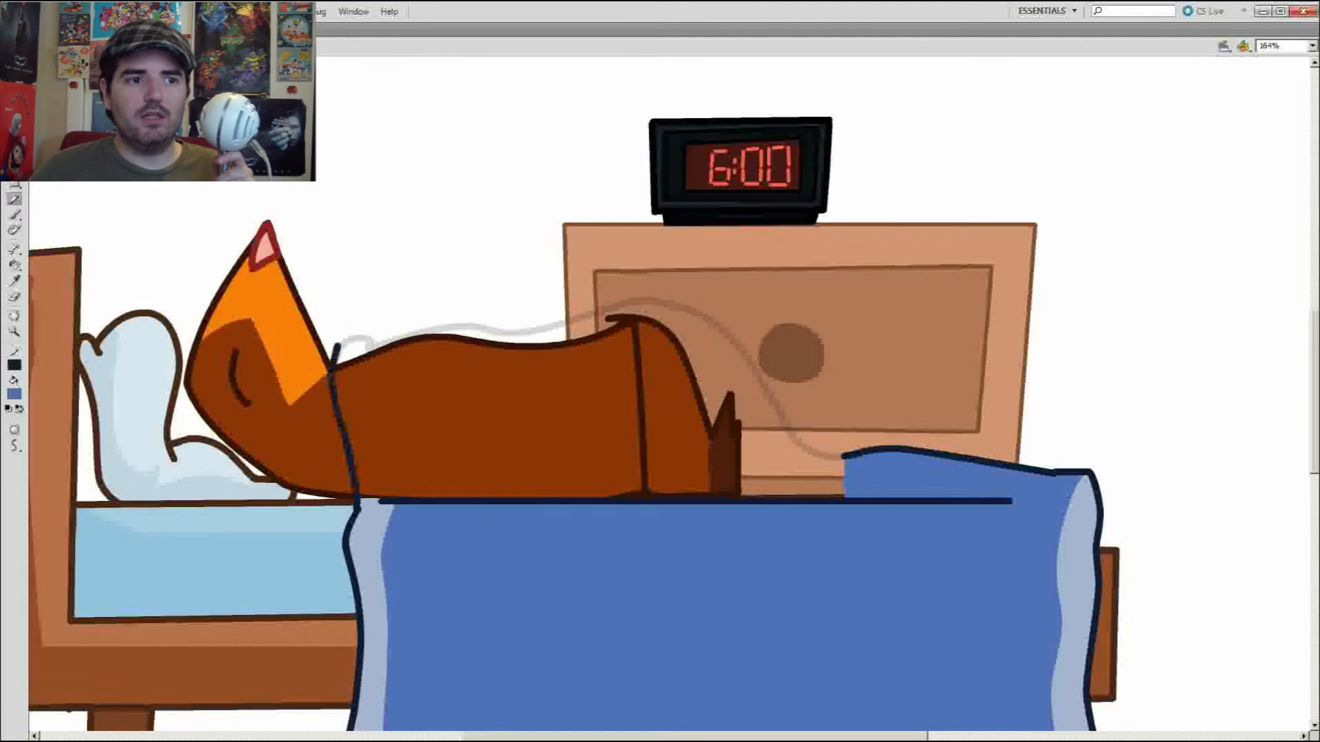
mouse_move(402, 327)
left_mouse_down()
mouse_move(646, 302)
mouse_move(688, 311)
mouse_move(845, 456)
left_mouse_up()
key("v")
Step: Step back through the frames to check the motion of the blanket outline
key("comma")
key("comma")
key("comma")
key("comma")
key("comma")
key("comma")
key("comma")
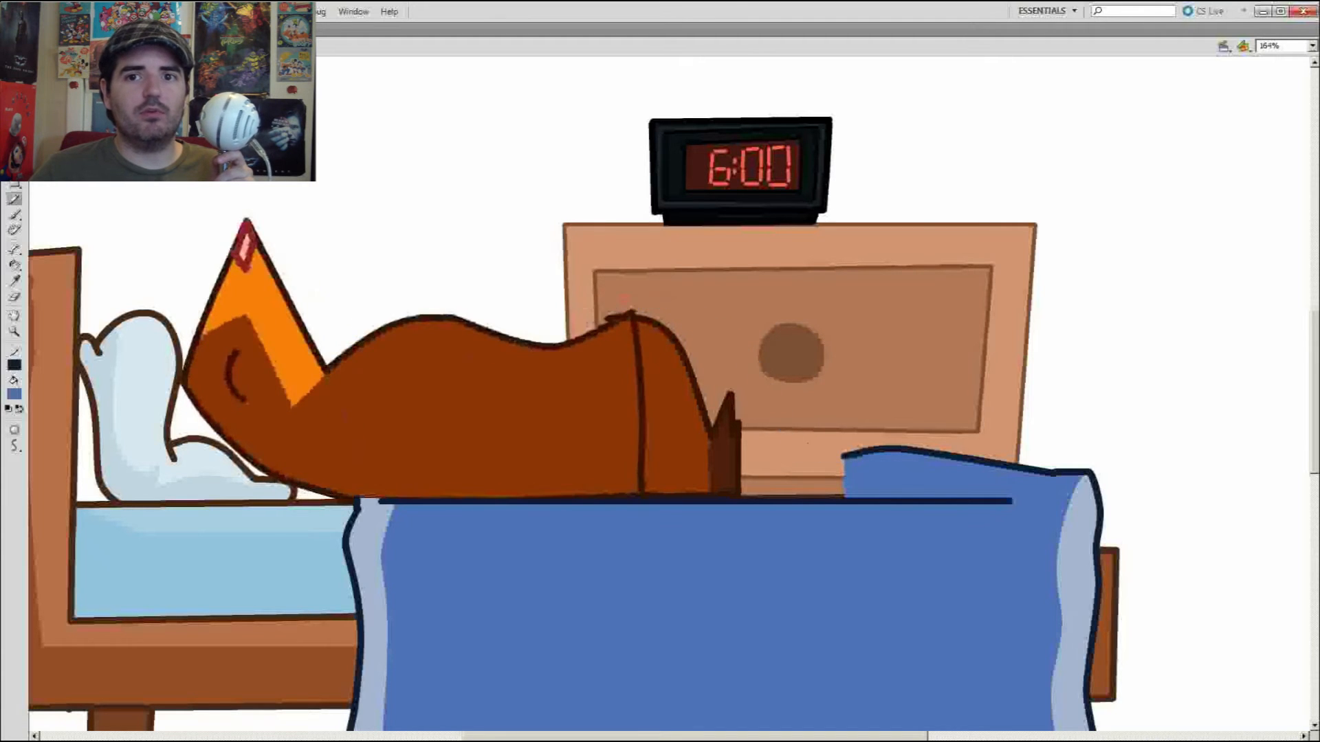
Step: Outline the blanket over the raised chest and hips down to the foot end on two more frames
key("period")
mouse_move(358, 507)
left_mouse_down()
mouse_move(335, 412)
mouse_move(368, 332)
mouse_move(720, 328)
mouse_move(842, 455)
left_mouse_up()
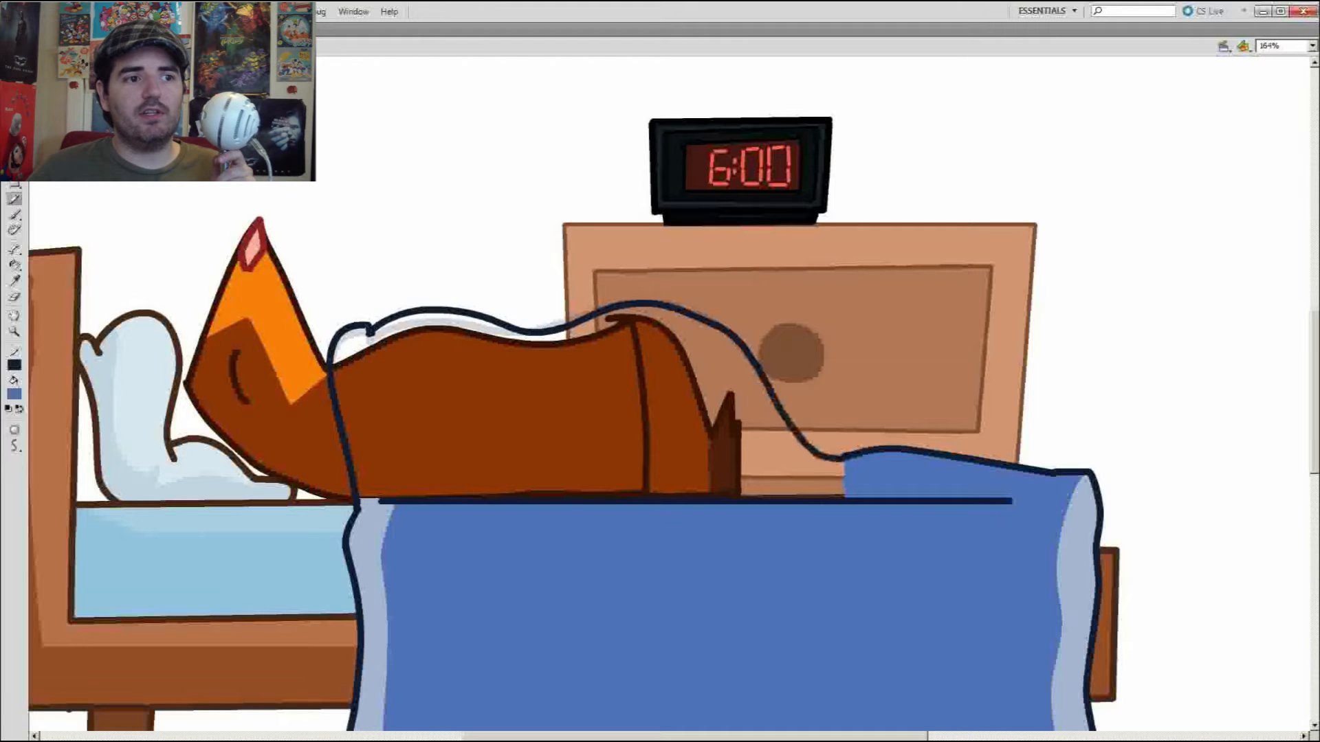
key("period")
mouse_move(358, 499)
left_mouse_down()
mouse_move(349, 470)
mouse_move(406, 304)
left_mouse_up()
mouse_move(543, 335)
left_mouse_down()
mouse_move(588, 320)
mouse_move(708, 321)
mouse_move(840, 457)
left_mouse_up()
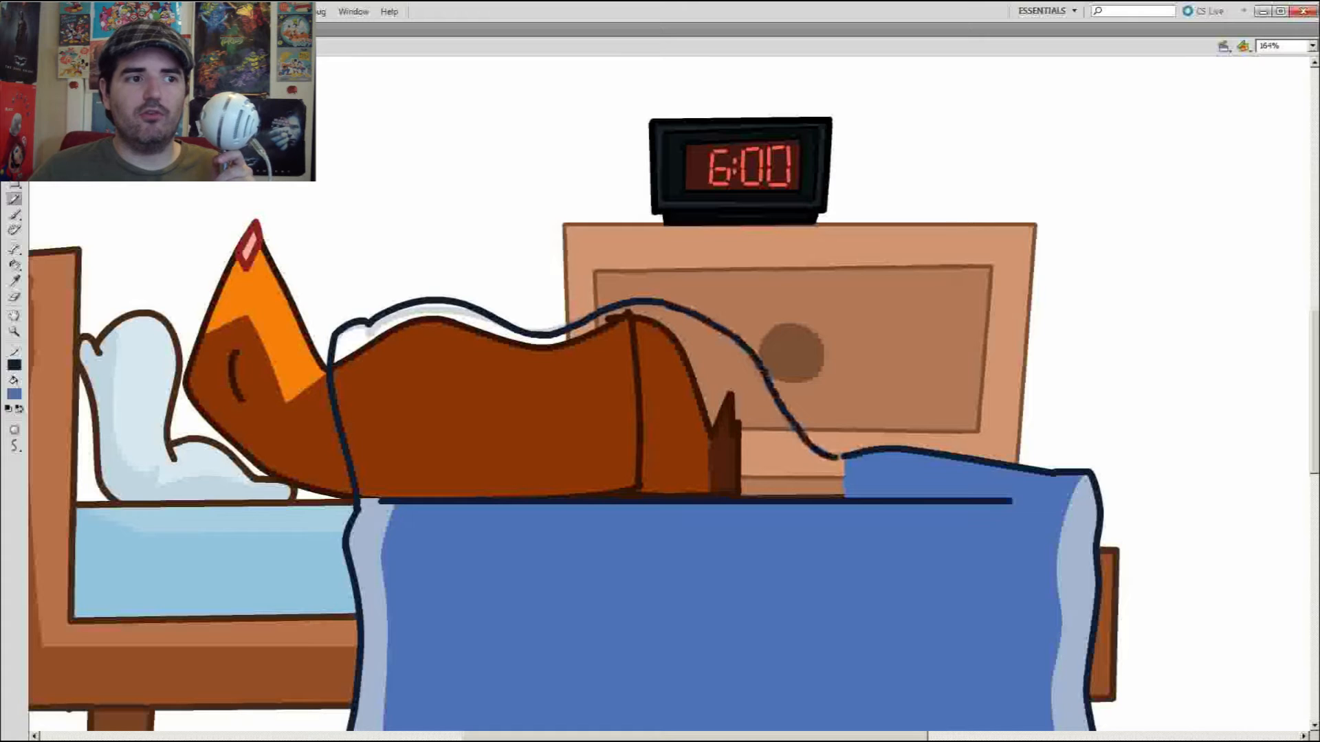
Step: Compare the earlier frames and trace the blanket's front edge and top curve on the next frame
key("comma")
key("comma")
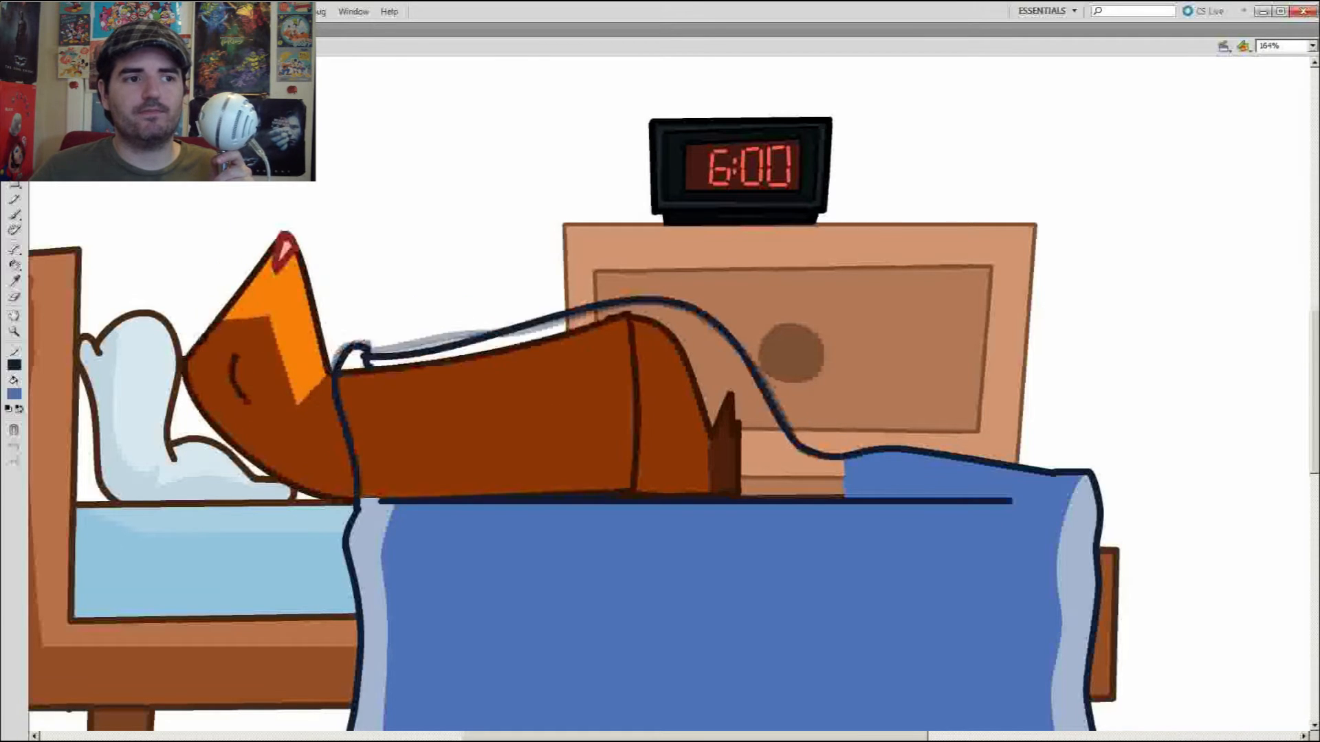
key("period")
key("period")
key("period")
left_click_drag(358, 502, 344, 321)
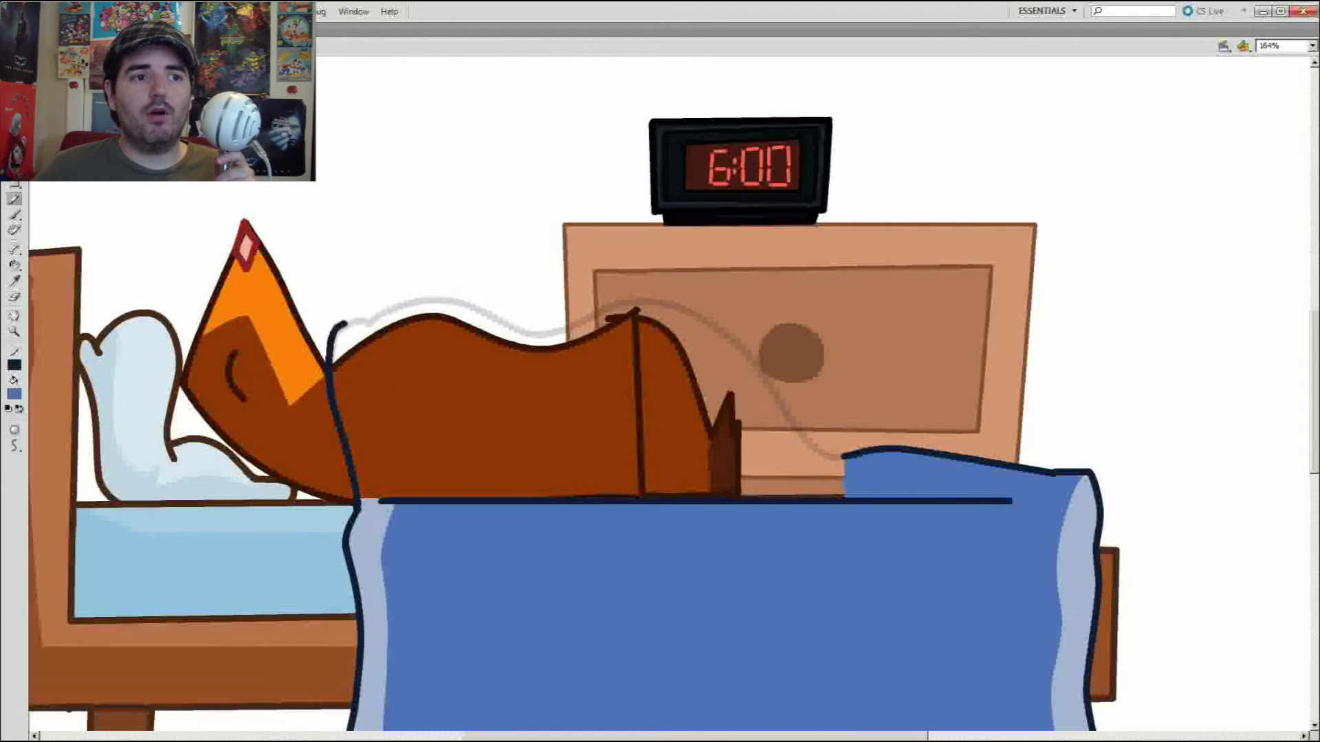
mouse_move(625, 303)
left_mouse_down()
mouse_move(741, 350)
mouse_move(811, 441)
left_mouse_up()
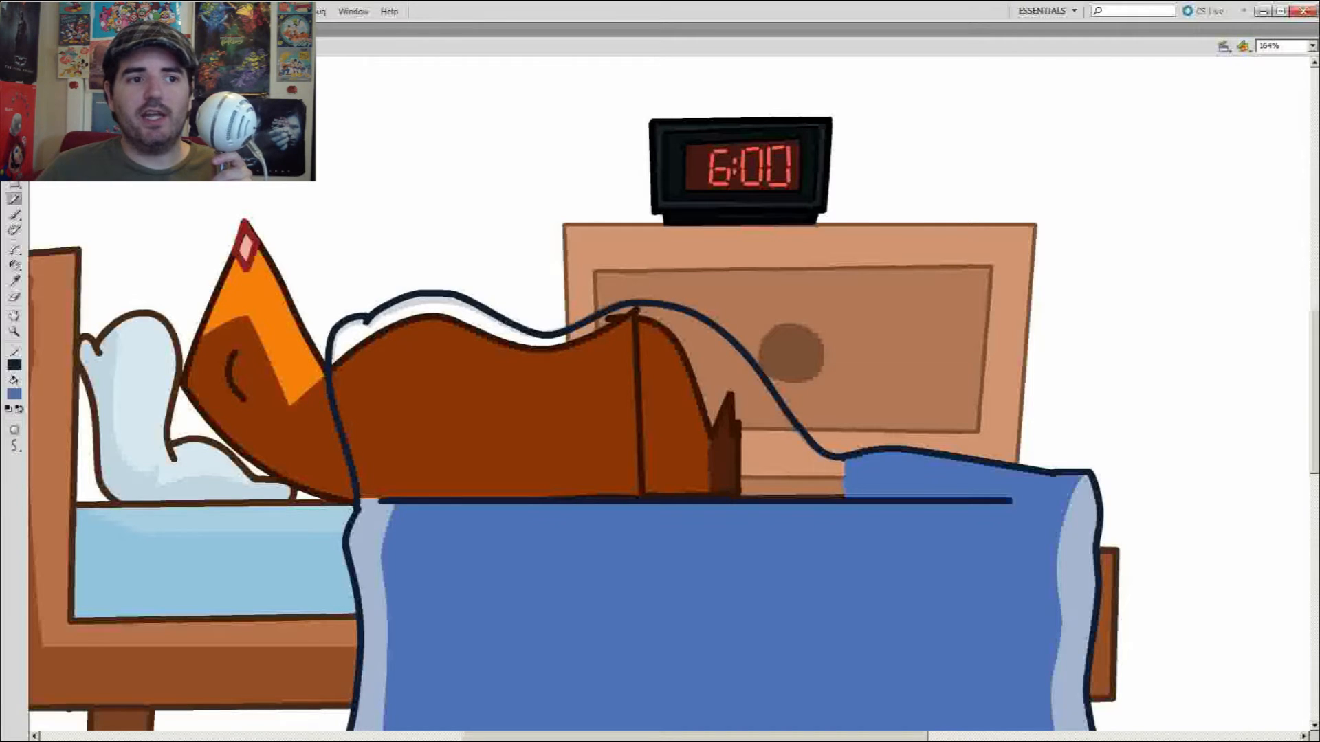
Step: Undo the unwanted strokes and redraw the blanket's curve from the hips down to the foot end
key("ctrl+z")
key("ctrl+z")
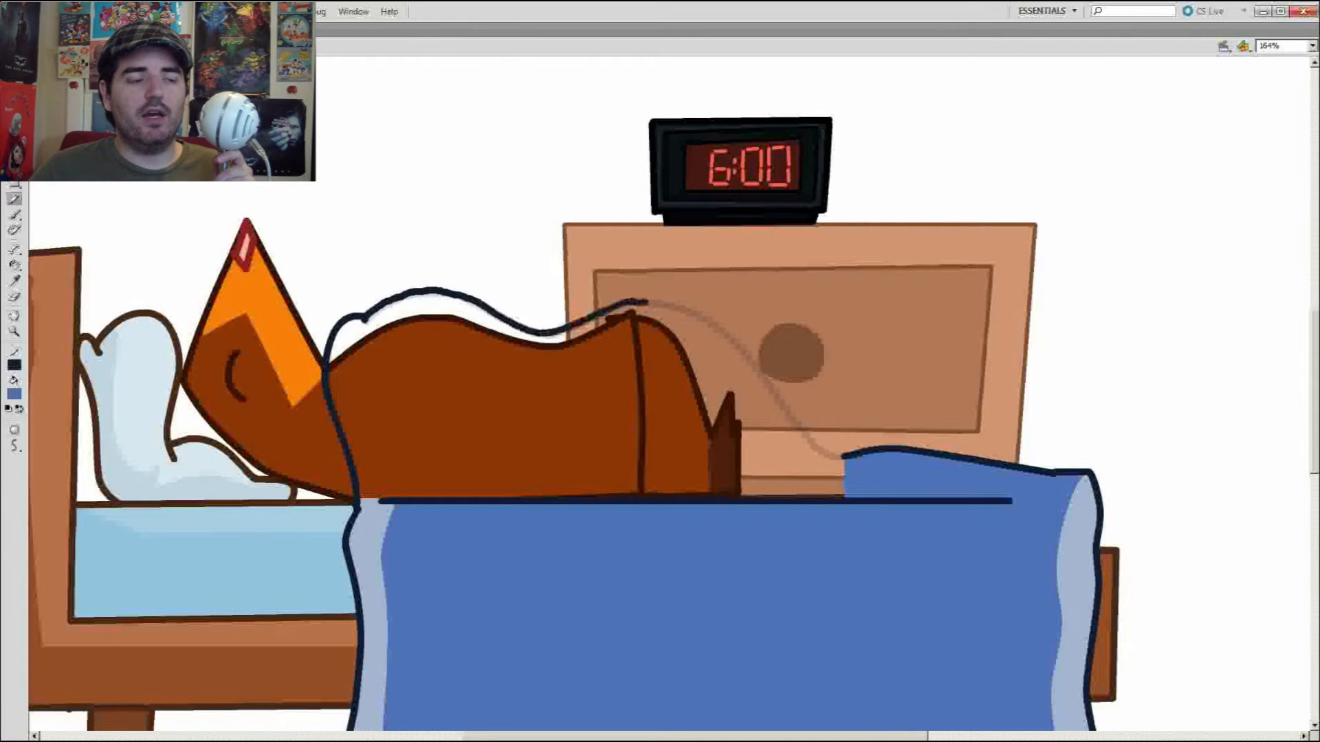
mouse_move(646, 303)
left_mouse_down()
mouse_move(767, 383)
mouse_move(847, 456)
left_mouse_up()
key("ctrl+z")
key("ctrl+z")
key("ctrl+z")
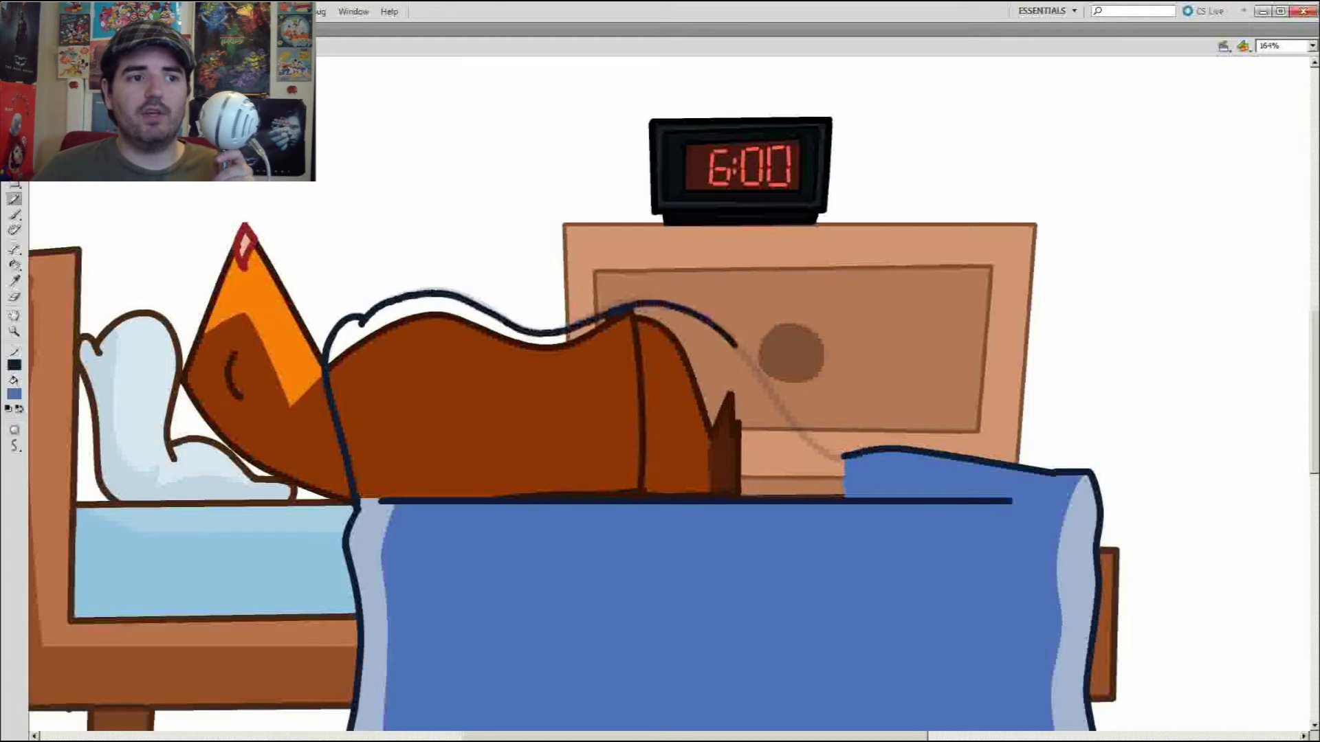
mouse_move(735, 345)
left_mouse_down()
mouse_move(804, 436)
mouse_move(842, 455)
left_mouse_up()
Step: Flip back and forth through the frames to examine how the blanket outline follows the breathing body
key("comma")
key("comma")
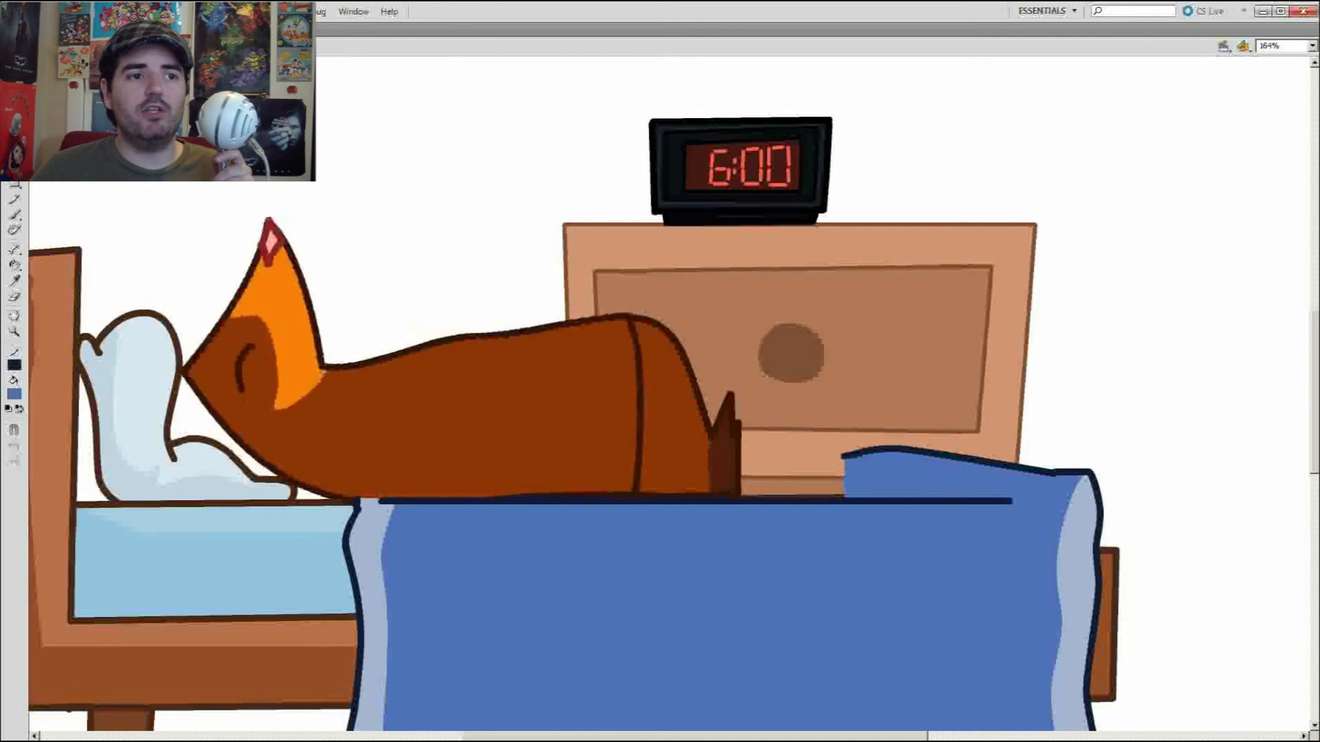
key("period")
key("period")
key("comma")
key("comma")
key("comma")
key("period")
key("period")
key("period")
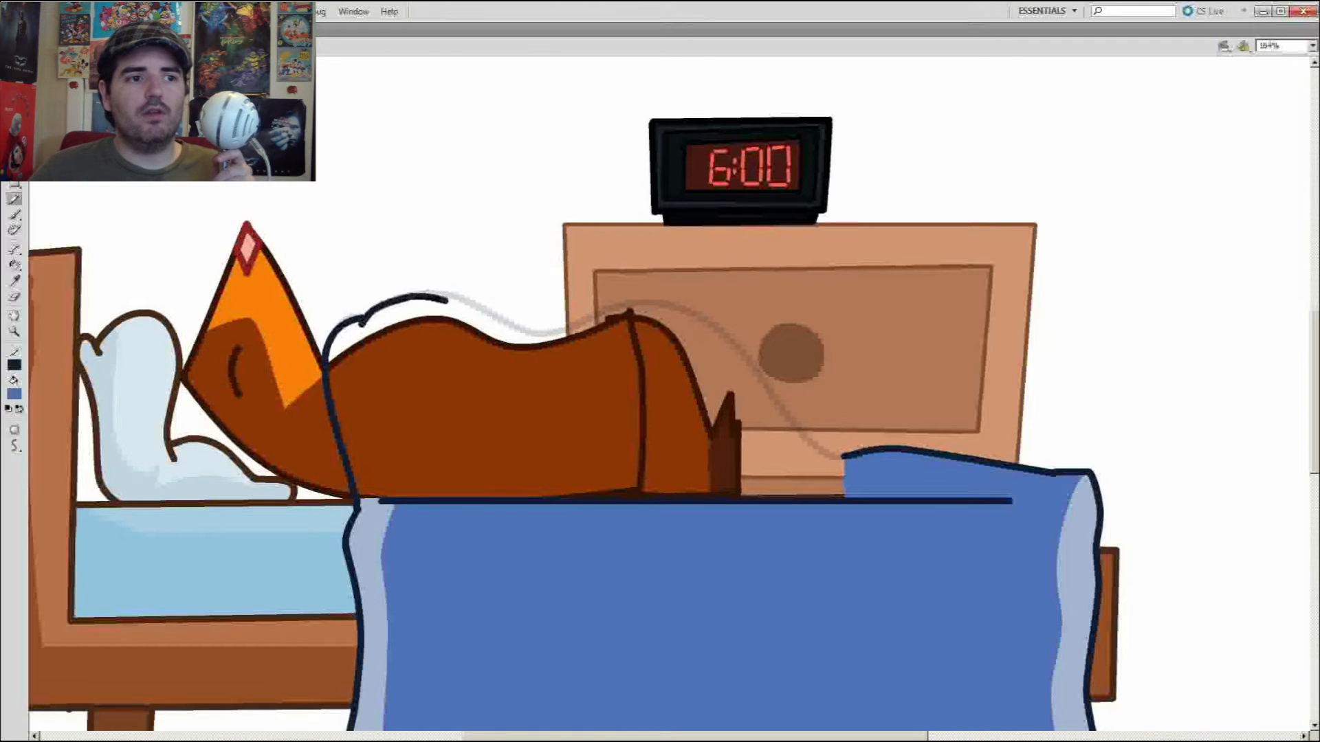
Step: Complete the blanket outline from the hips to the foot end and begin the front edge on the next frame
mouse_move(635, 303)
left_mouse_down()
mouse_move(737, 348)
mouse_move(842, 455)
left_mouse_up()
key("v")
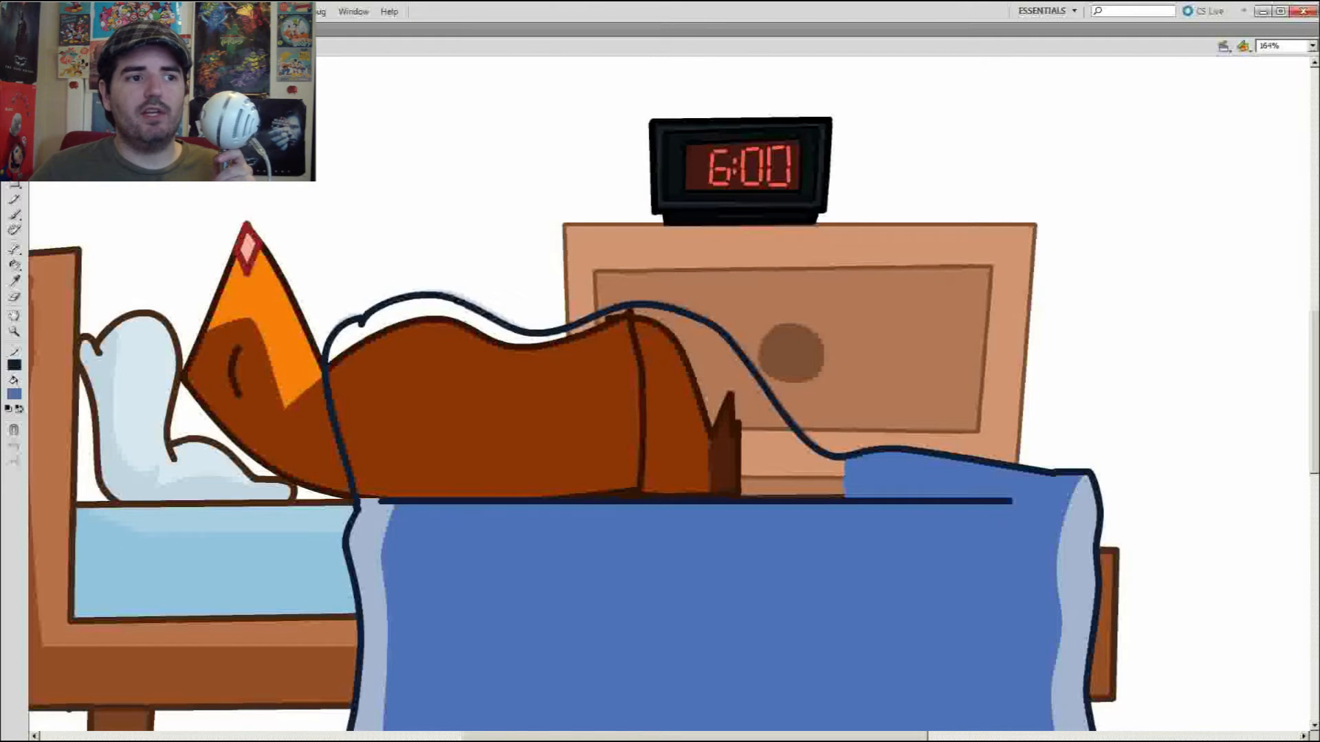
key("period")
key("y")
left_click_drag(325, 373, 358, 508)
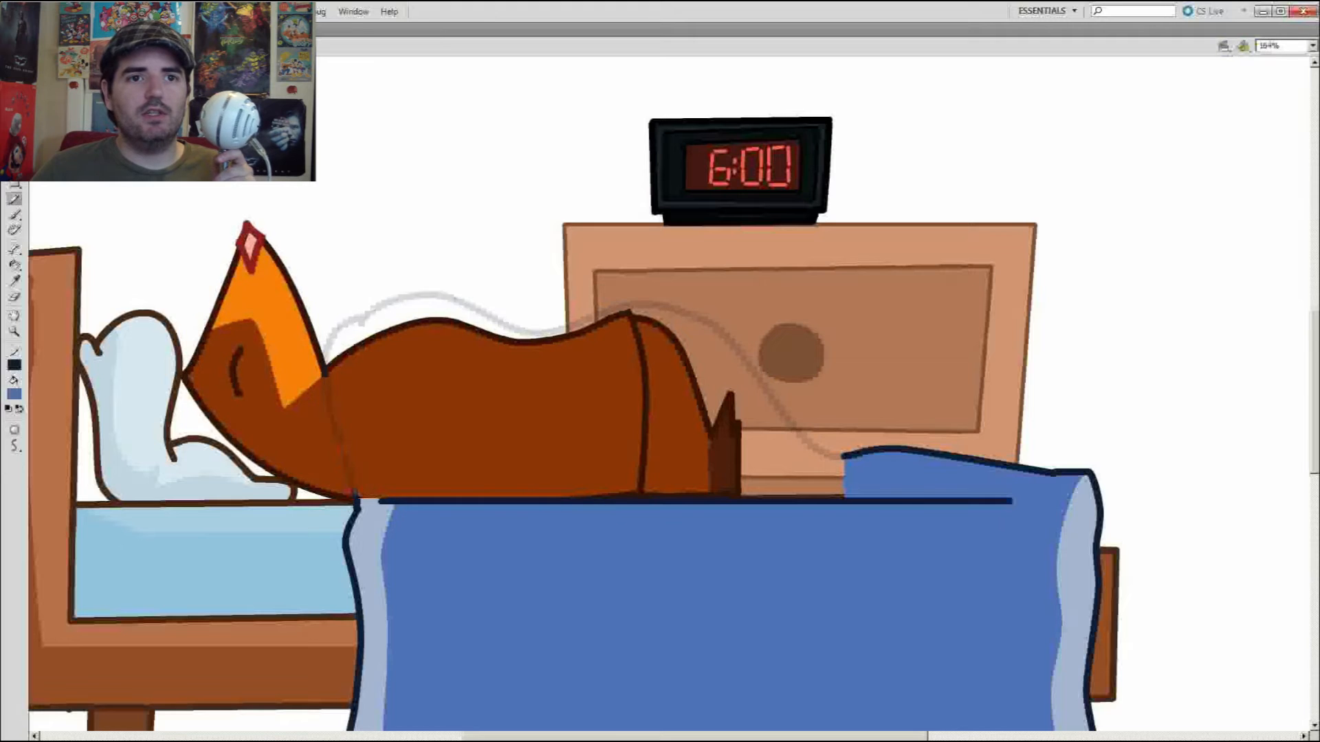
Step: Step through the earlier frames to compare the blanket shape and body position across the breathing cycle
key("comma")
key("comma")
key("comma")
key("period")
key("comma")
key("comma")
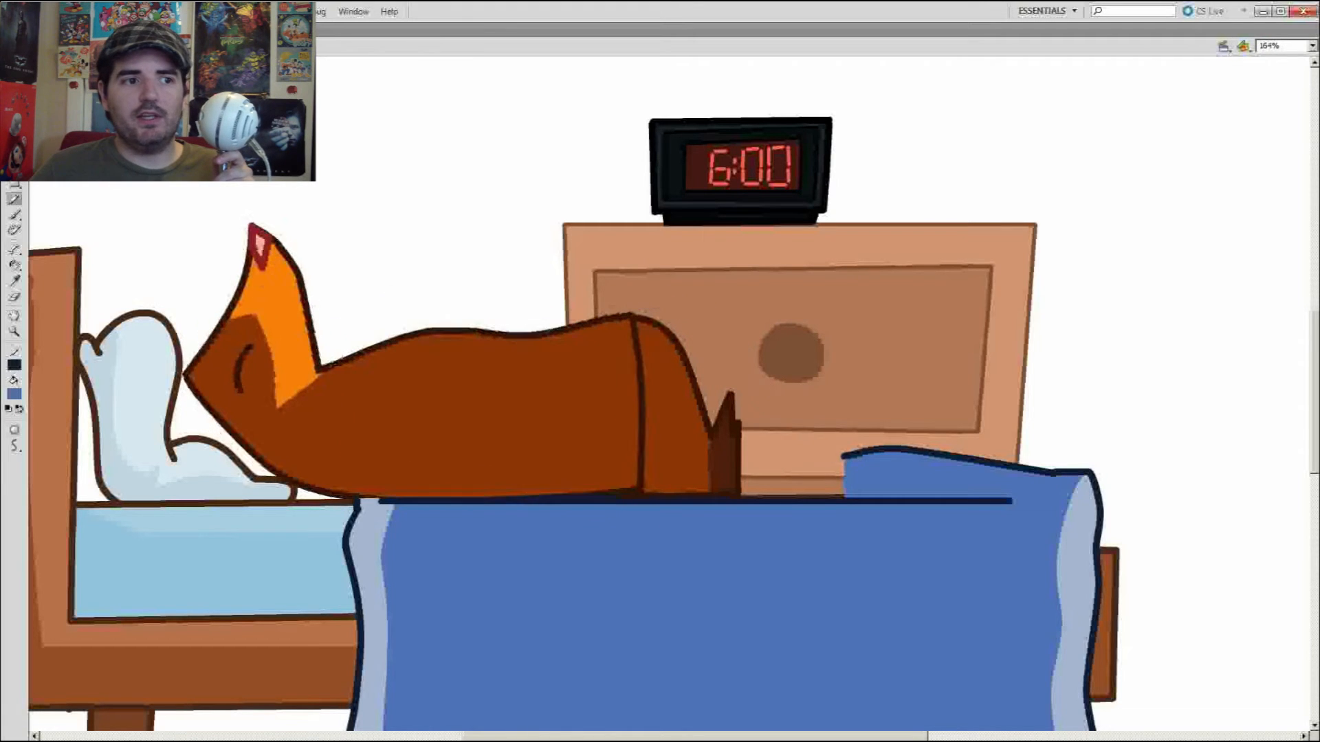
key("period")
key("comma")
key("period")
key("comma")
key("comma")
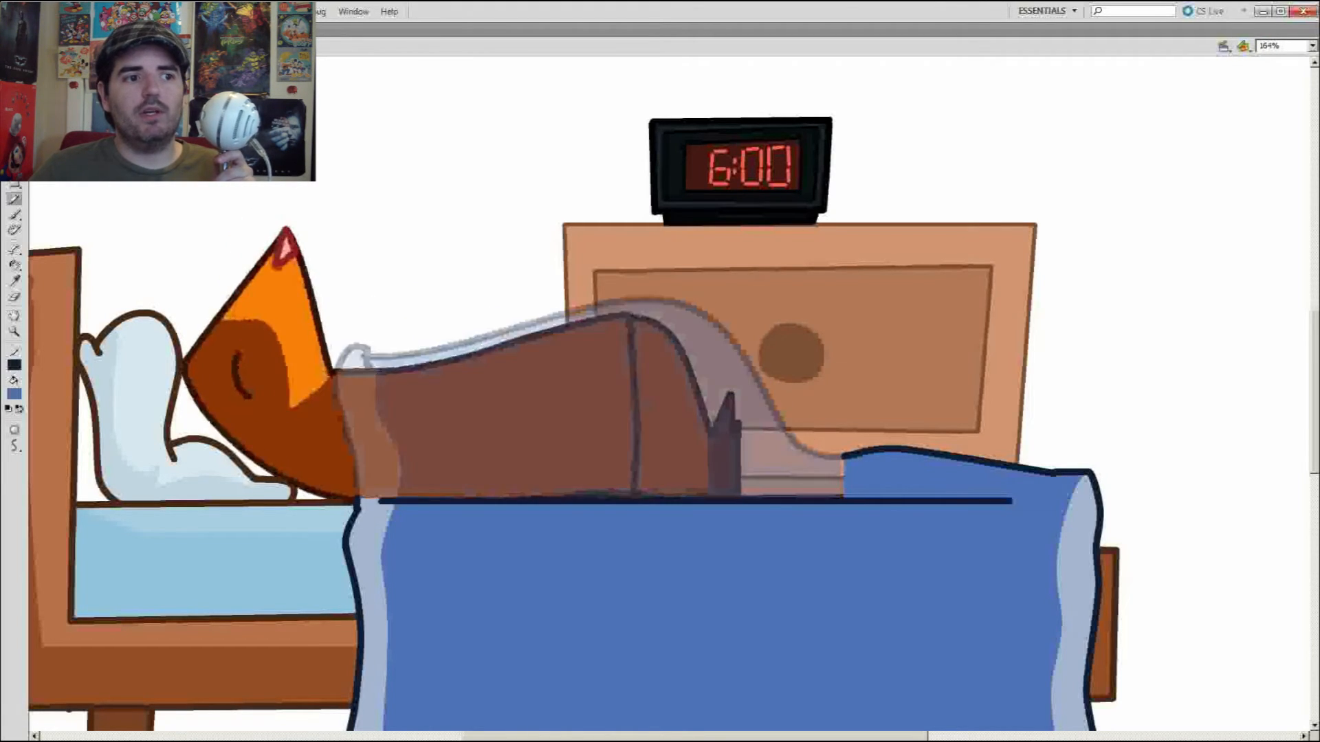
key("comma")
key("comma")
key("period")
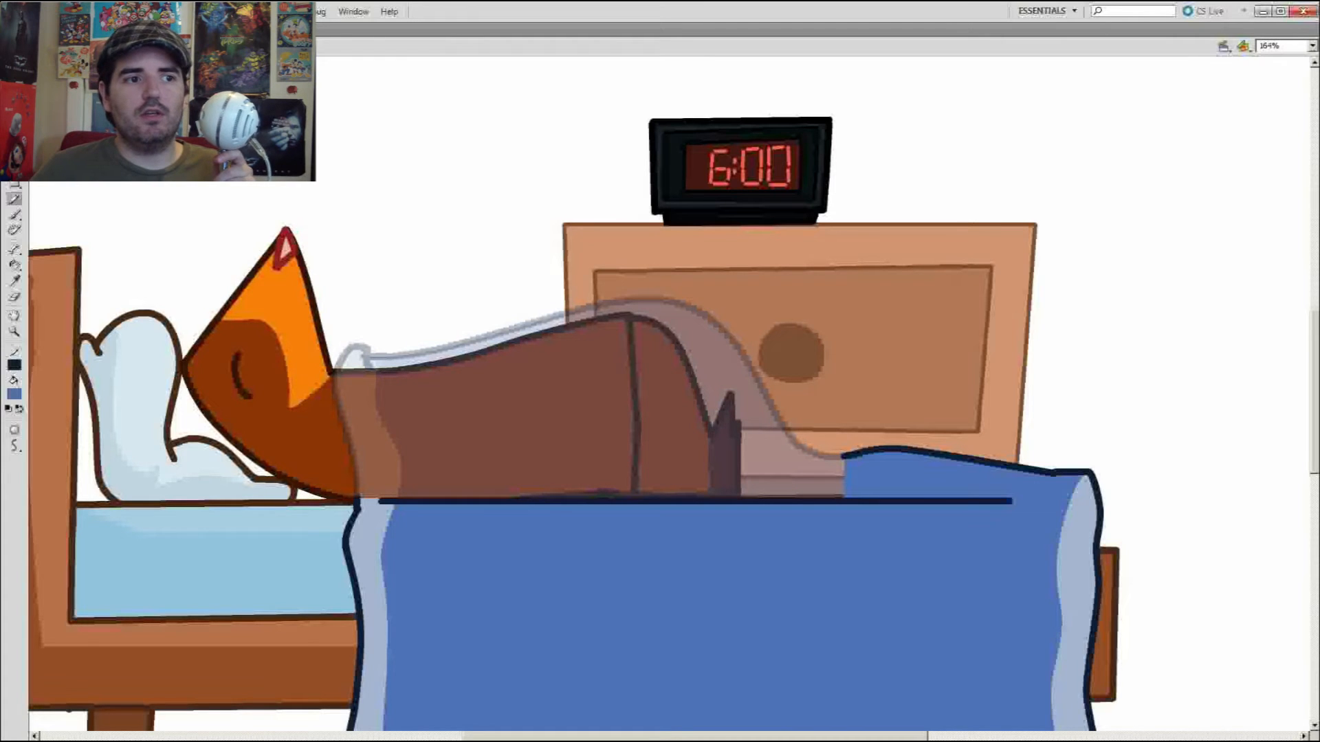
key("period")
key("period")
key("period")
key("comma")
key("period")
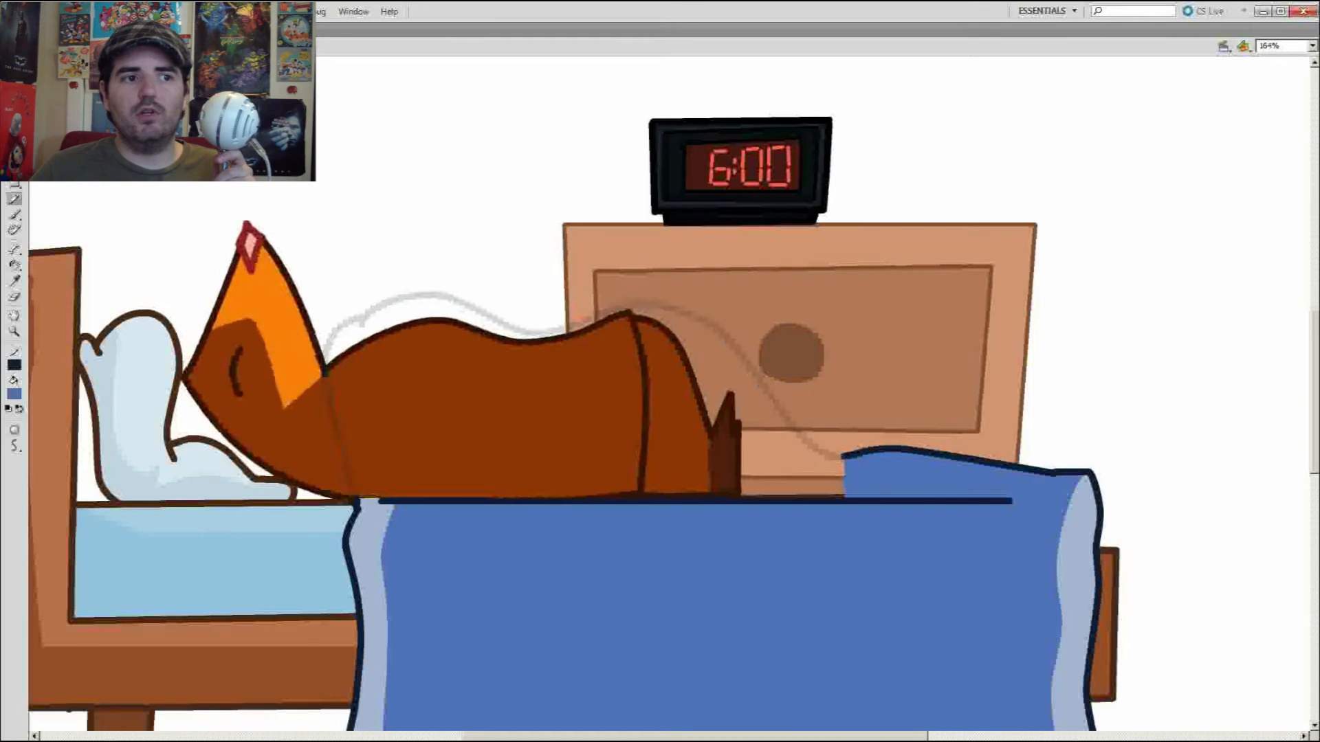
Step: Draw the blanket's front edge and its top curve over the raised chest and hips down to the foot end
key("comma")
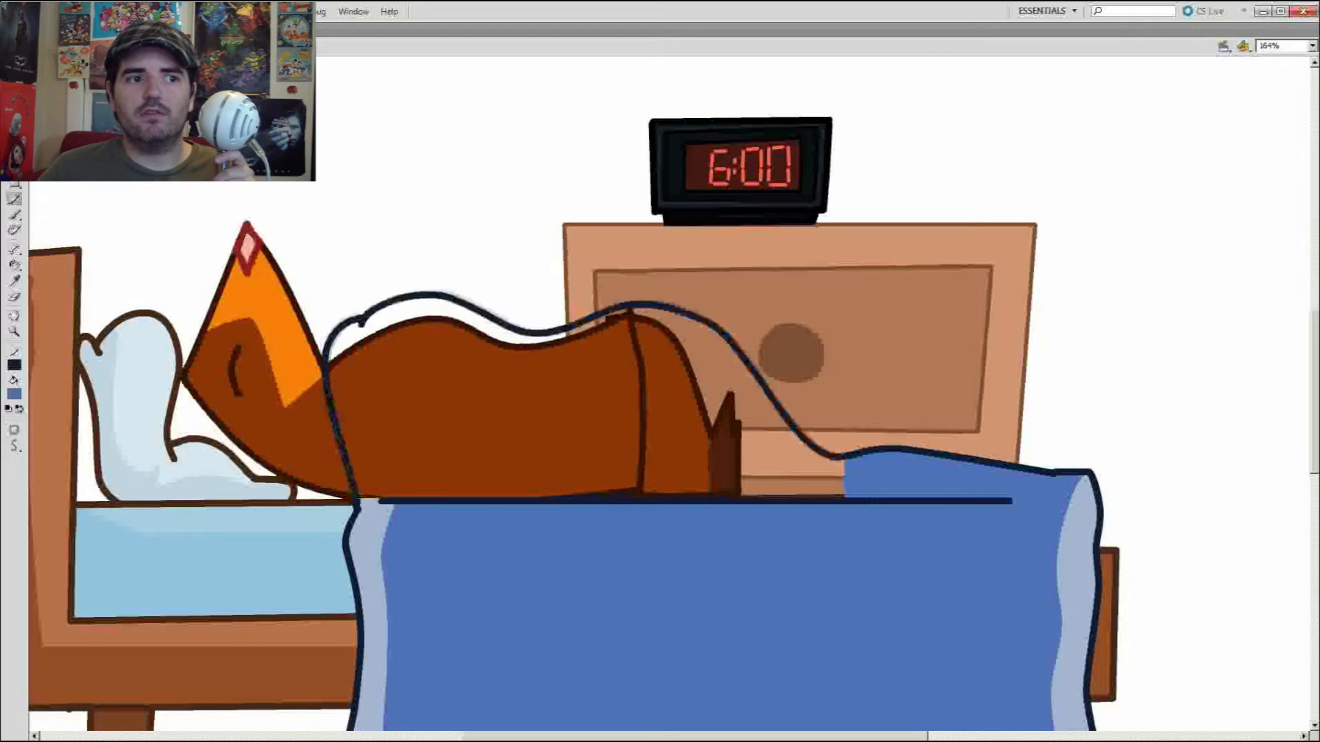
key("period")
key("v")
left_click_drag(339, 420, 335, 419)
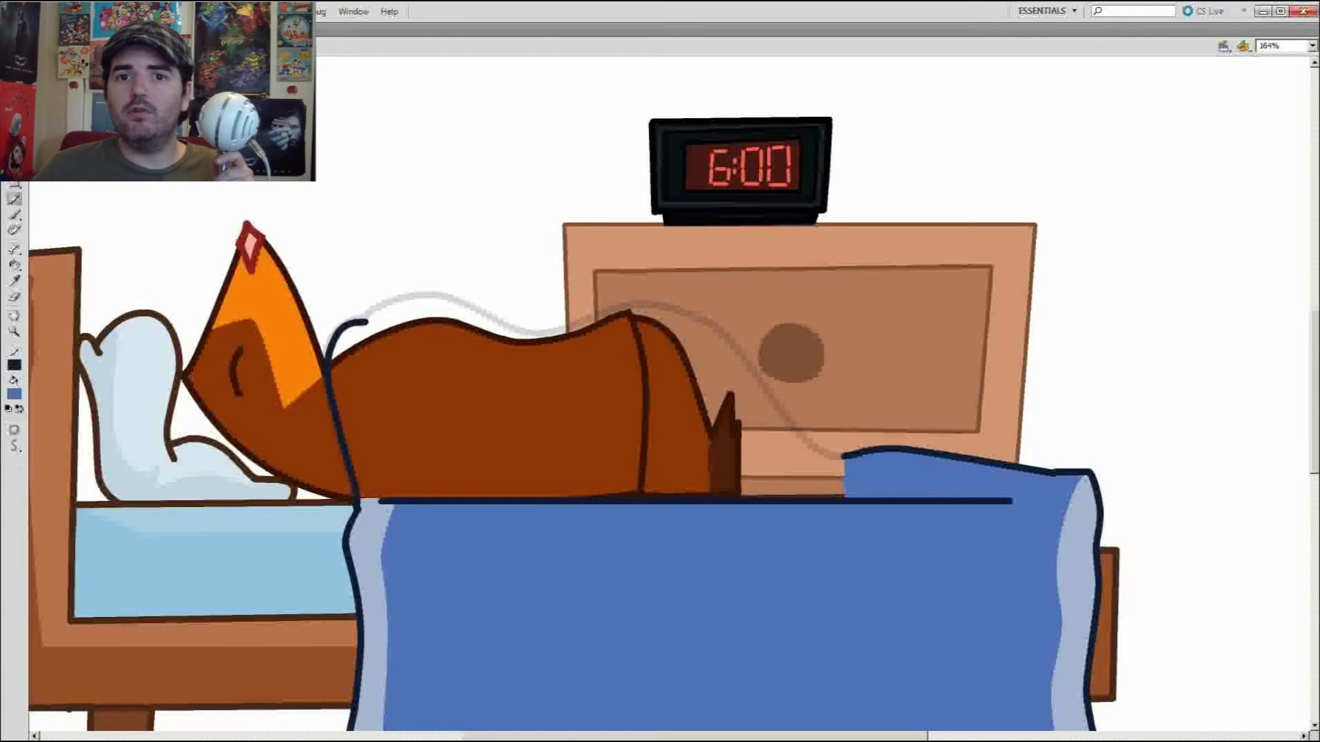
mouse_move(448, 301)
left_mouse_down()
mouse_move(578, 324)
mouse_move(653, 301)
mouse_move(753, 363)
mouse_move(840, 455)
left_mouse_up()
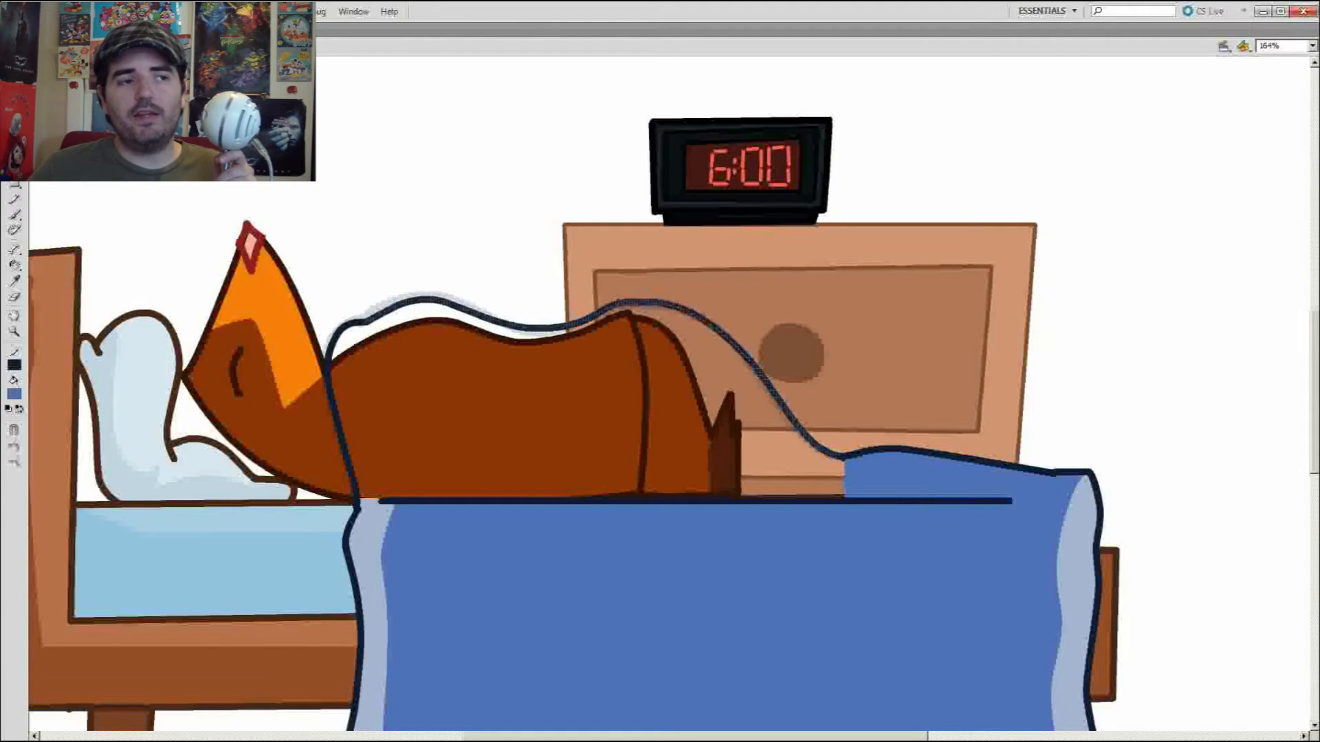
key("v")
key("period")
key("comma")
key("y")
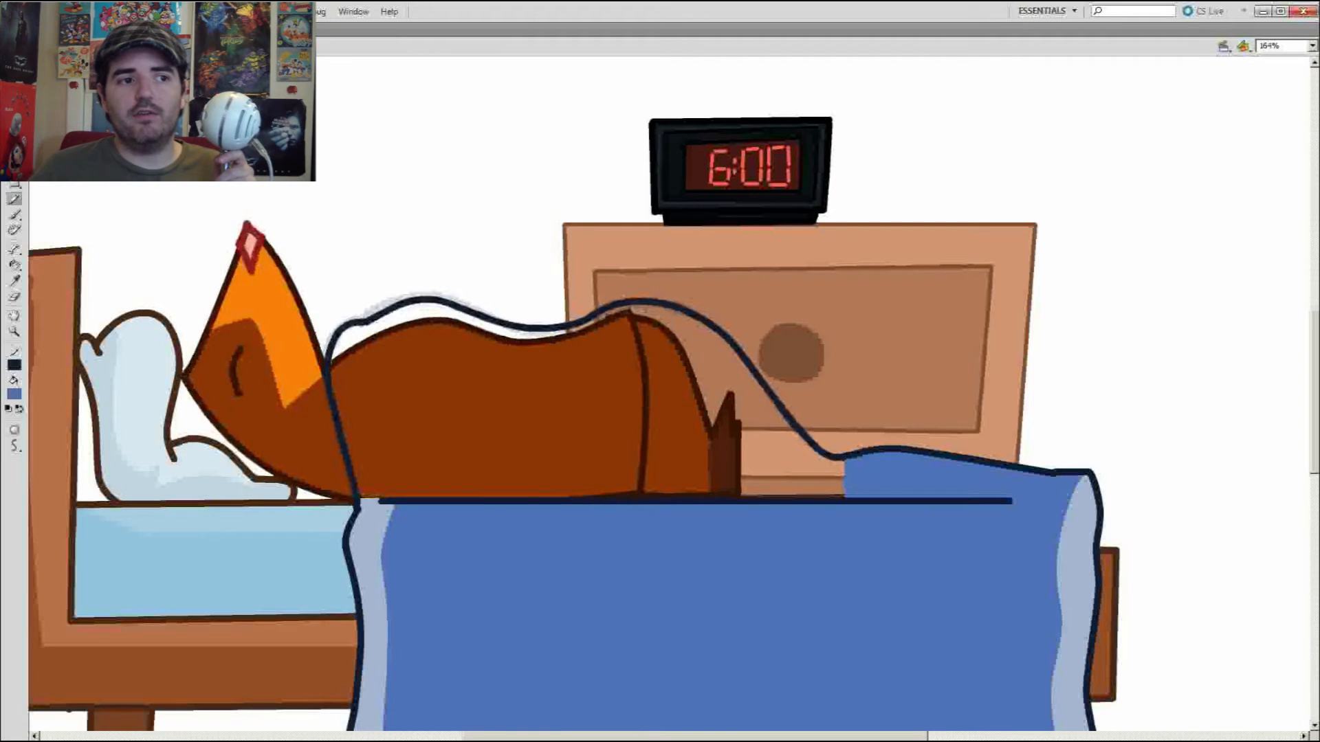
Step: Draw the blanket outline on the following frame with a slightly lower bump over the chest
key("period")
key("comma")
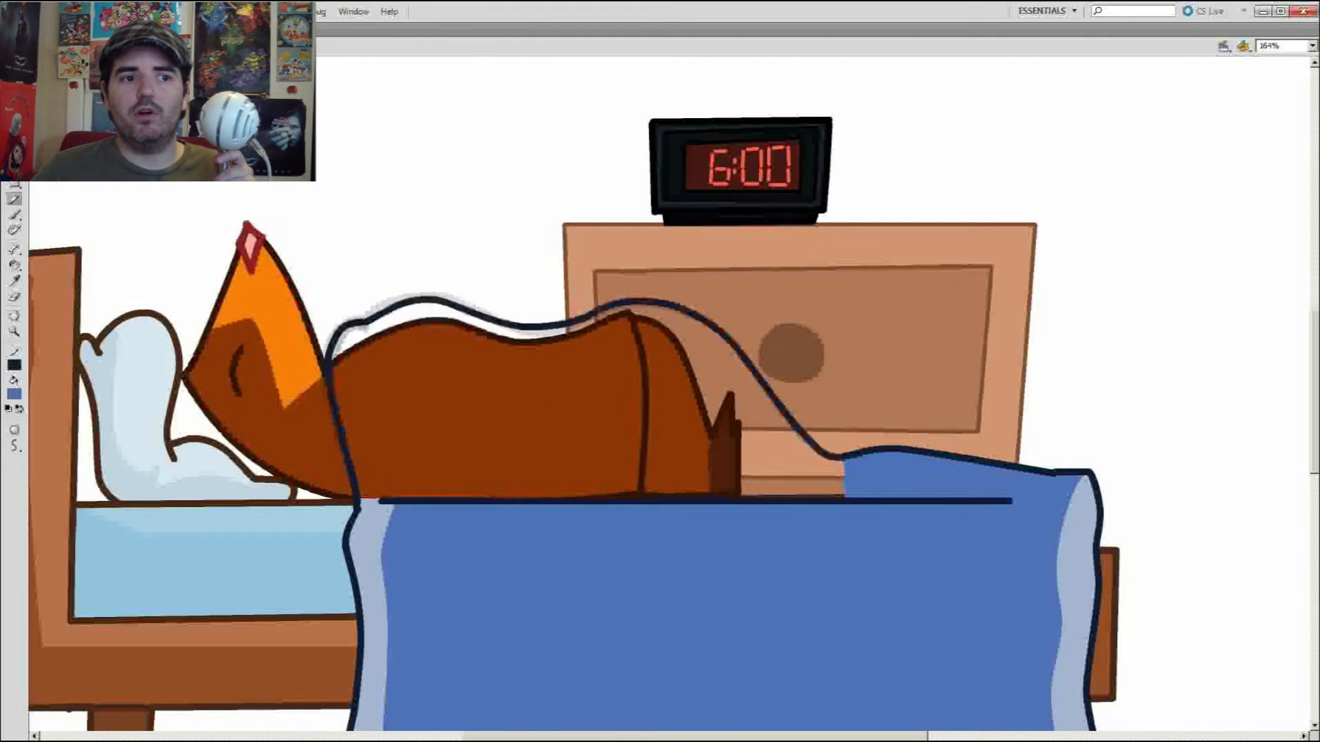
key("period")
mouse_move(335, 344)
left_mouse_down()
mouse_move(465, 313)
mouse_move(597, 306)
mouse_move(717, 330)
mouse_move(844, 455)
left_mouse_up()
key("y")
key("comma")
key("period")
Step: Outline the blanket on the exhaling frame, flattening its curve between the neck and hips to follow the sinking chest
key("period")
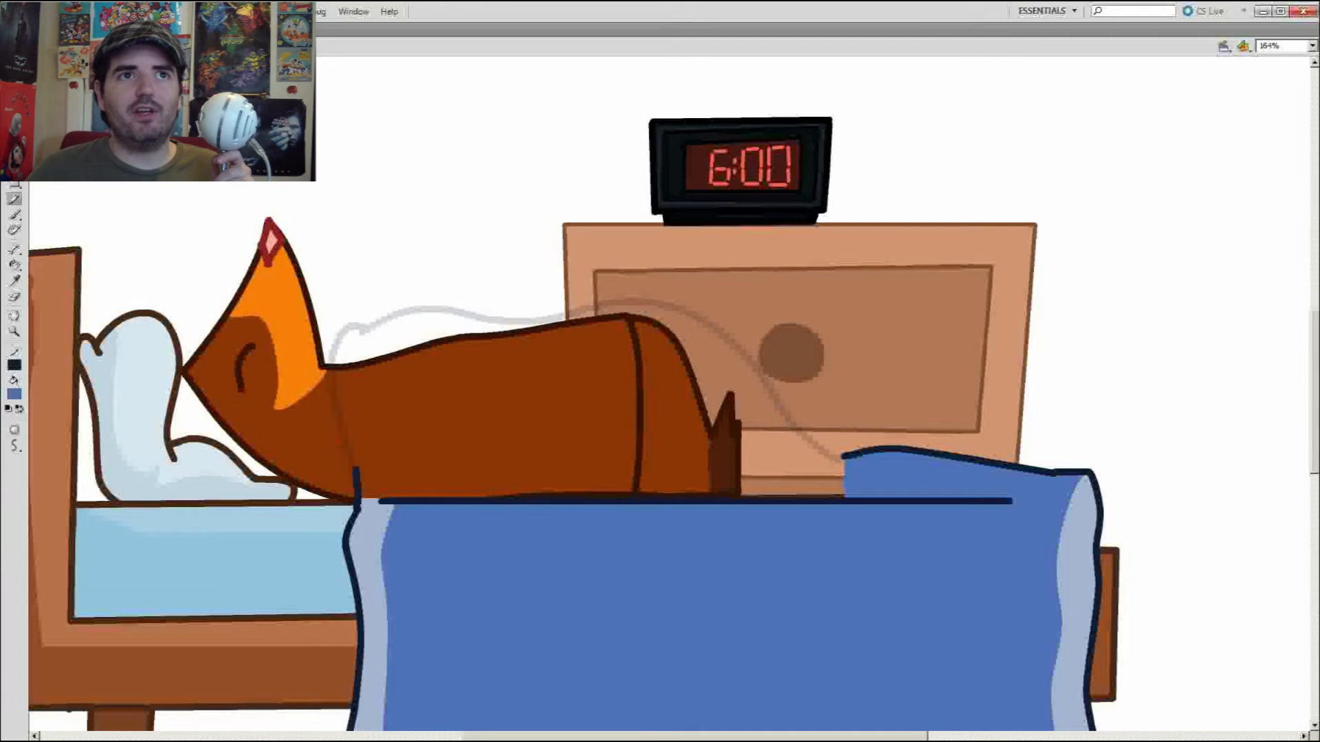
key("comma")
mouse_move(361, 333)
left_mouse_down()
mouse_move(667, 299)
mouse_move(749, 358)
mouse_move(844, 457)
left_mouse_up()
key("period")
key("e")
key("v")
key("comma")
key("period")
Step: Check the neighbouring poses and draw the blanket as an even slope from the neck to the hips on the next empty frame
key("period")
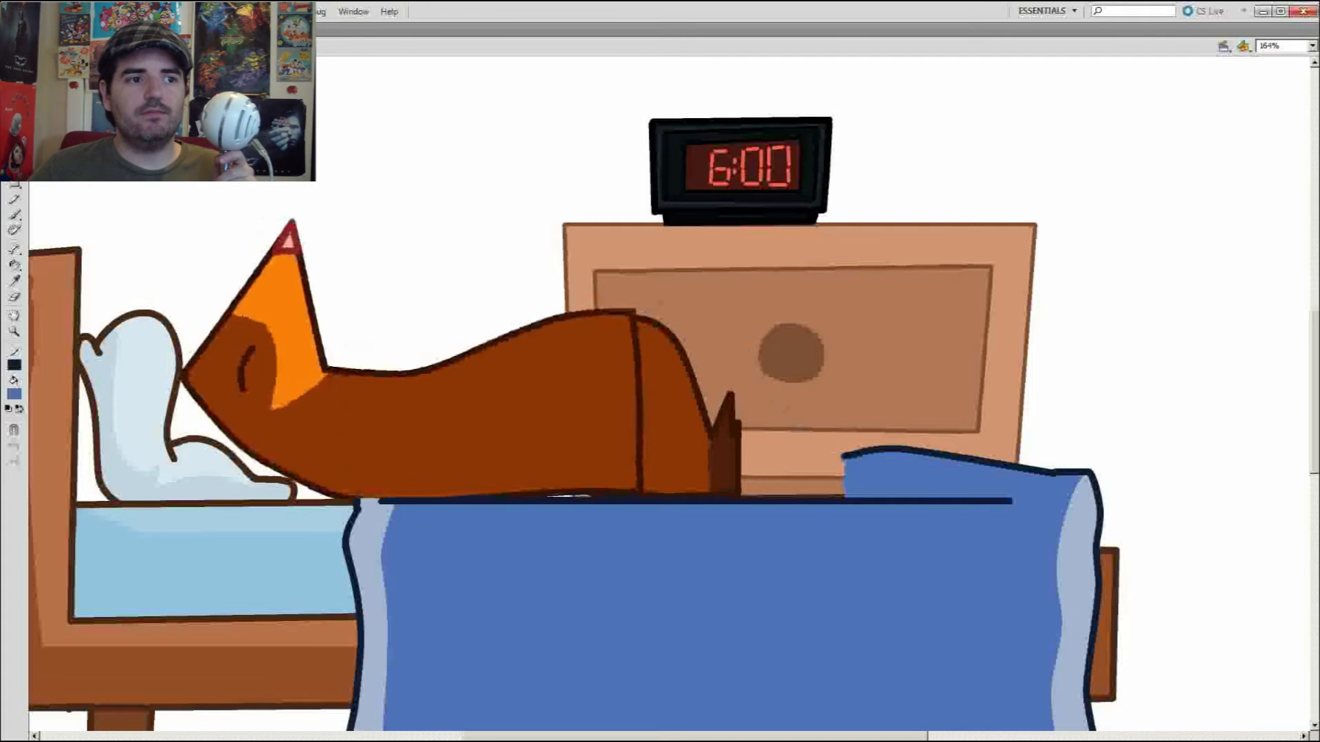
key("period")
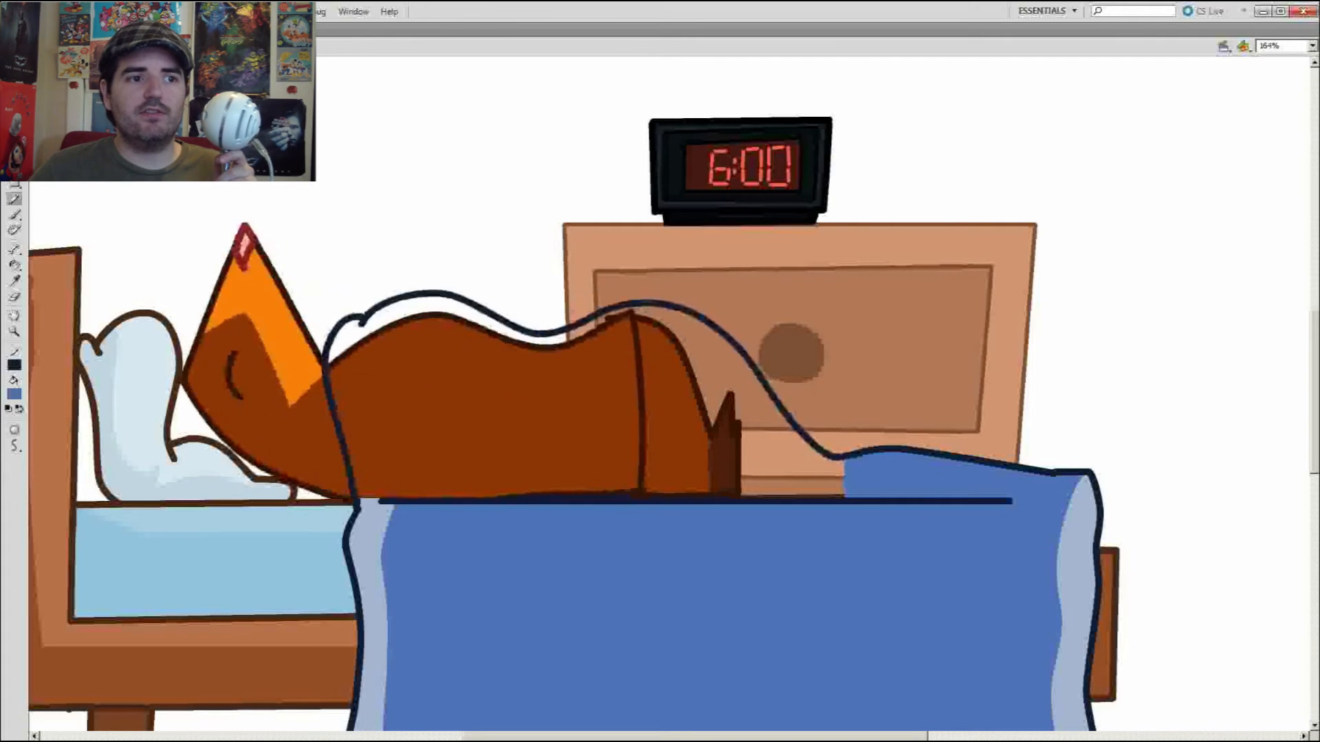
key("period")
key("period")
key("comma")
key("period")
key("period")
key("period")
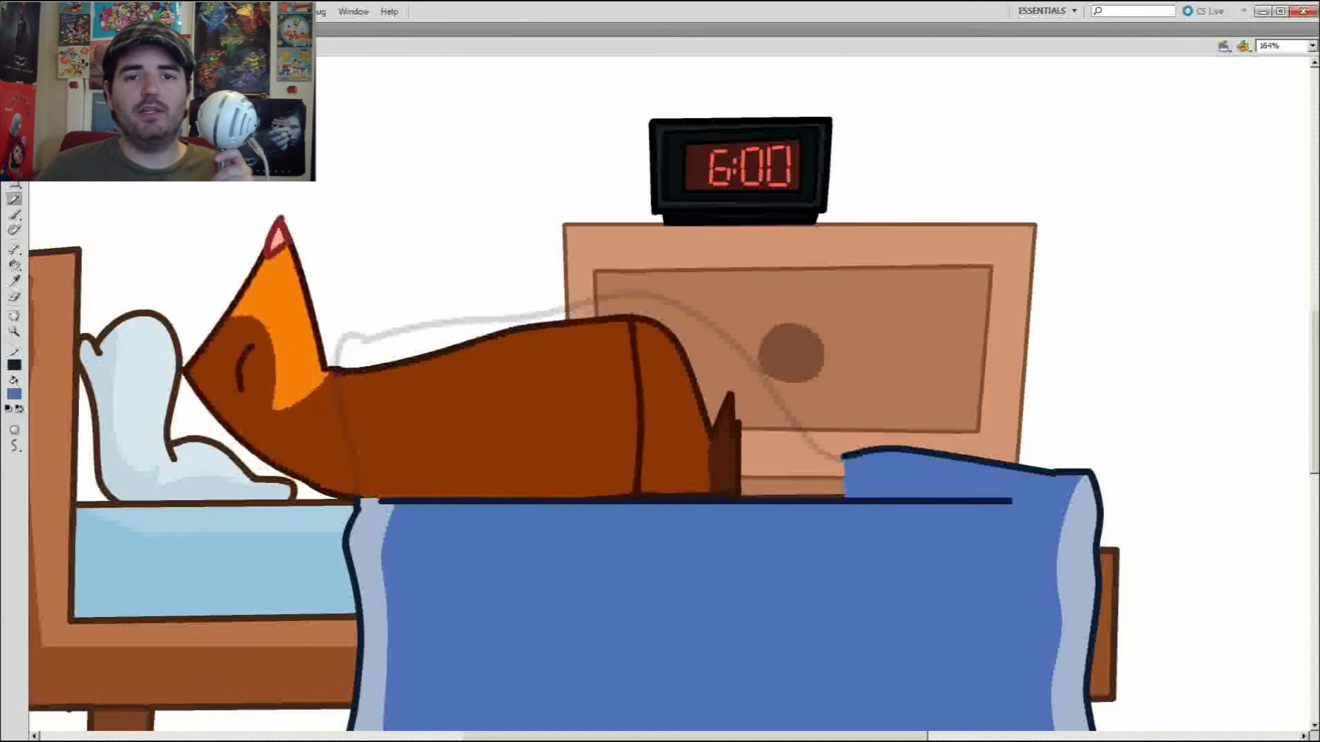
mouse_move(357, 503)
left_mouse_down()
mouse_move(360, 346)
mouse_move(459, 325)
mouse_move(782, 407)
mouse_move(844, 458)
left_mouse_up()
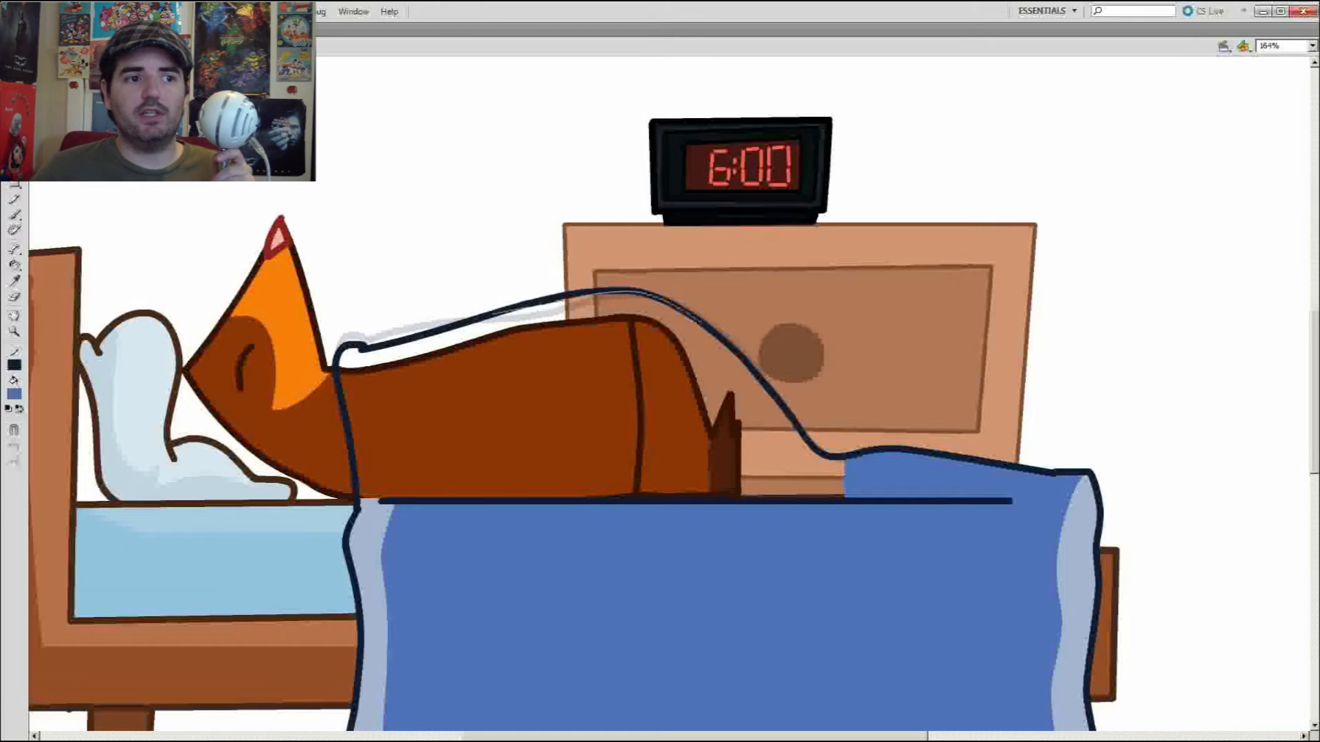
key("comma")
key("period")
Step: Draw the blanket outline on the next frame, dipping at the chest and rising over the belly, and refine its curve
key("period")
mouse_move(356, 507)
left_mouse_down()
mouse_move(337, 369)
mouse_move(369, 354)
left_mouse_up()
mouse_move(364, 356)
left_mouse_down()
mouse_move(459, 326)
mouse_move(417, 348)
mouse_move(540, 289)
mouse_move(688, 314)
mouse_move(804, 440)
mouse_move(844, 457)
left_mouse_up()
key("ctrl+z")
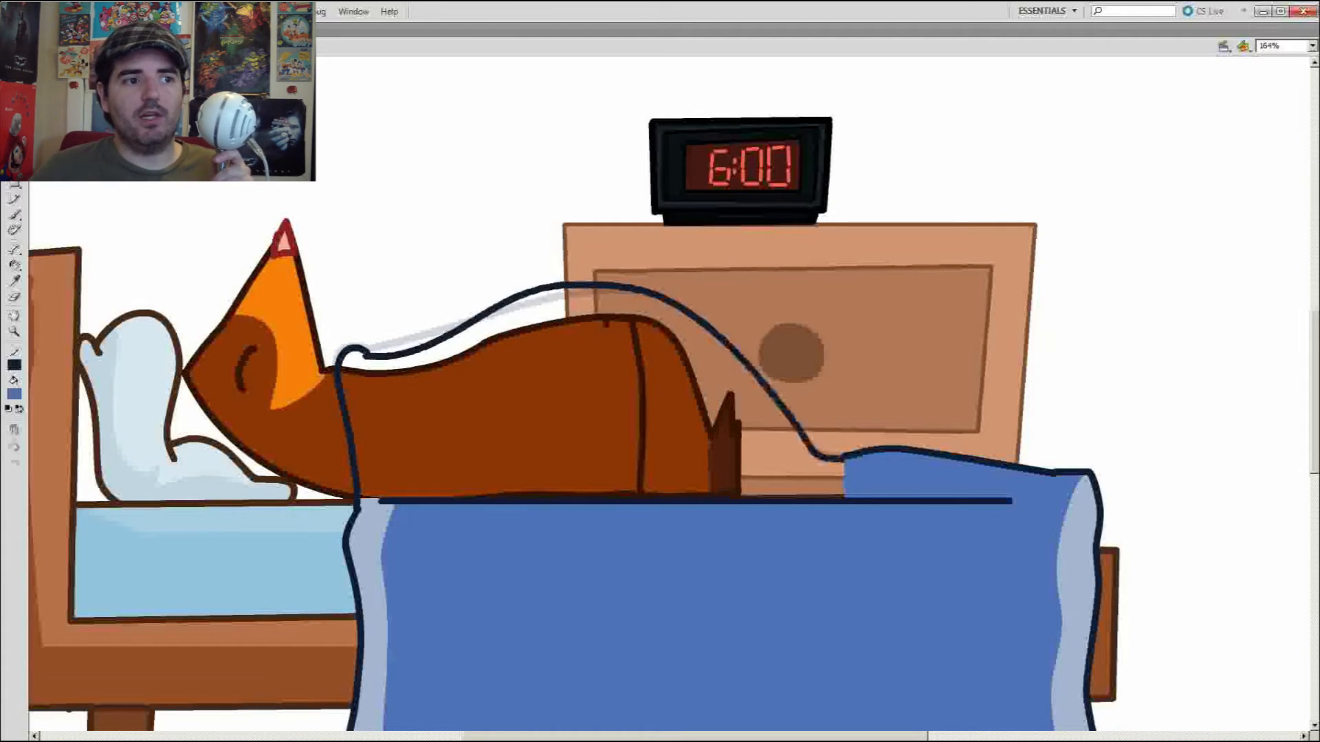
key("v")
key("alt+Tab")
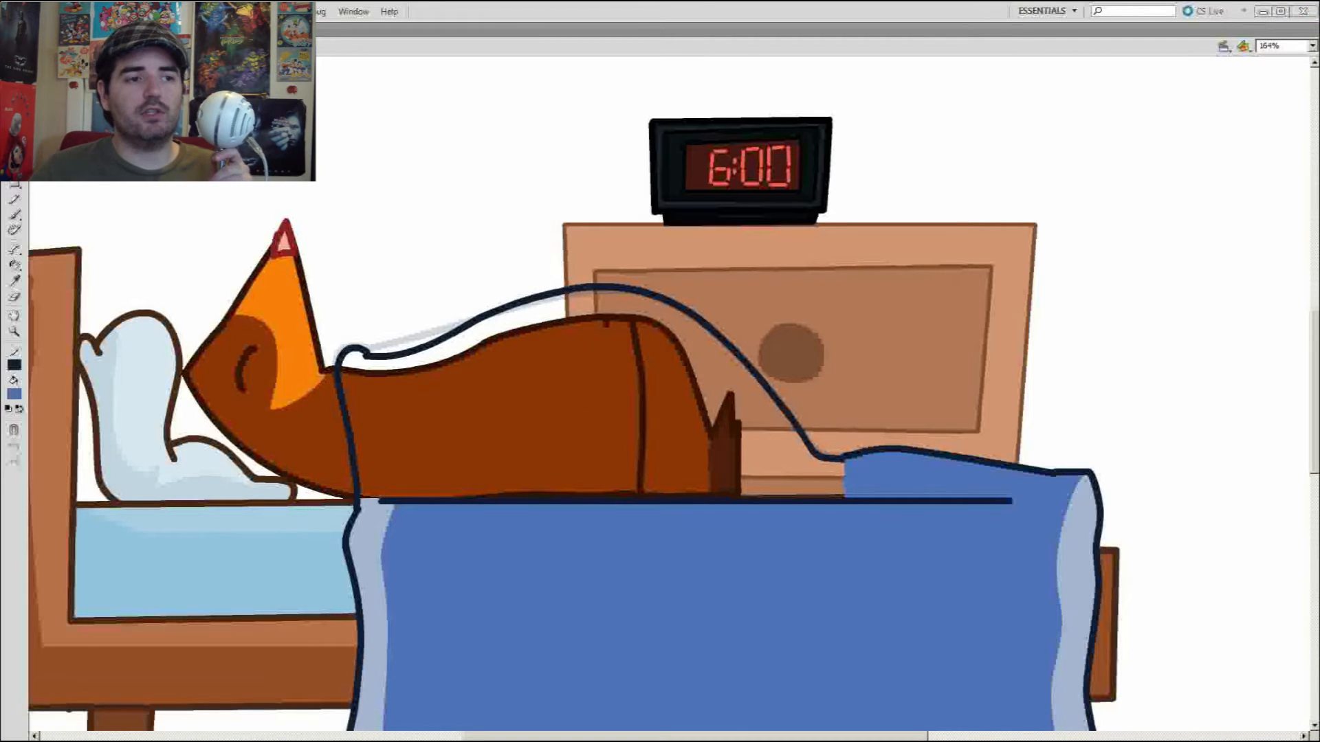
key("super")
key("super")
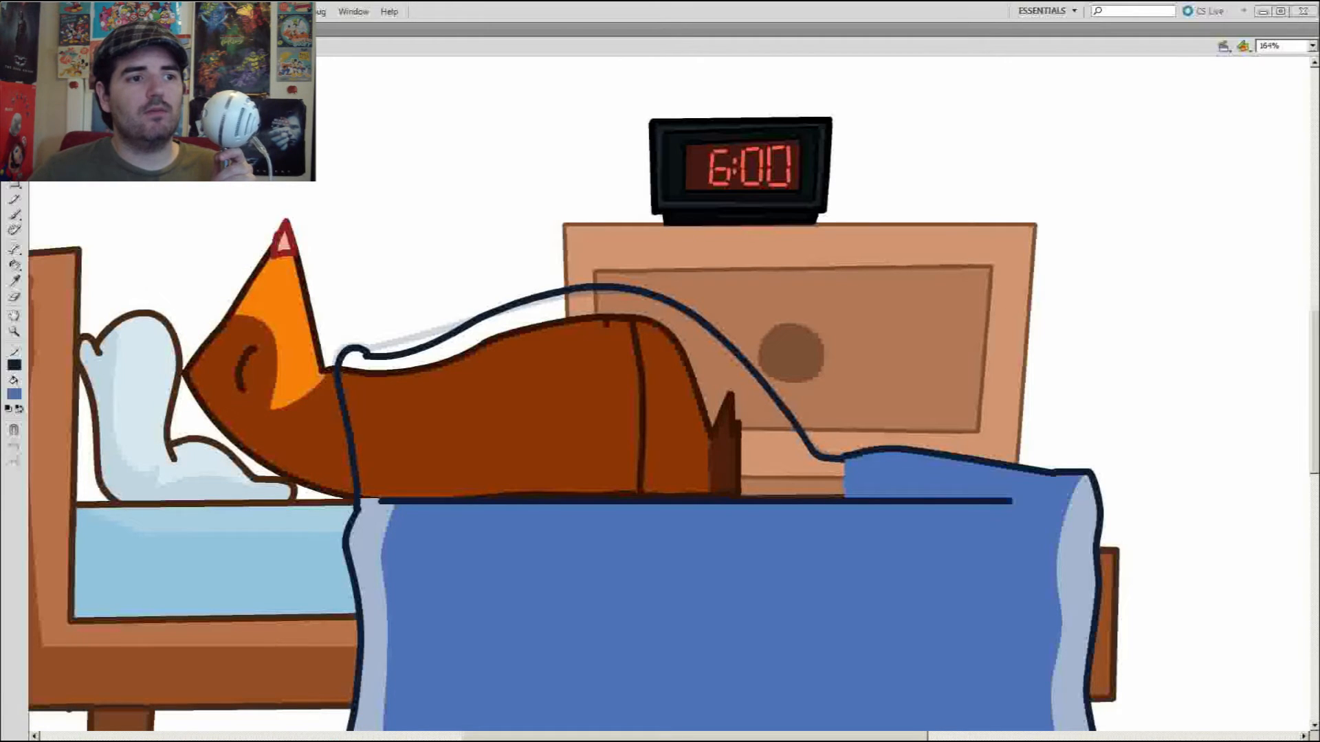
Step: Compare with the starting pose and draw the blanket's front edge and slightly higher belly curve on the next empty frame
key("comma")
key("comma")
key("comma")
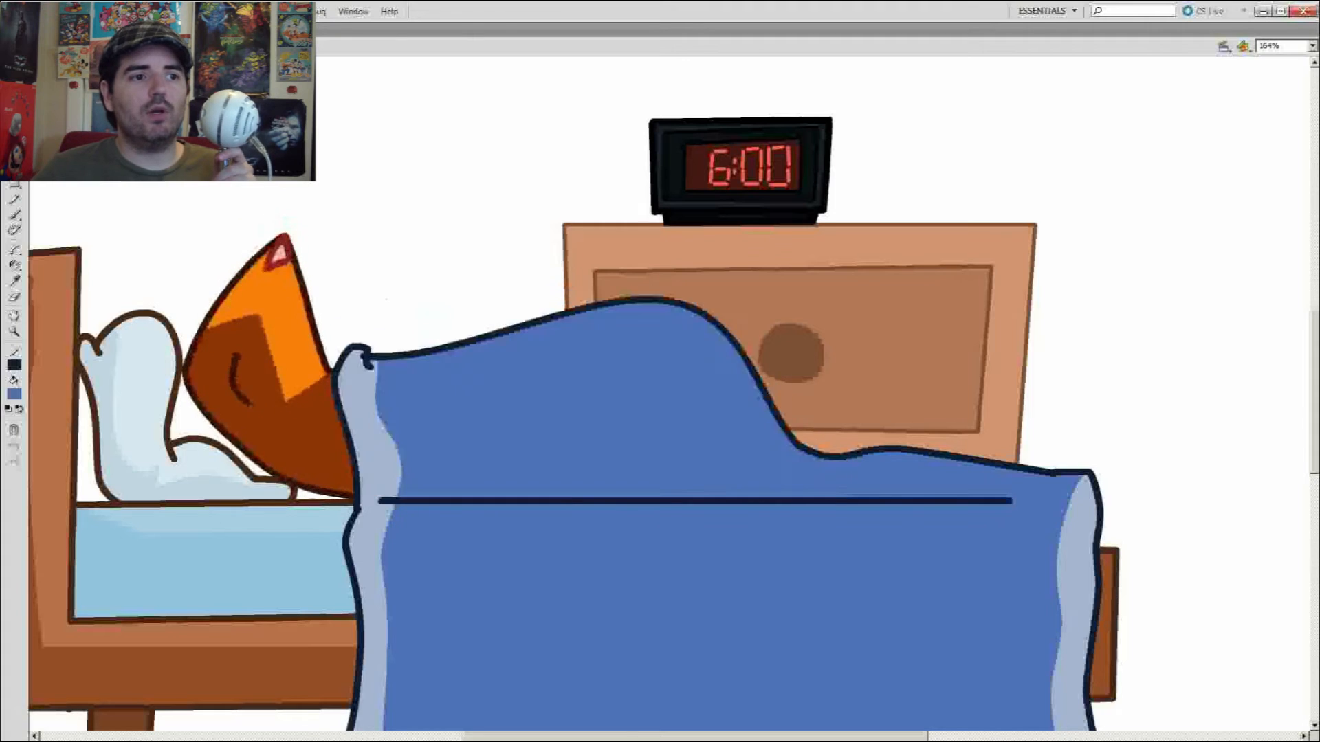
key("period")
key("period")
key("period")
key("period")
key("y")
key("comma")
key("period")
left_click_drag(342, 401, 357, 505)
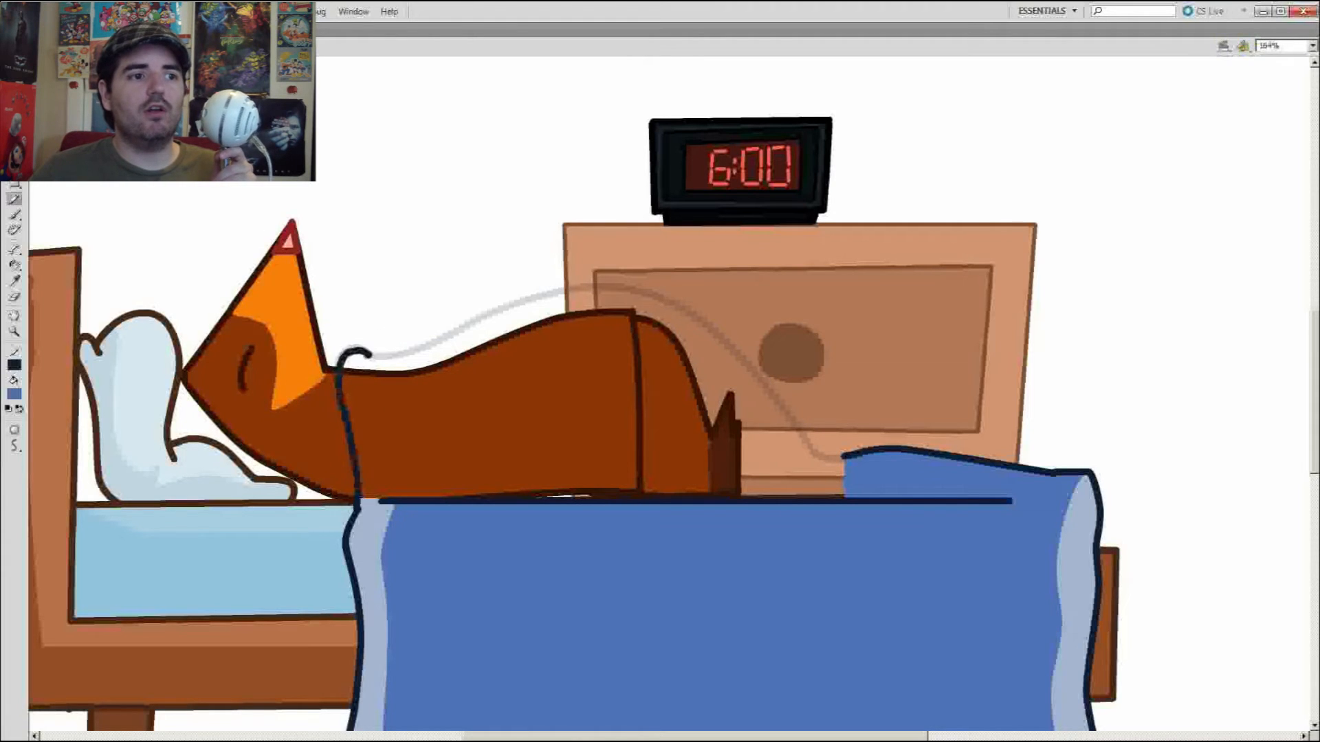
mouse_move(371, 356)
left_mouse_down()
mouse_move(609, 280)
mouse_move(743, 361)
mouse_move(822, 457)
left_mouse_up()
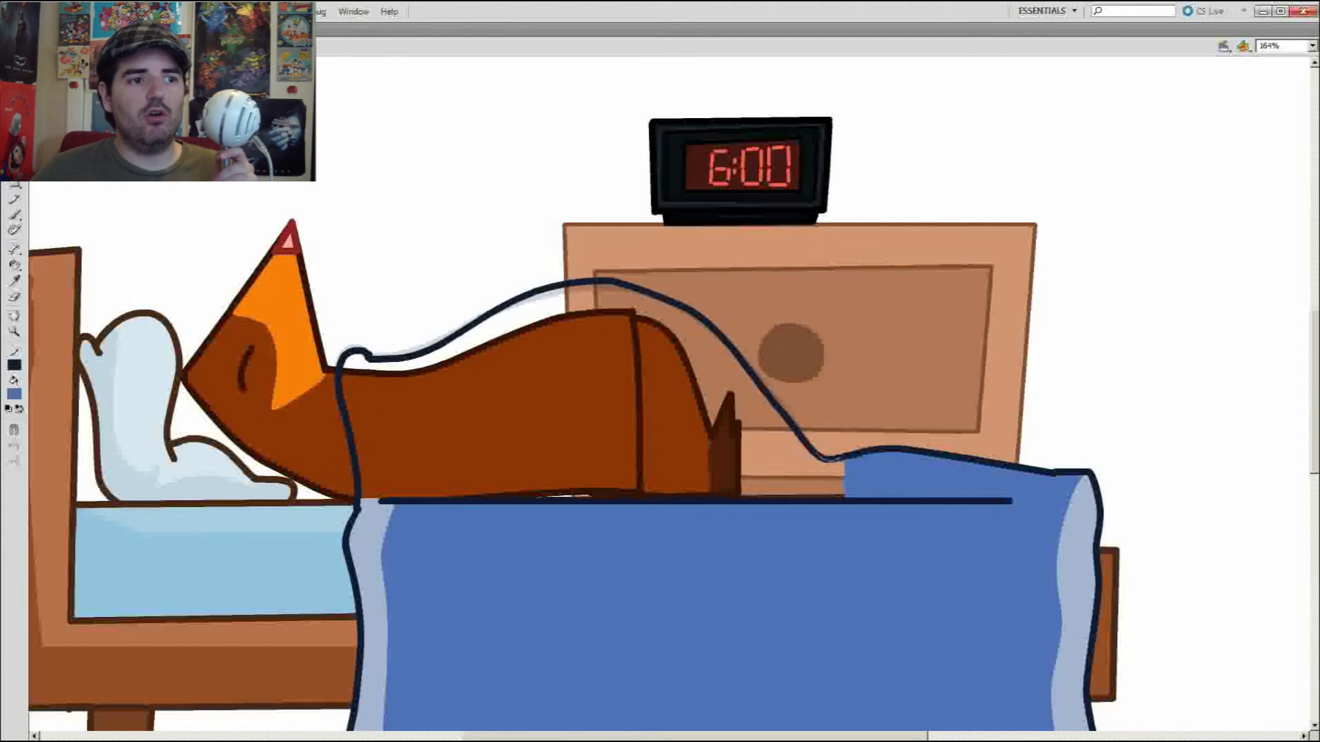
Step: Compare the adjacent drawings and outline the blanket on the following frame with a marginally deeper dip at the chest
key("comma")
key("period")
key("period")
key("comma")
key("comma")
key("period")
key("period")
key("y")
key("comma")
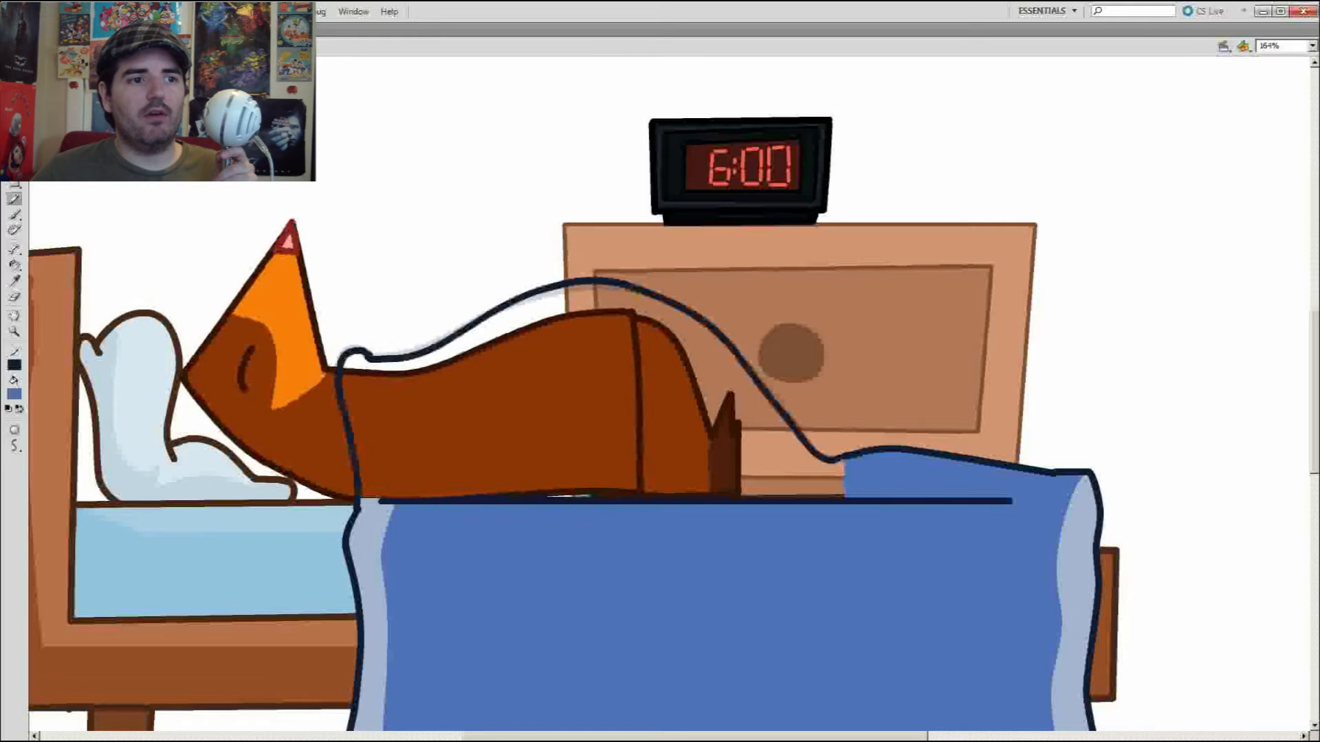
key("period")
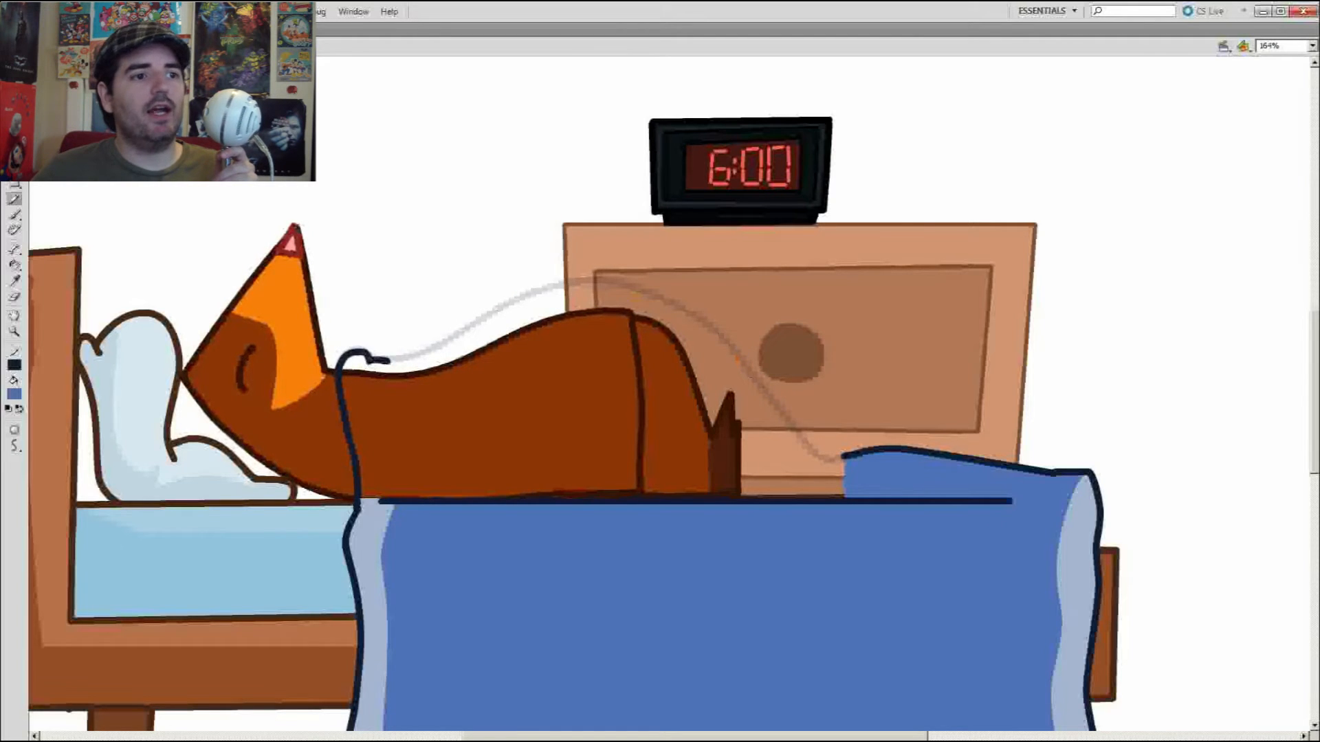
mouse_move(389, 360)
left_mouse_down()
mouse_move(623, 281)
mouse_move(847, 457)
left_mouse_up()
Step: Reshape the new blanket curve above the legs and over the belly
key("v")
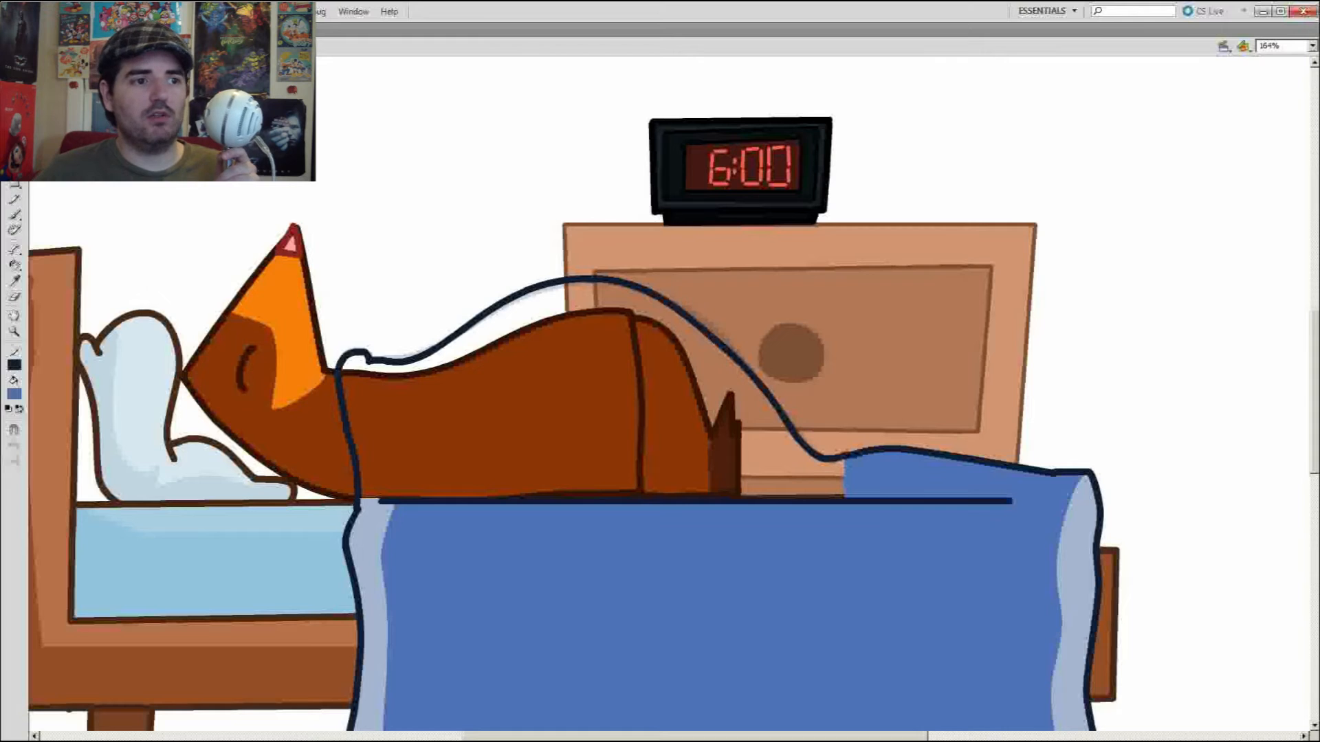
left_click_drag(723, 346, 727, 342)
left_click_drag(543, 283, 543, 287)
key("y")
Step: Trace the blanket outline over the next two frames, using the onion-skinned curve as a guide for the settling belly
key("comma")
key("period")
key("comma")
key("period")
key("period")
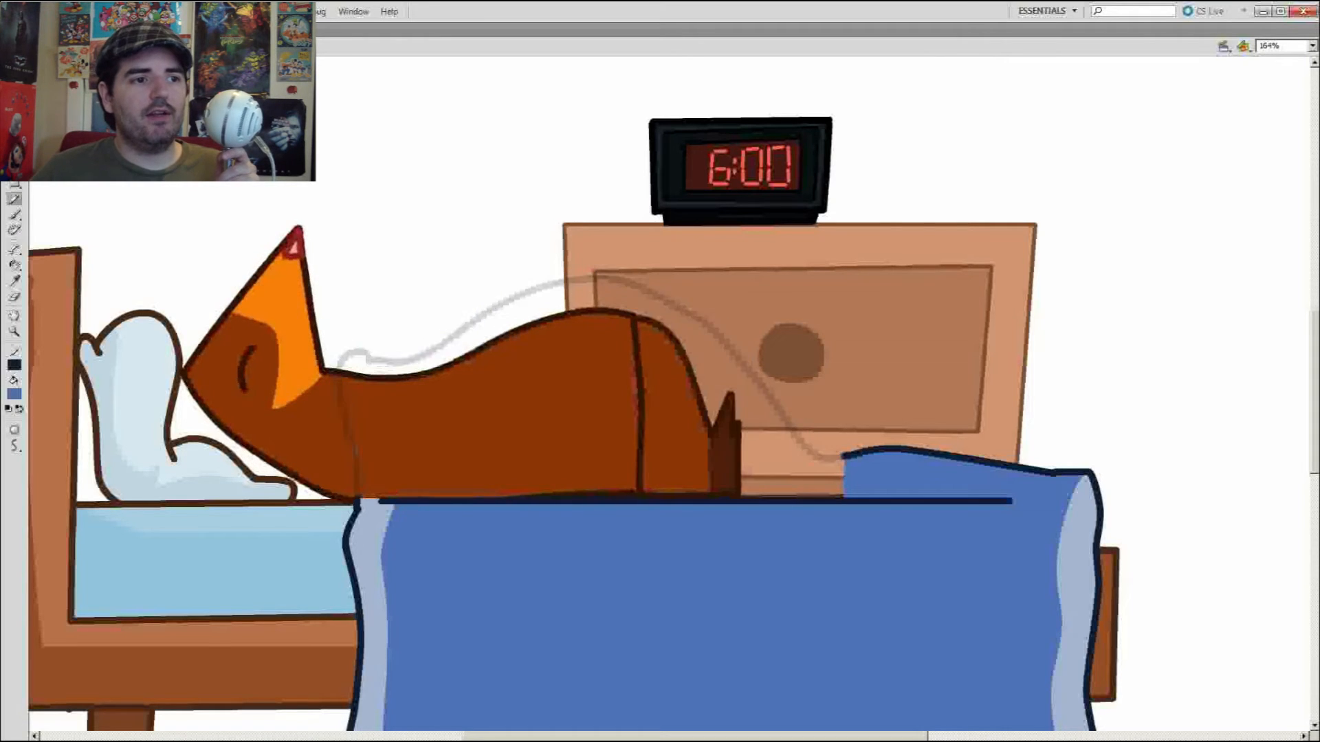
key("period")
key("comma")
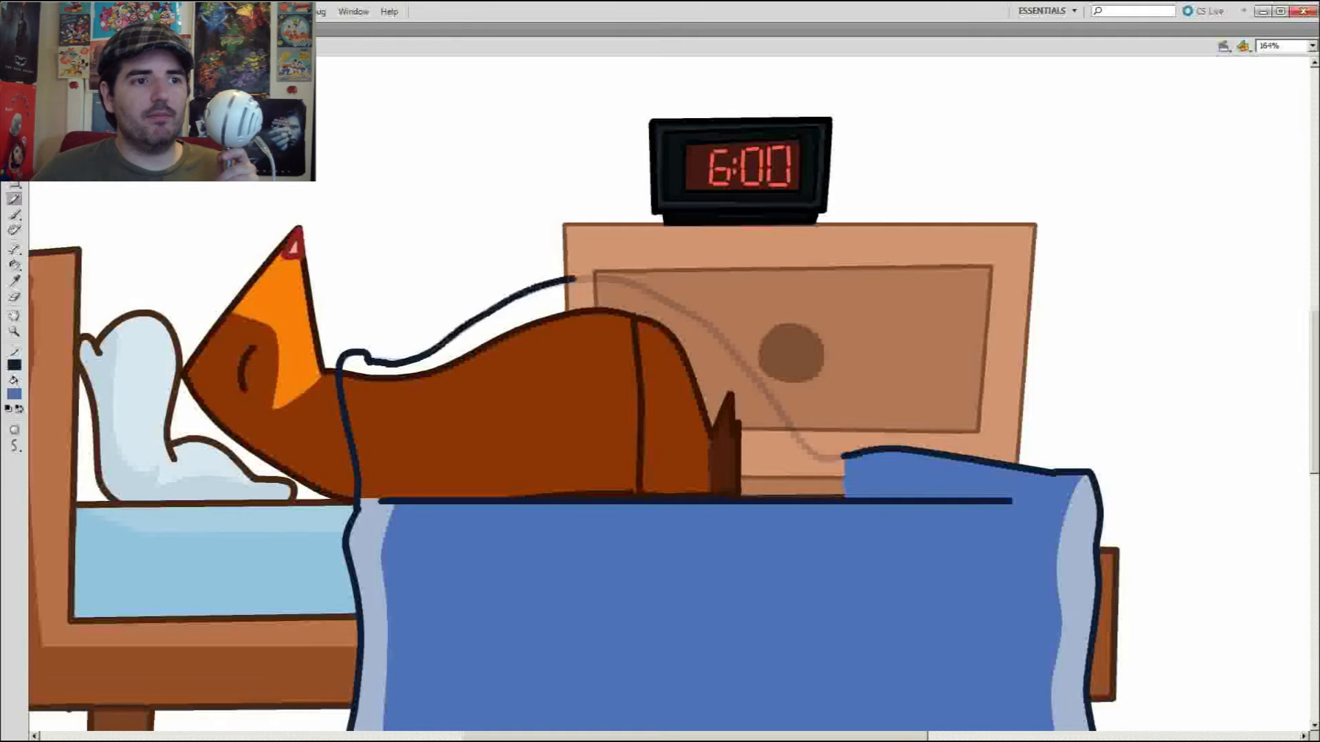
key("comma")
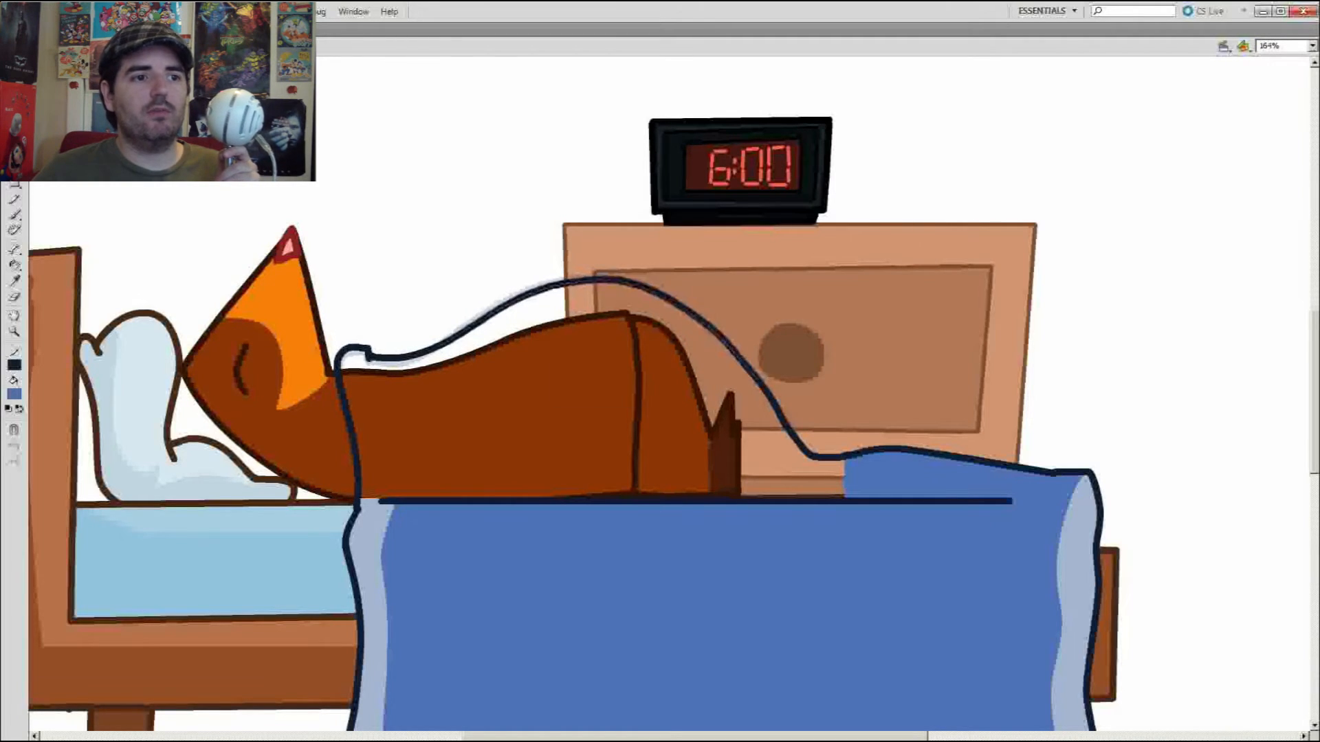
key("comma")
Step: Draw the last in-between blanket outline midway between the high belly curve and the starting pose, and play the animation
left_click_drag(357, 508, 367, 363)
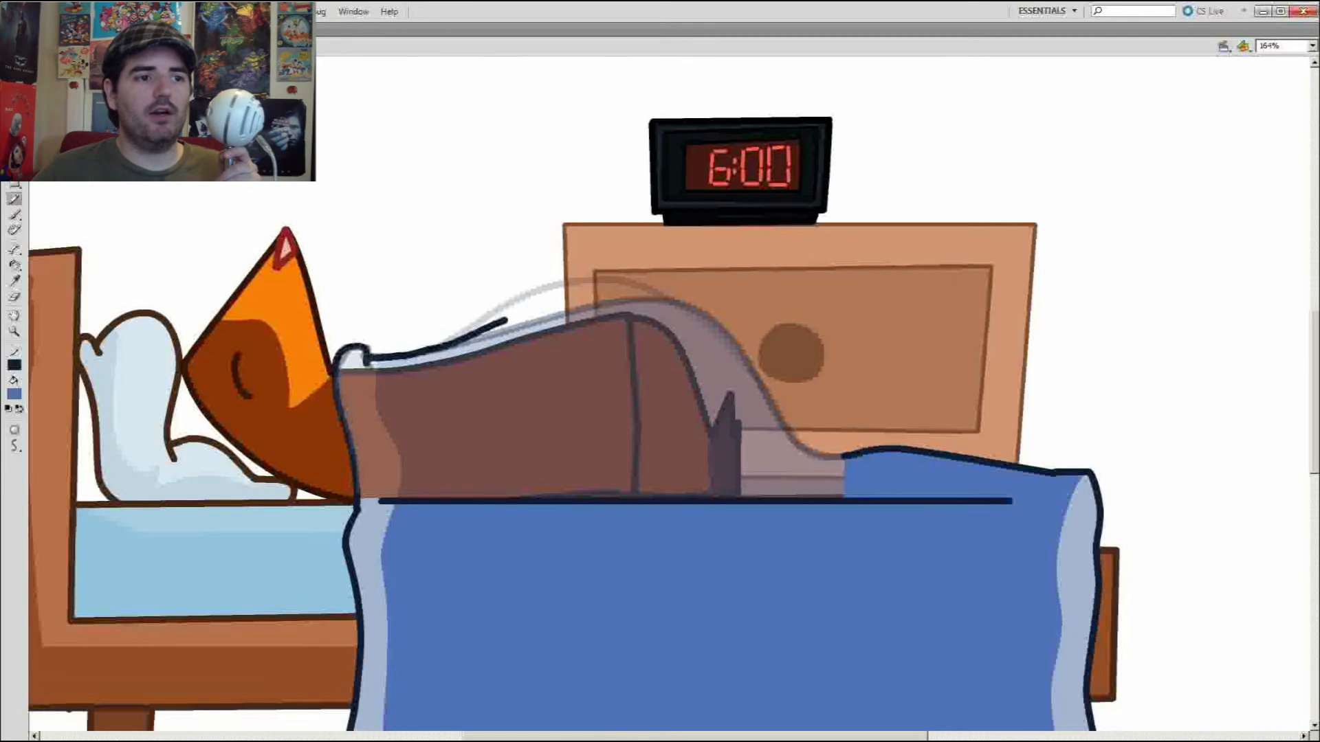
mouse_move(506, 321)
left_mouse_down()
mouse_move(652, 295)
mouse_move(740, 358)
left_mouse_up()
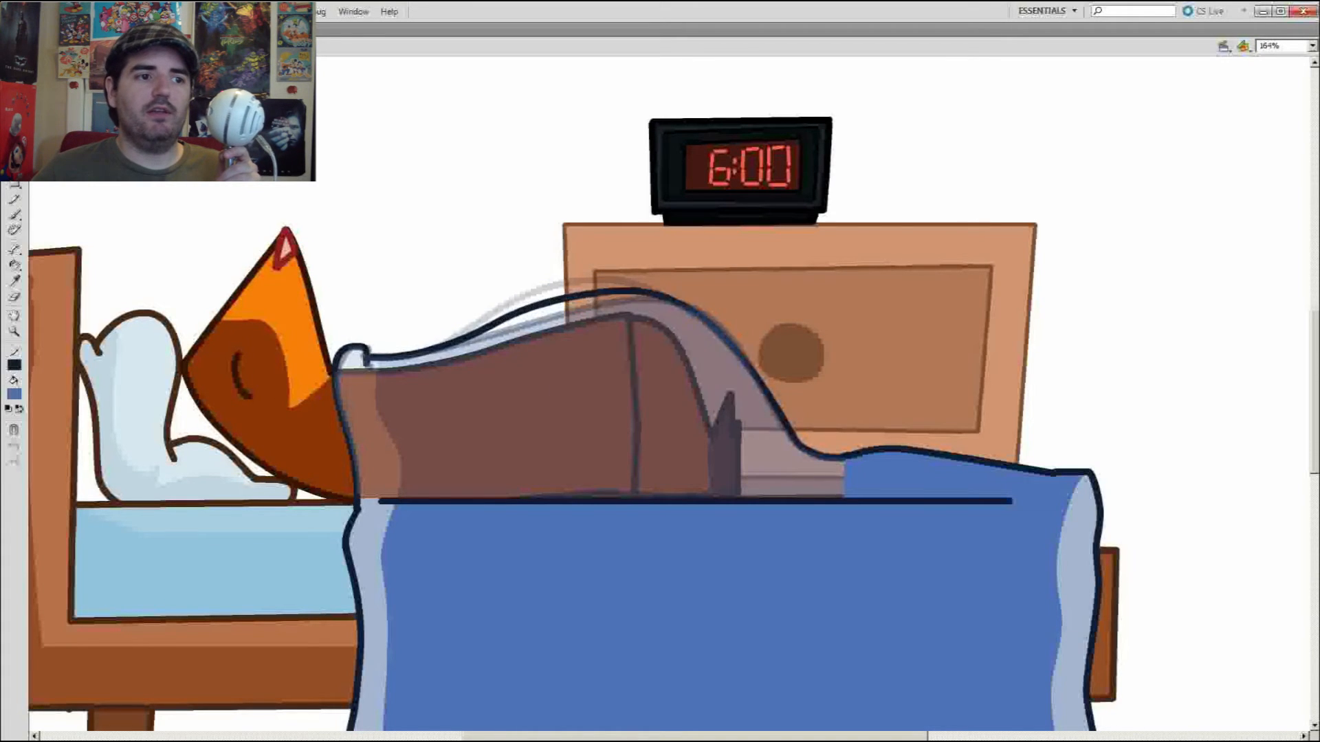
key("Return")
key("Return")
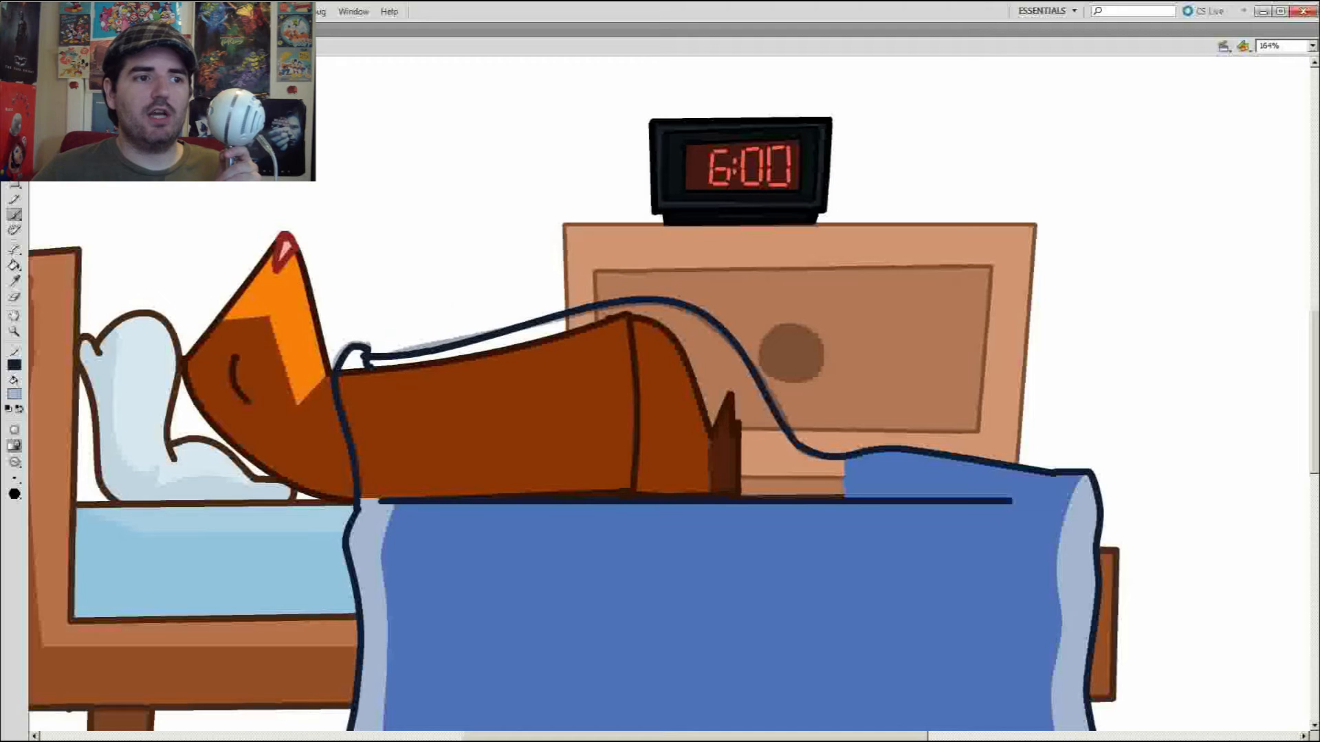
Step: Brush a light blue fold line behind the blanket's front edge on each outlined frame of the breathing cycle
key("b")
key("comma")
key("comma")
key("comma")
key("comma")
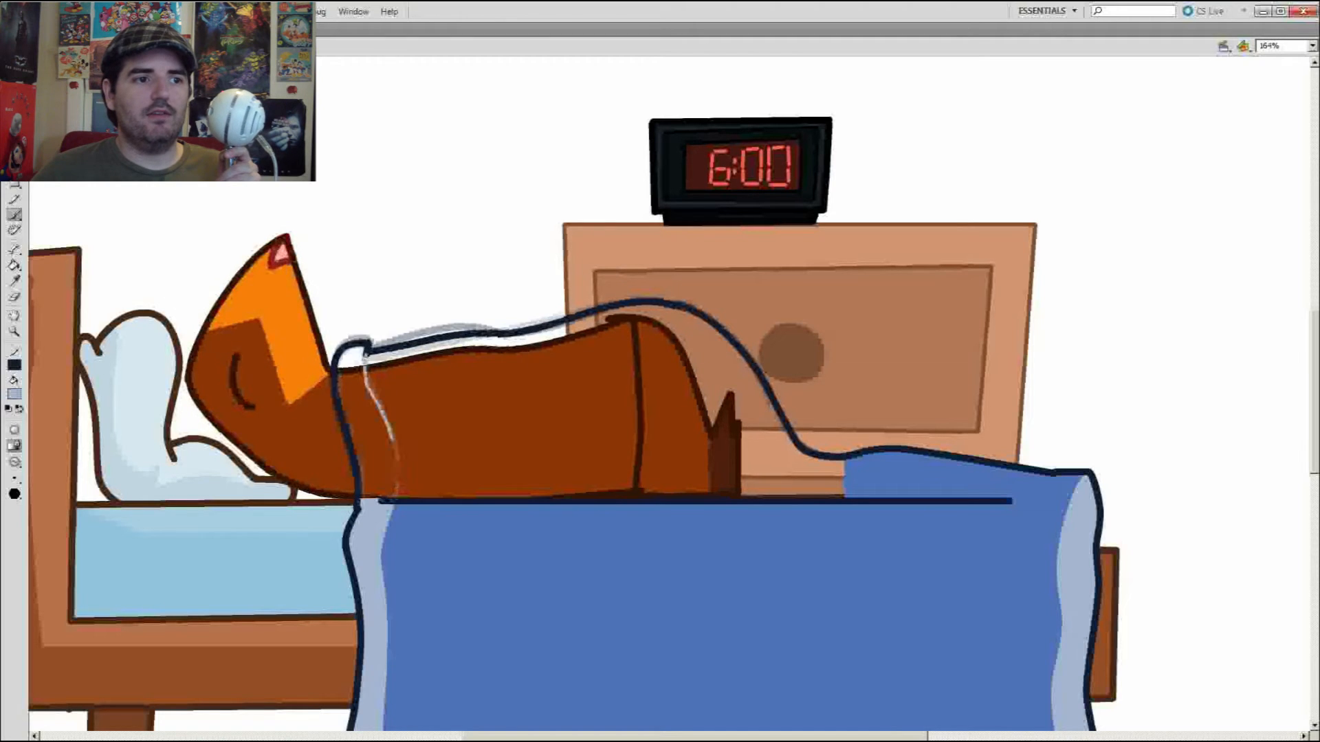
key("comma")
key("comma")
key("comma")
key("comma")
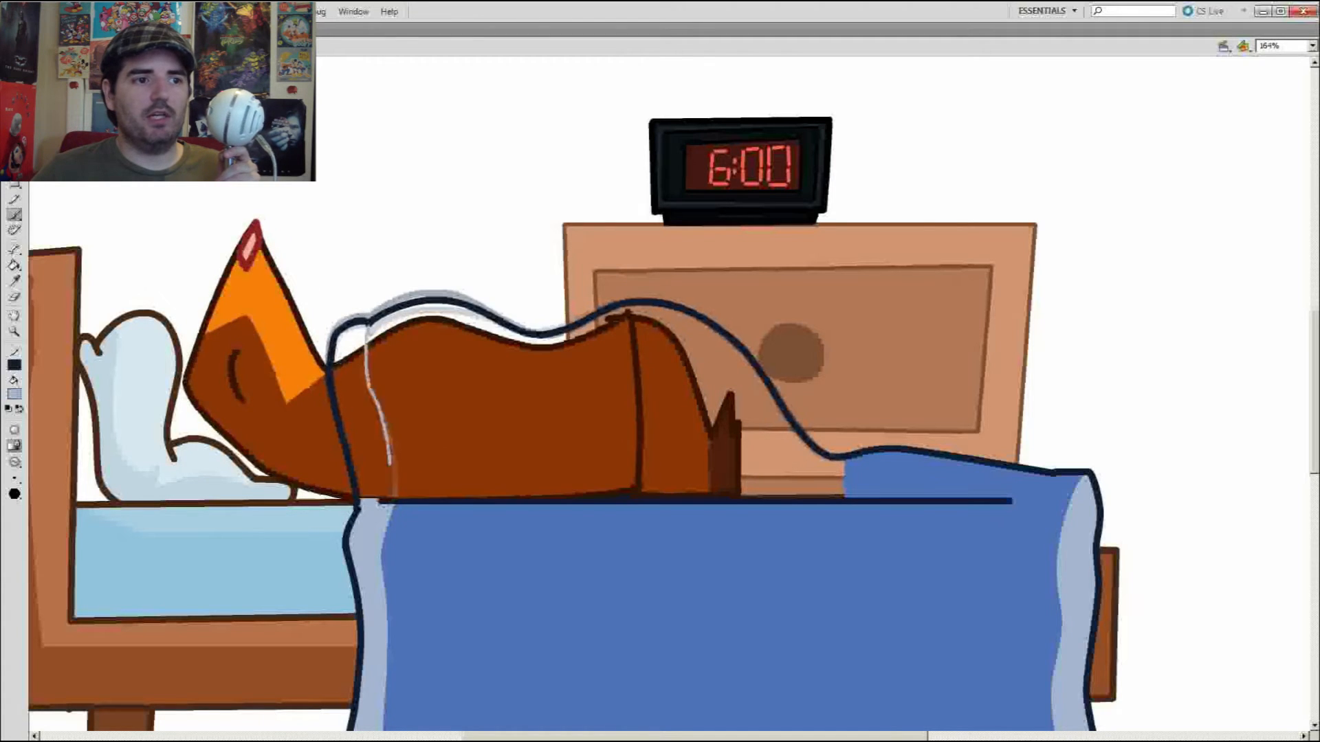
key("comma")
key("comma")
key("comma")
key("comma")
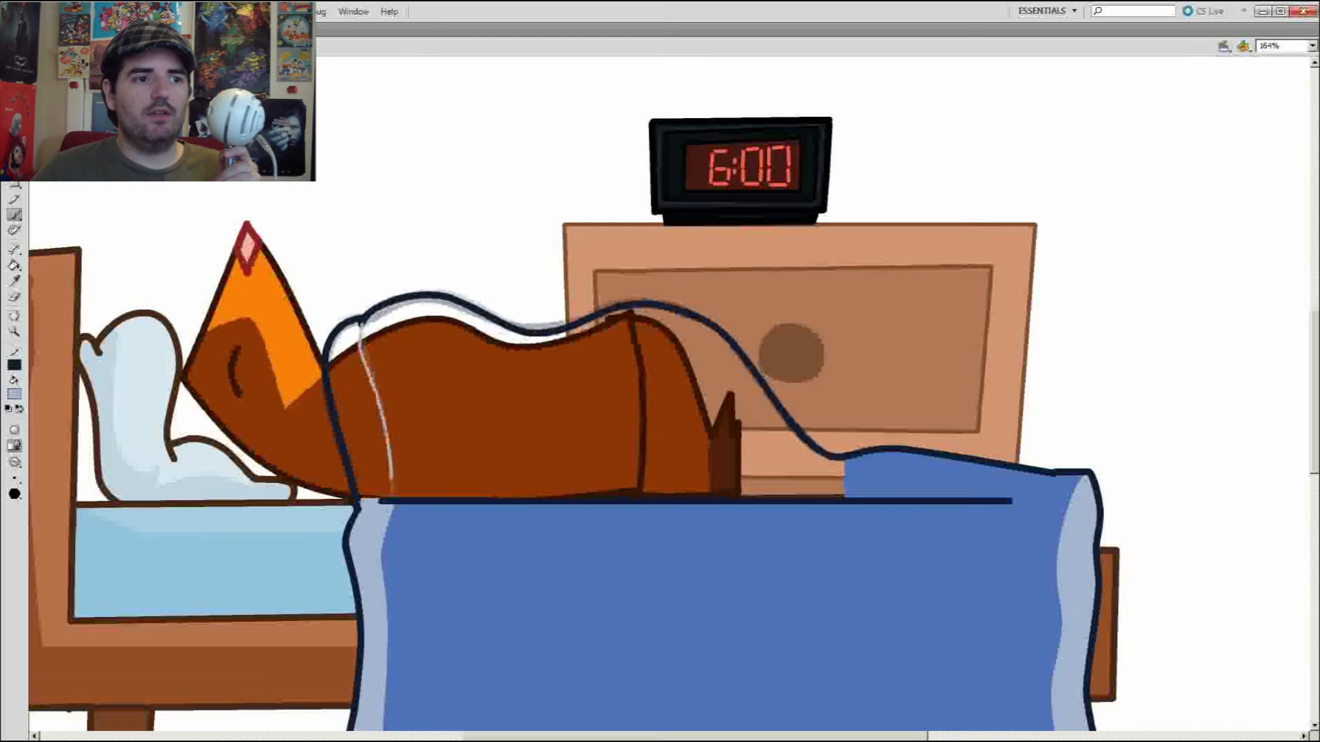
key("comma")
key("comma")
key("comma")
key("comma")
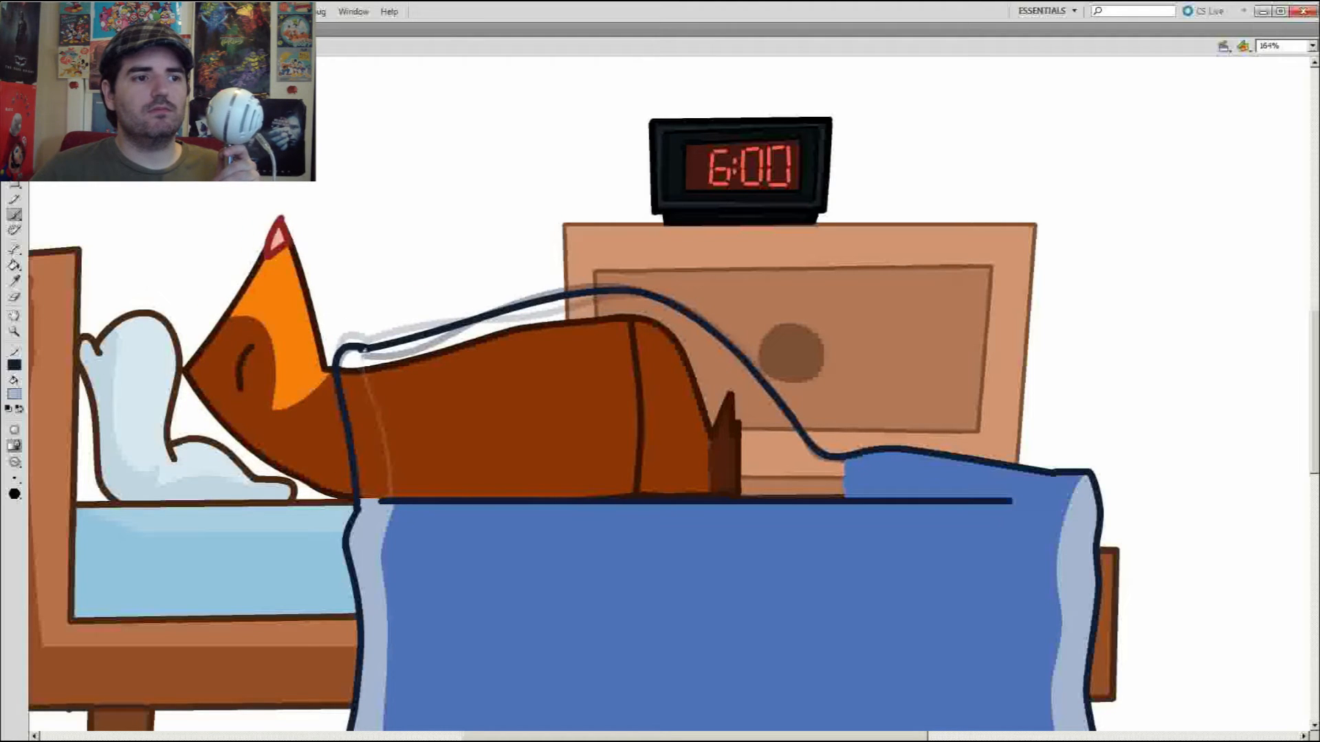
key("comma")
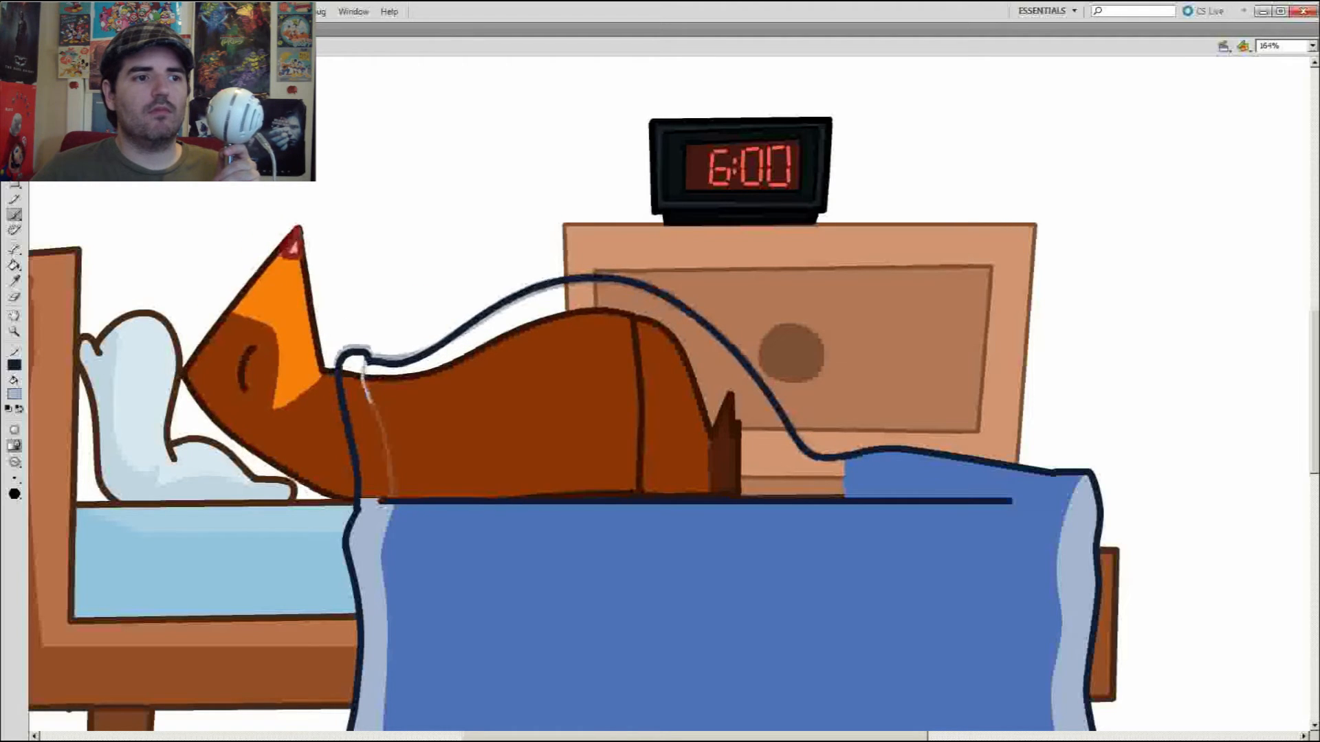
key("comma")
key("comma")
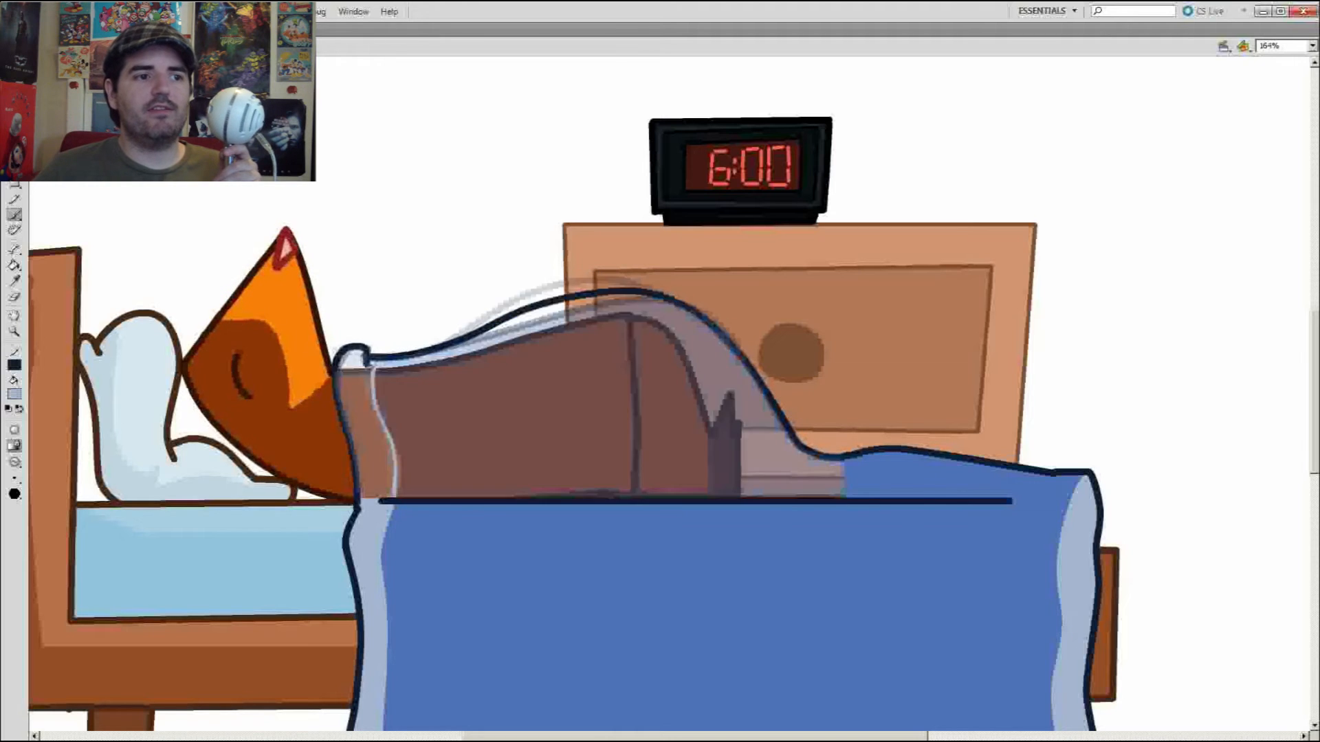
key("comma")
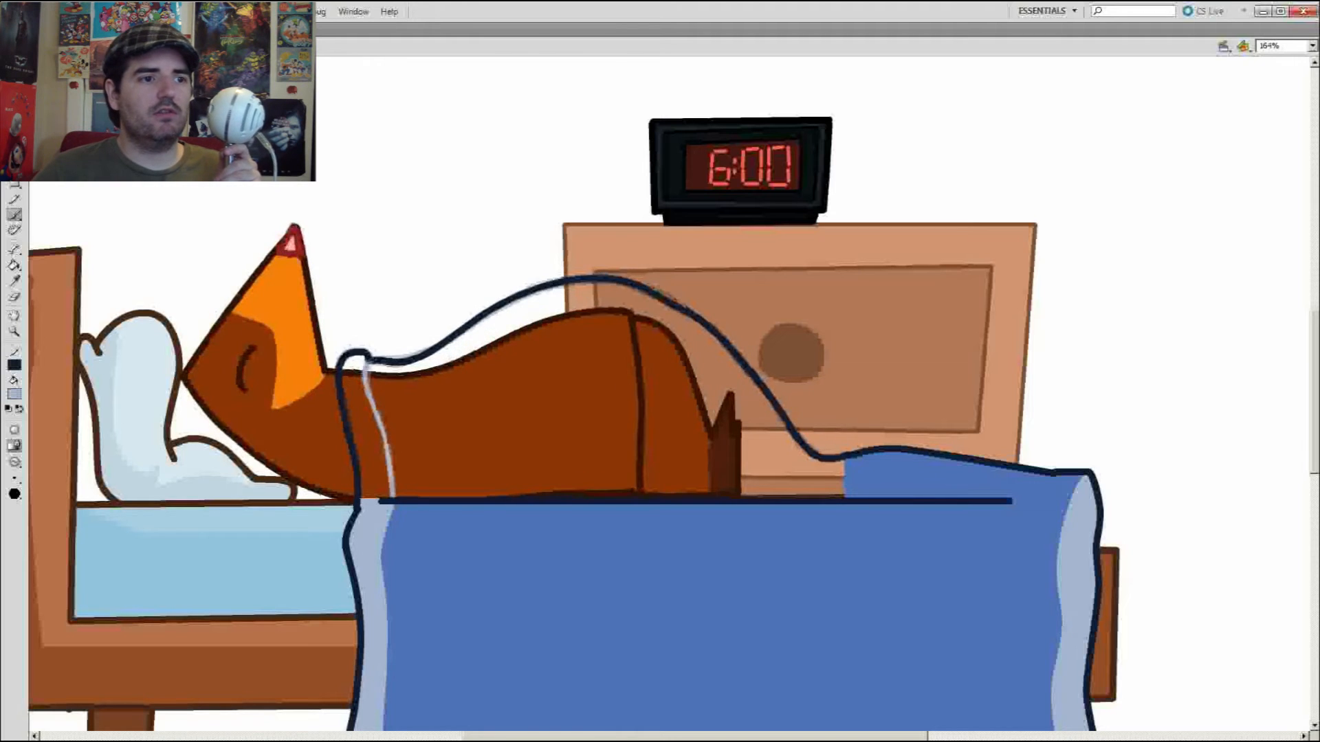
Step: Fill the strip between the blanket's front edge and the fold line with light blue across the frames
key("comma")
key("comma")
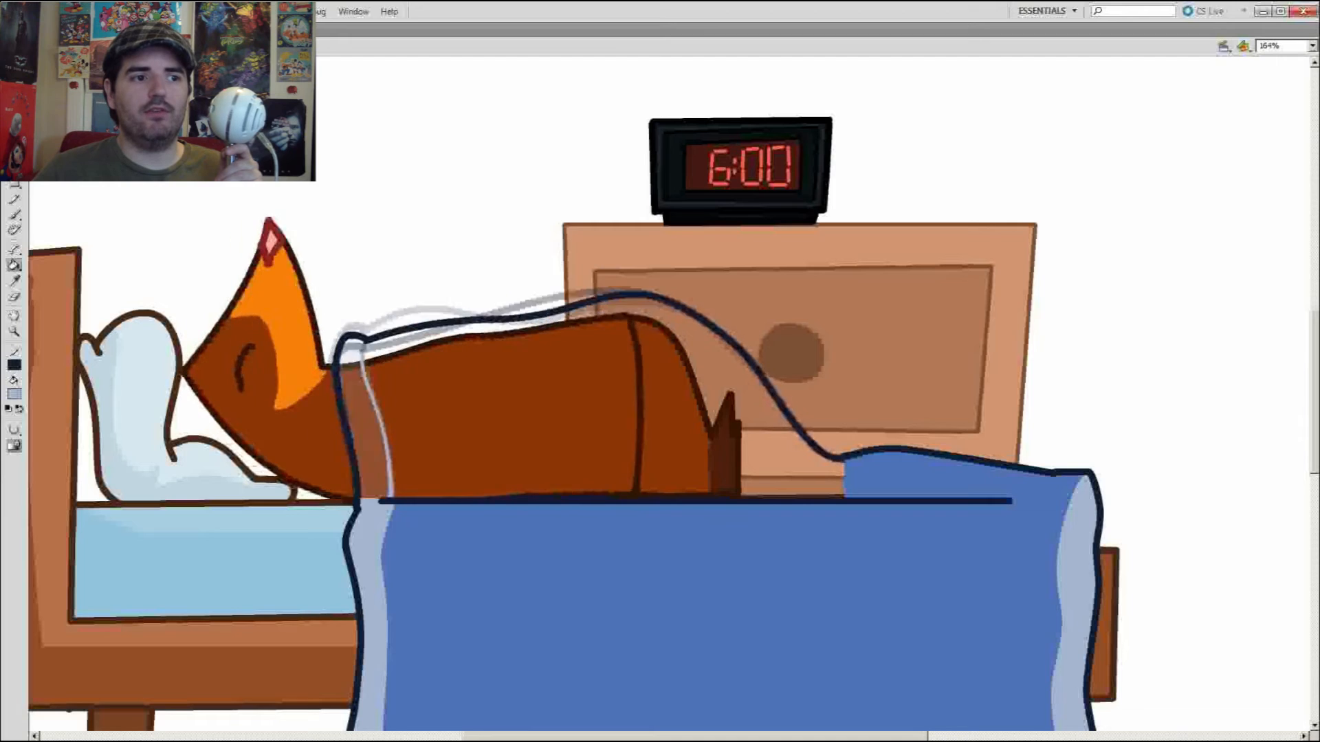
key("e")
key("period")
key("period")
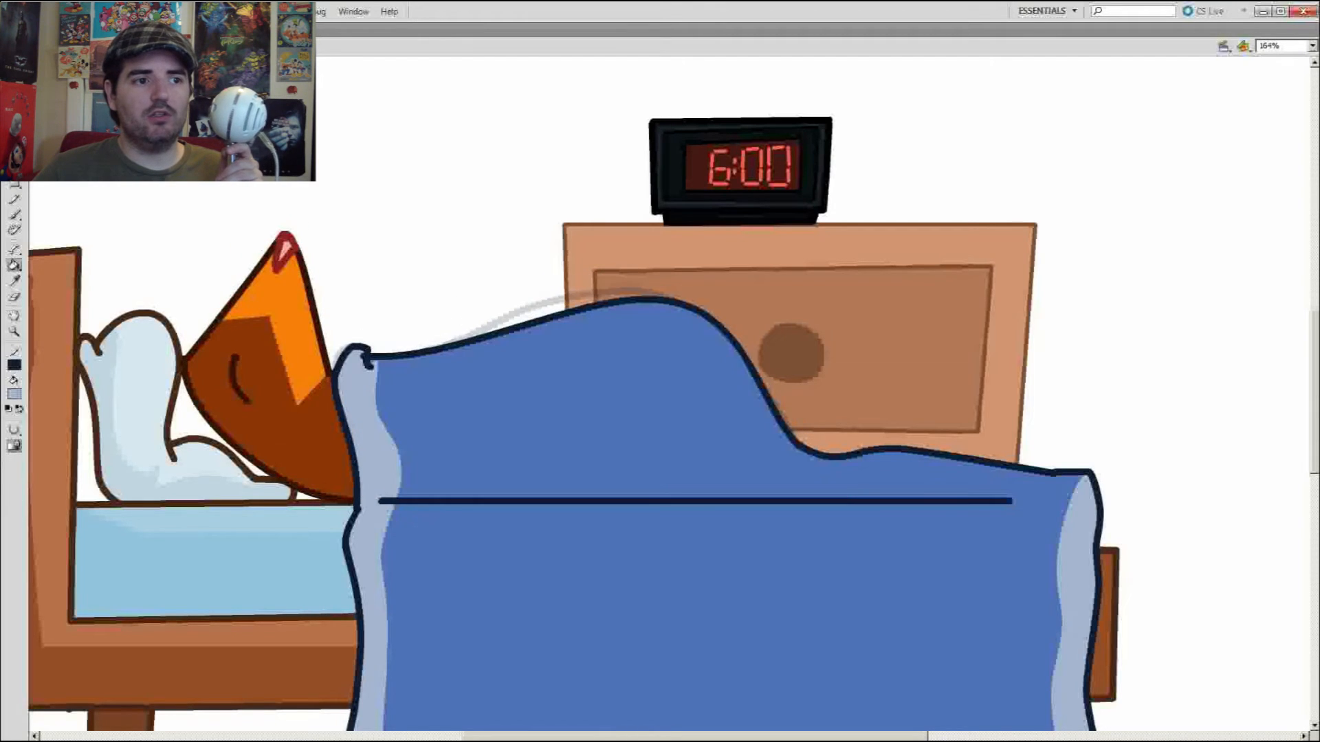
Step: Brush a blue closing line along the mattress beneath the blanket outline on the first frames of the breathing cycle
key("period")
key("b")
key("period")
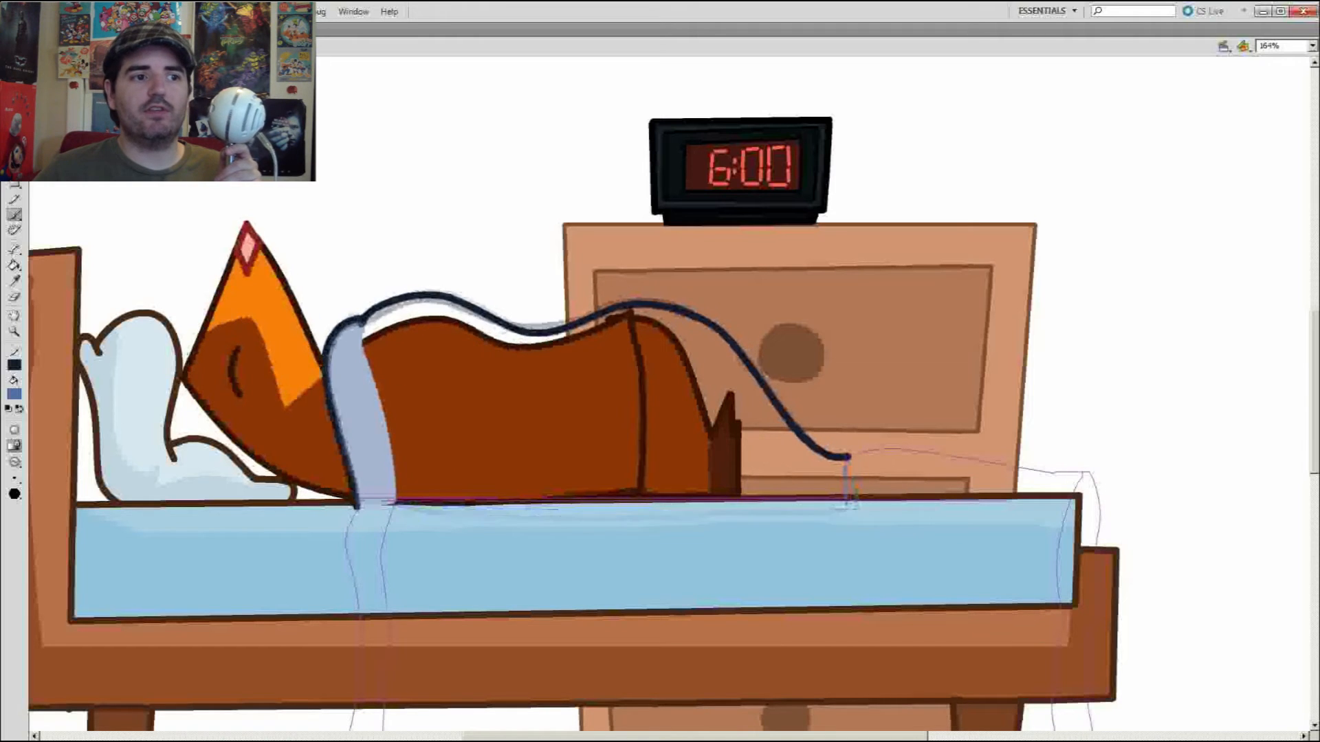
key("period")
mouse_move(395, 507)
left_mouse_down()
mouse_move(849, 505)
mouse_move(849, 460)
left_mouse_up()
key("period")
key("period")
key("period")
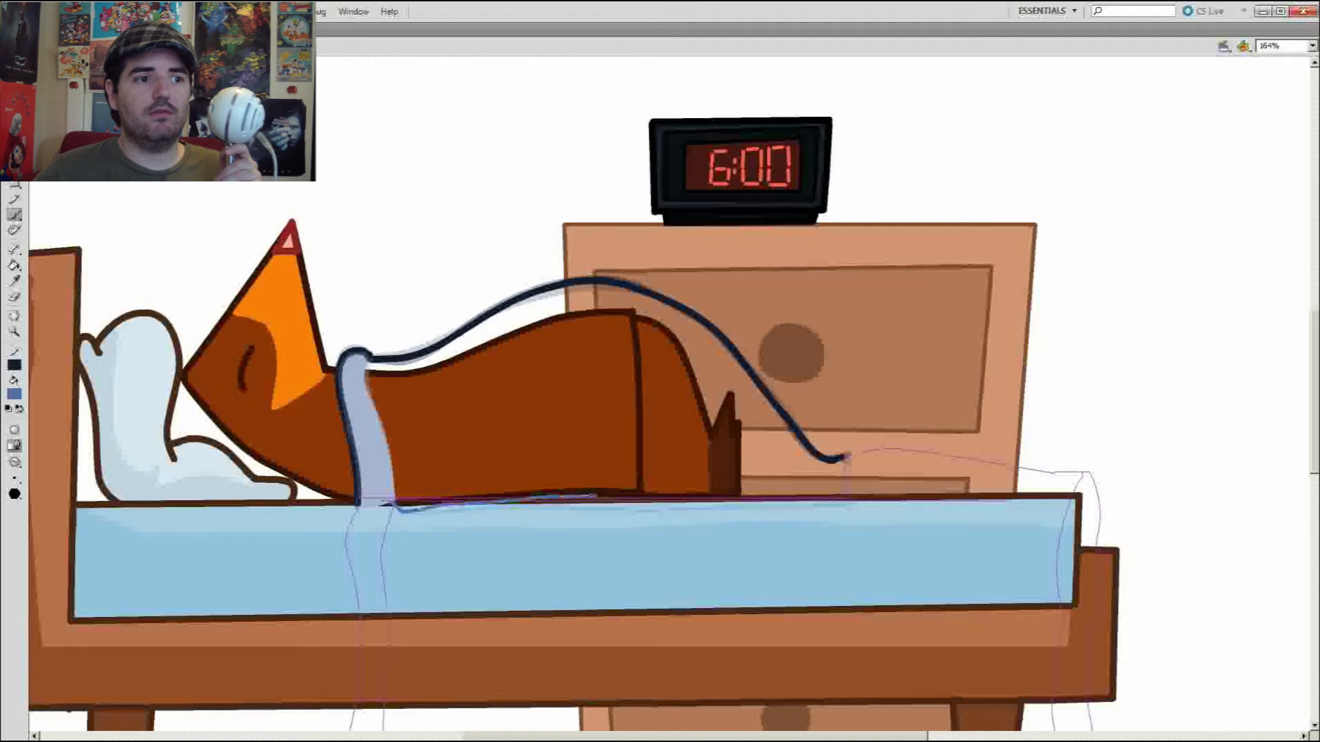
key("period")
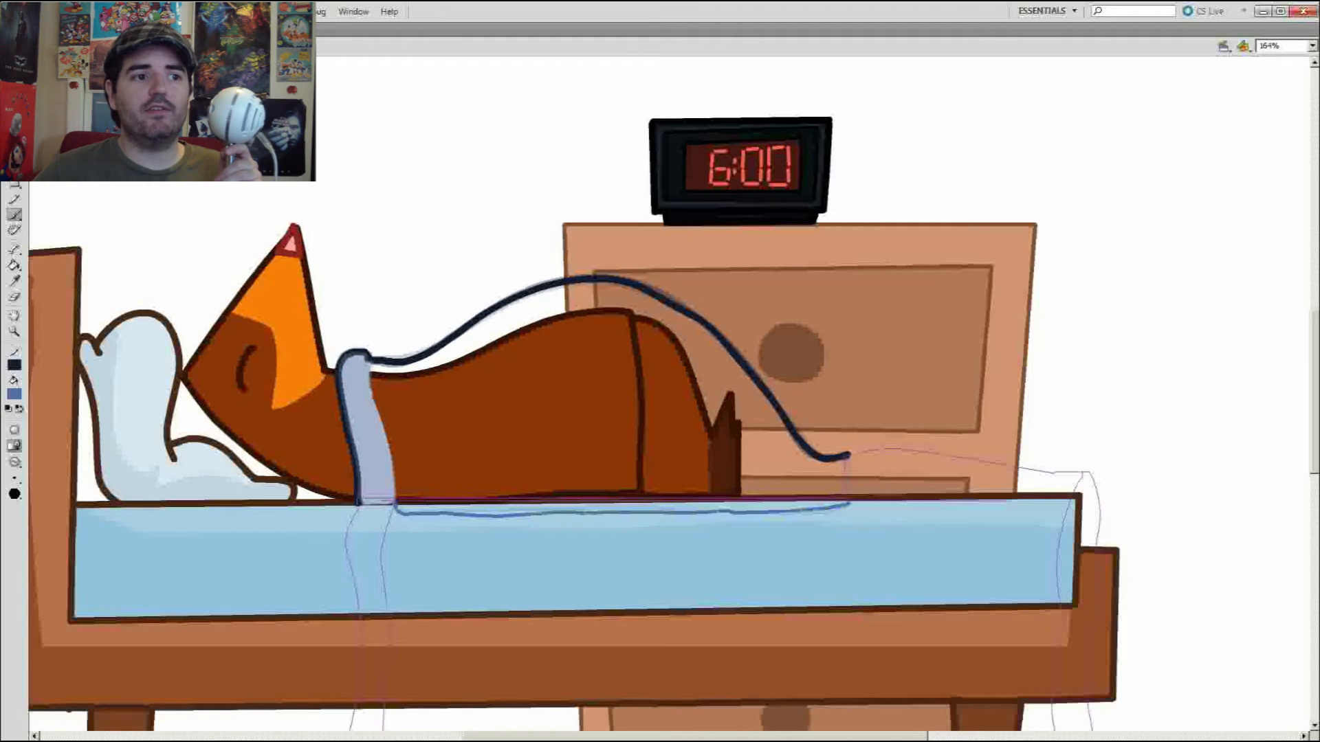
Step: Close the blanket shape at the foot end and along the mattress with blue lines on the remaining frames
left_click_drag(849, 503, 848, 459)
key("period")
left_click_drag(395, 507, 850, 459)
key("period")
key("period")
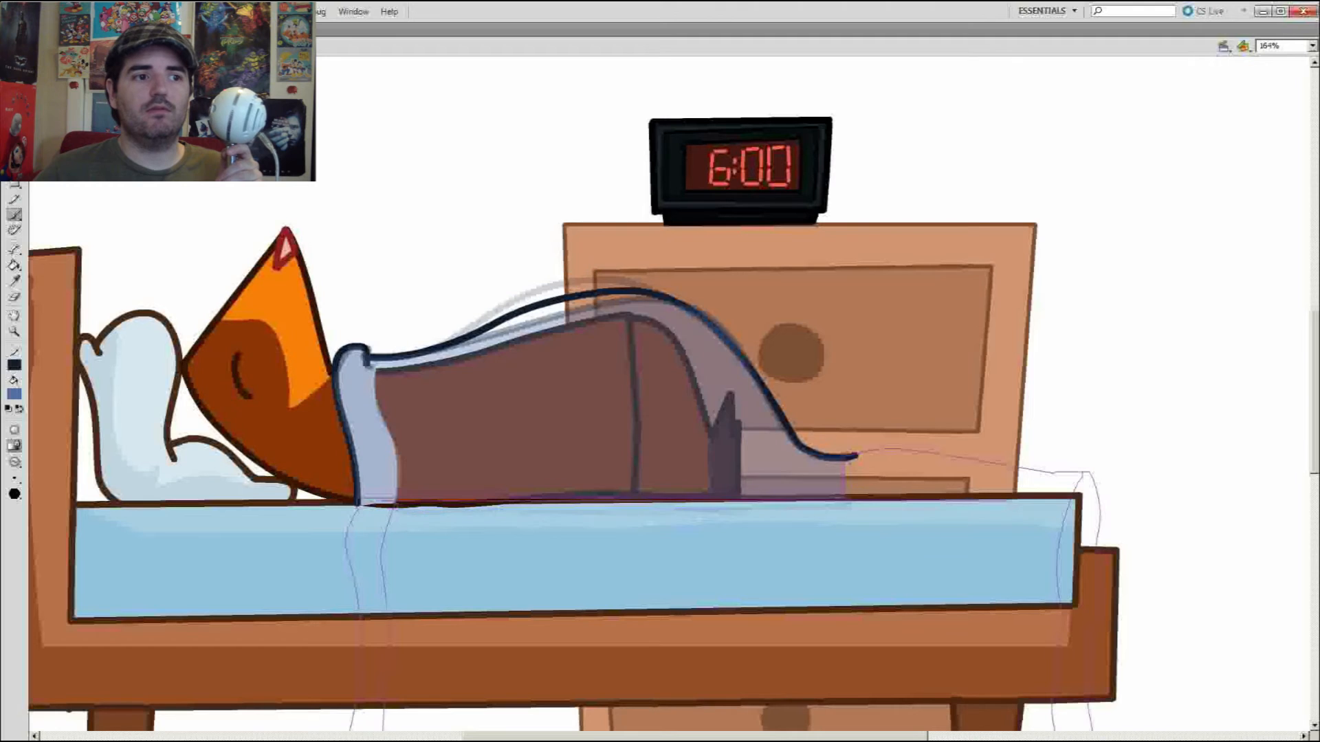
key("period")
key("period")
key("period")
key("period")
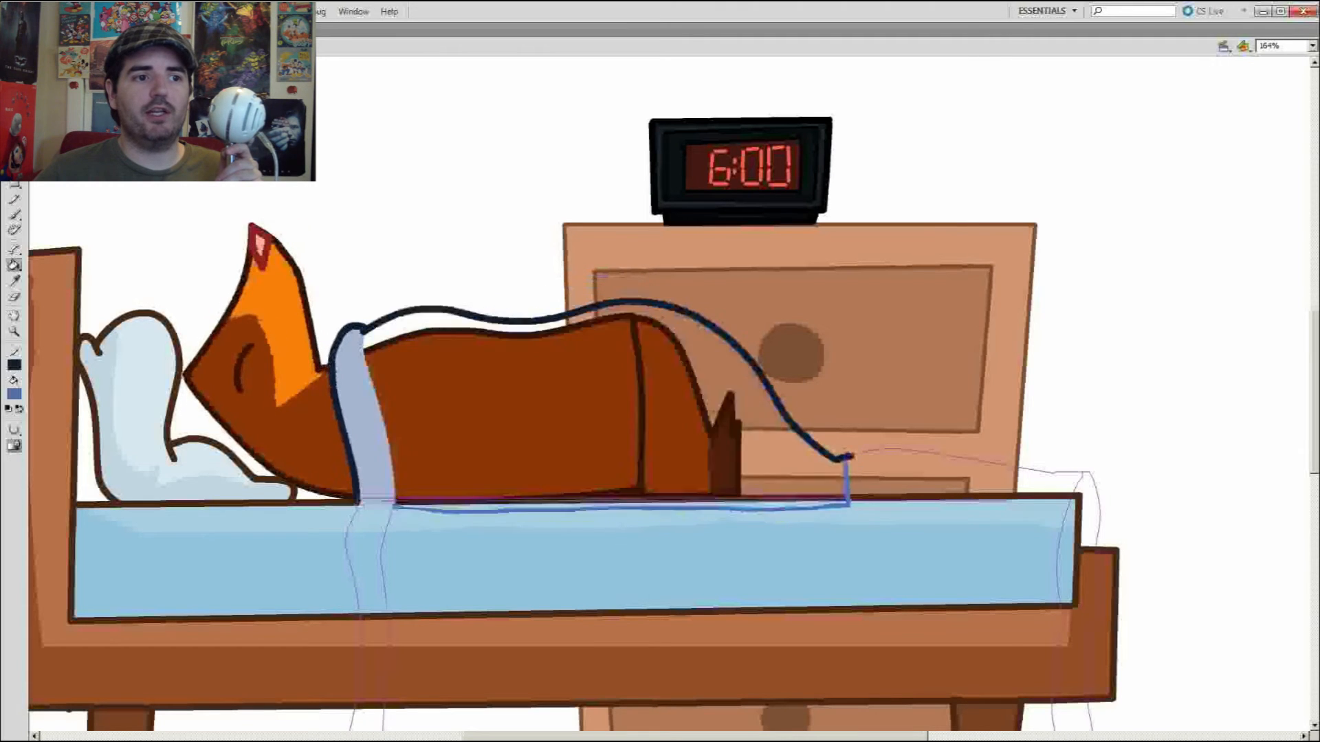
Step: Fill the closed blanket shapes with blue and step through the frames of the breathing cycle to check them
key("period")
key("period")
key("period")
key("z")
left_click(629, 418, "alt")
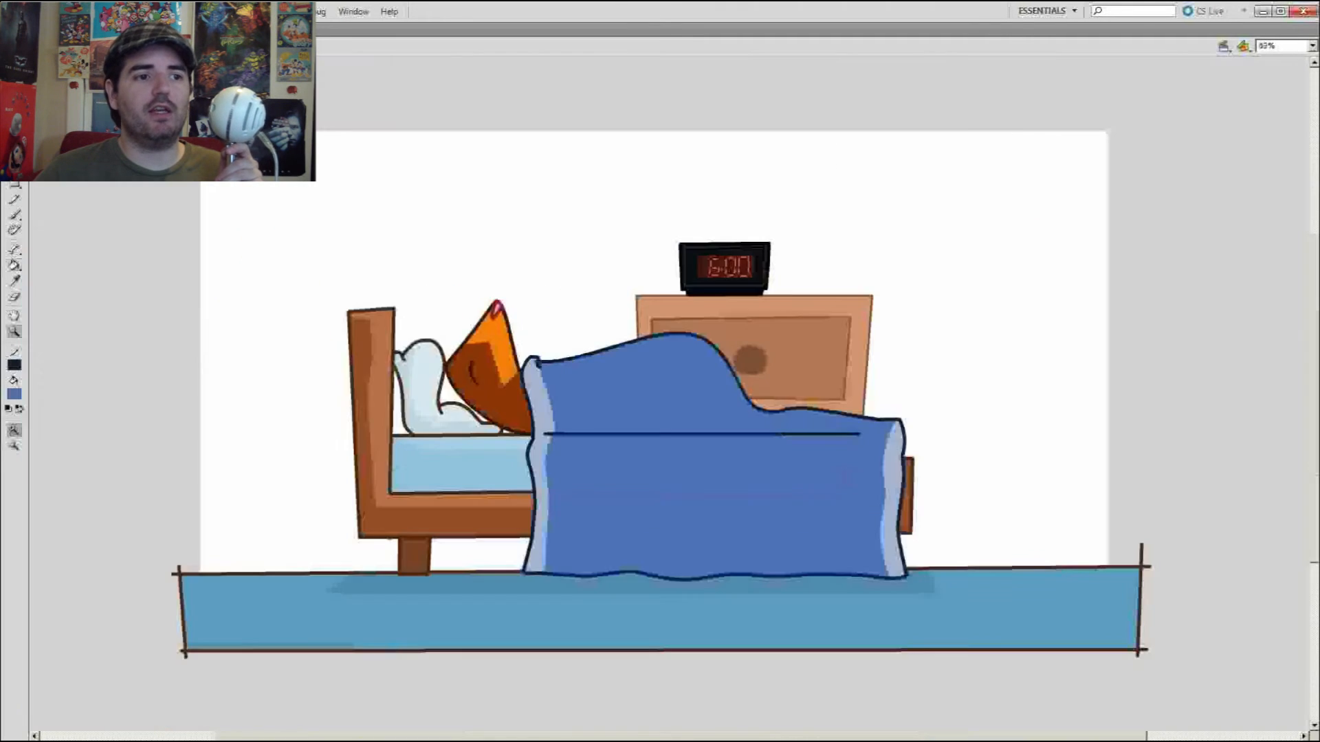
key("period")
key("period")
key("period")
key("comma")
key("period")
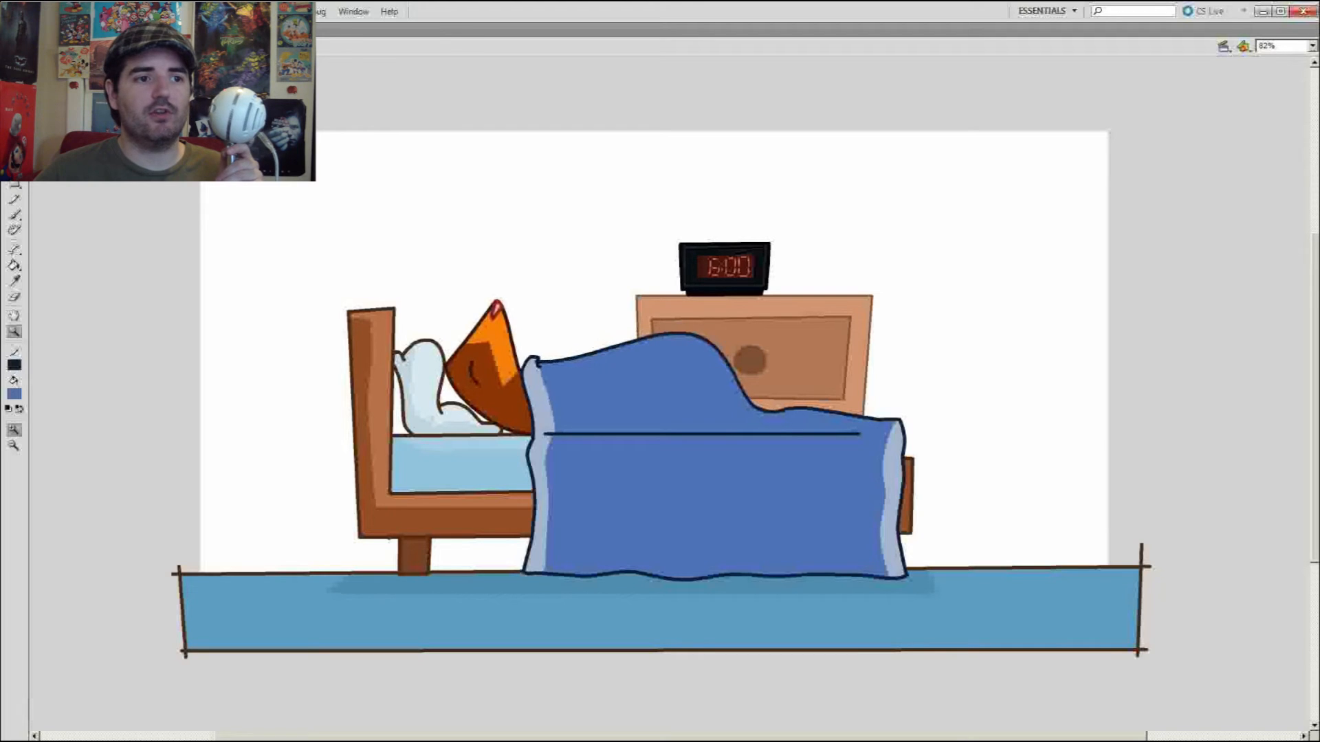
key("period")
key("comma")
Step: Convert the blanket drawing over the body into a symbol named "blanket" and open it for editing
key("v")
key("ctrl+a")
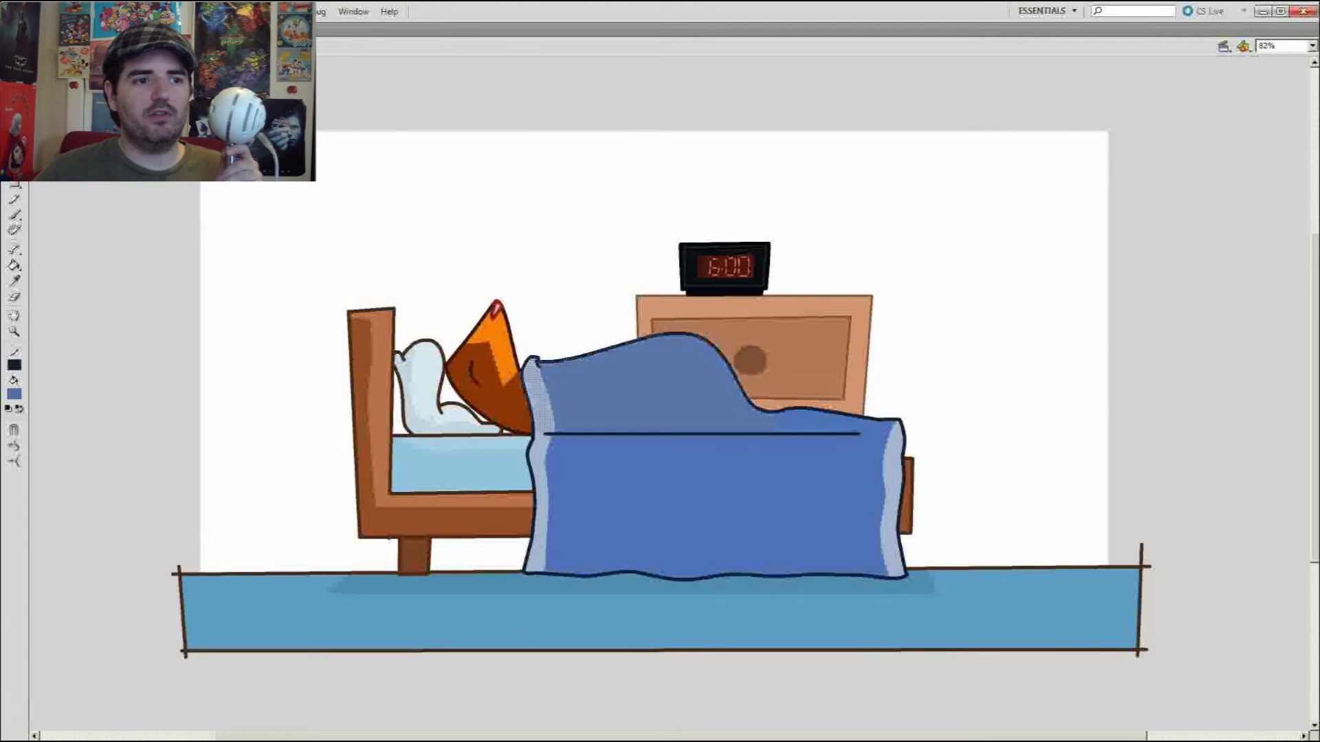
key("F8")
type("blanket")
key("Return")
double_click(651, 399)
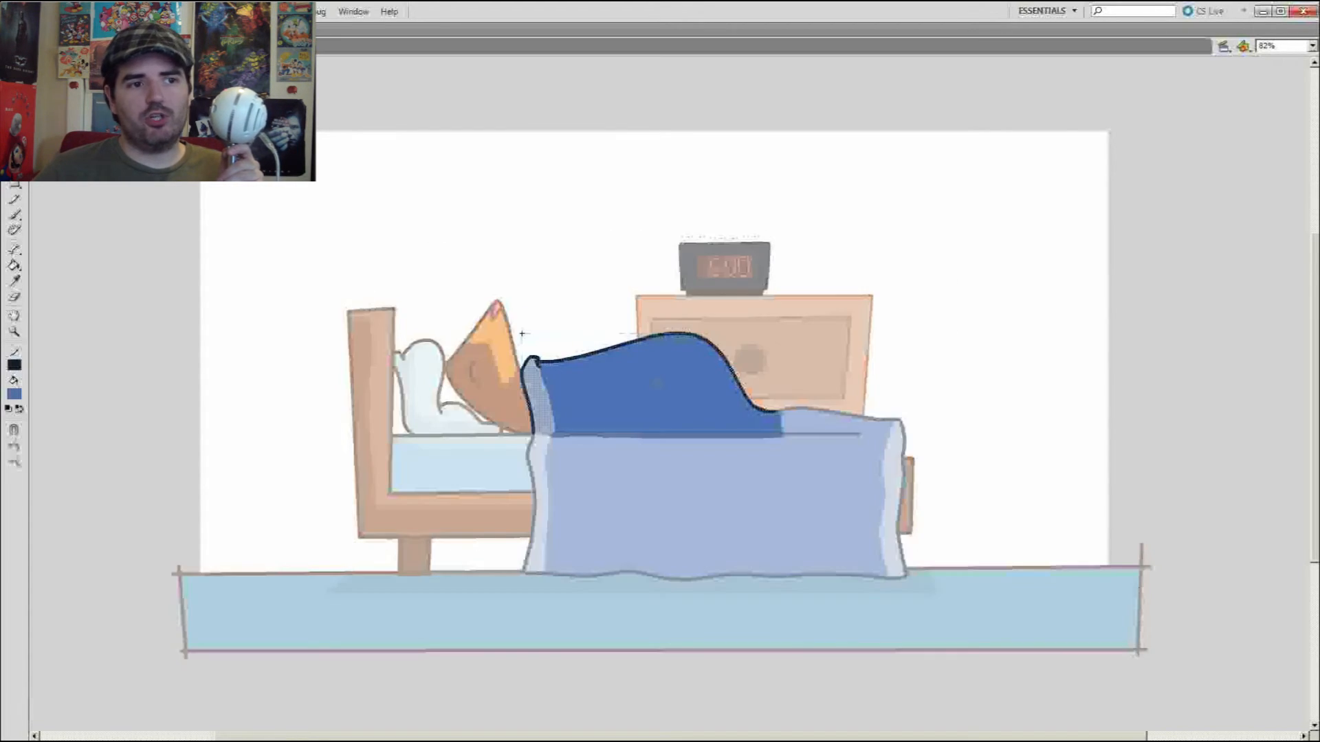
Step: Fill the gaps in the blanket's folded edge with light blue on the symbol's frames and return to the main scene
left_click_drag(652, 405, 519, 352)
key("z")
left_click(520, 364)
key("k")
left_click(447, 350)
key("z")
left_click(473, 320)
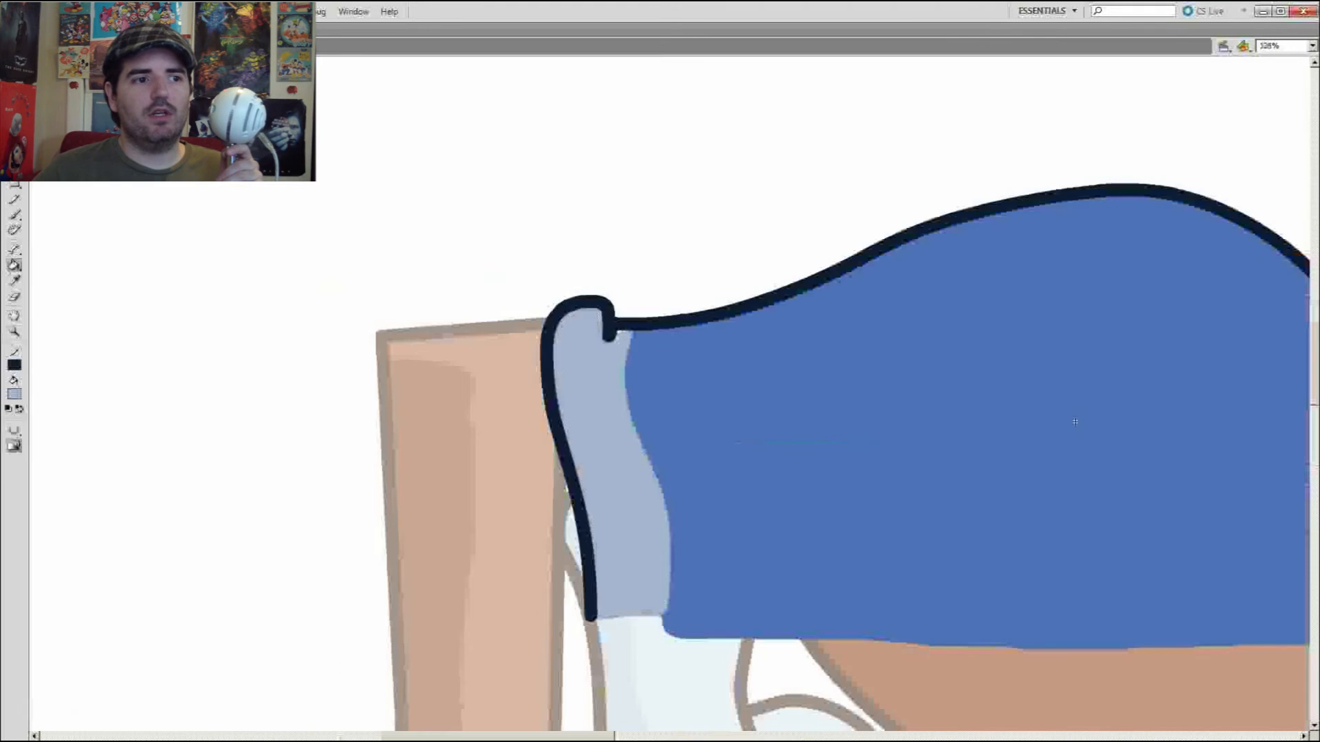
key("period")
key("period")
key("ctrl+e")
key("ctrl+minus")
key("ctrl+minus")
left_click_drag(687, 468, 708, 504)
key("z")
left_click(815, 489)
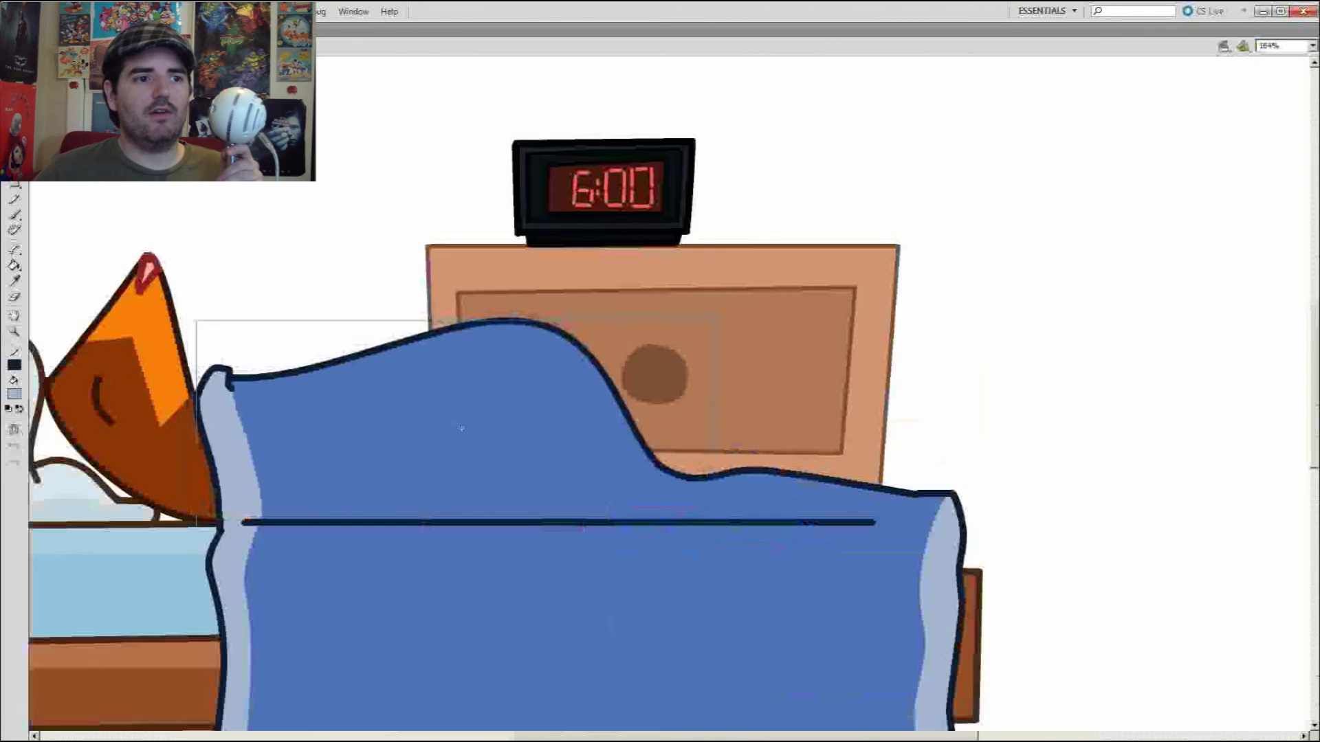
key("ctrl+b")
left_click_drag(505, 320, 485, 313)
left_click(798, 382, "alt")
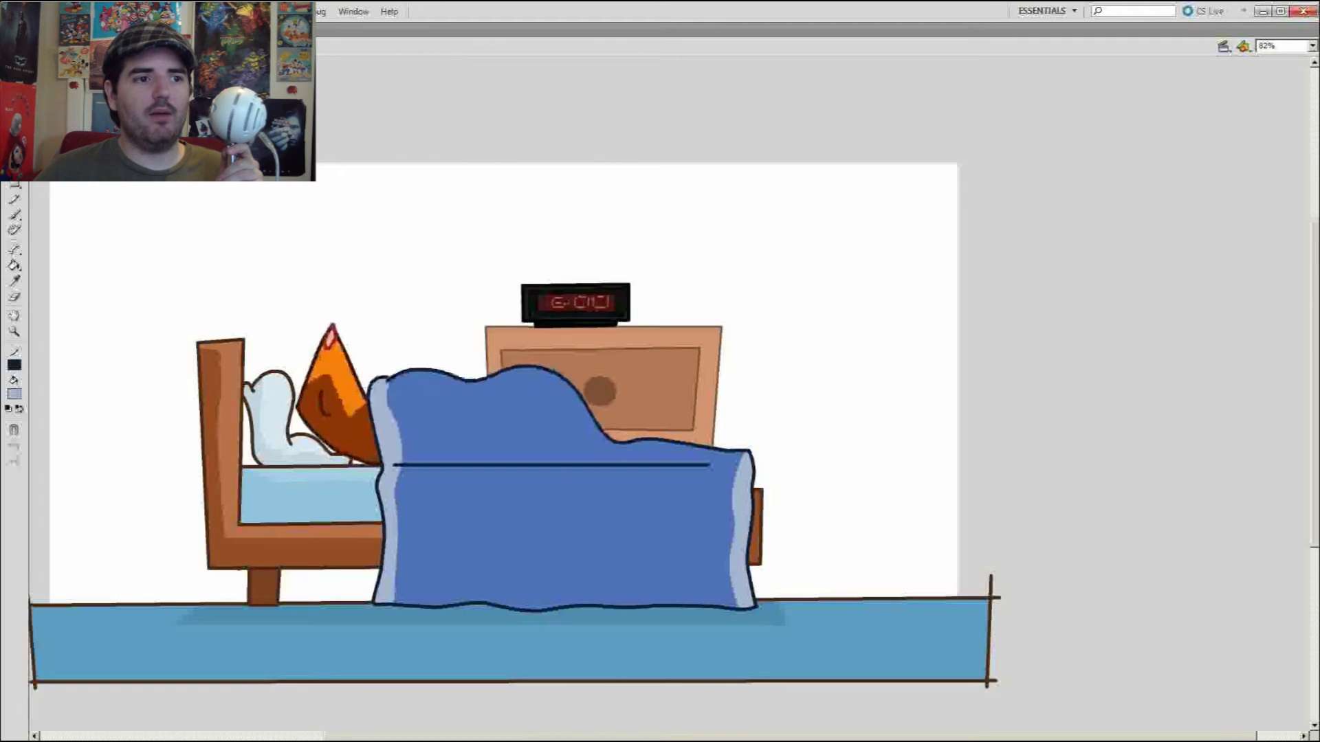
Step: Delete the stray piece near the folded corner inside the blanket symbol, return to the main scene and play the animation
double_click(504, 412)
key("z")
left_click(371, 389)
left_click(371, 389)
left_click(371, 389)
key("v")
left_click(605, 420)
key("Delete")
key("ctrl+e")
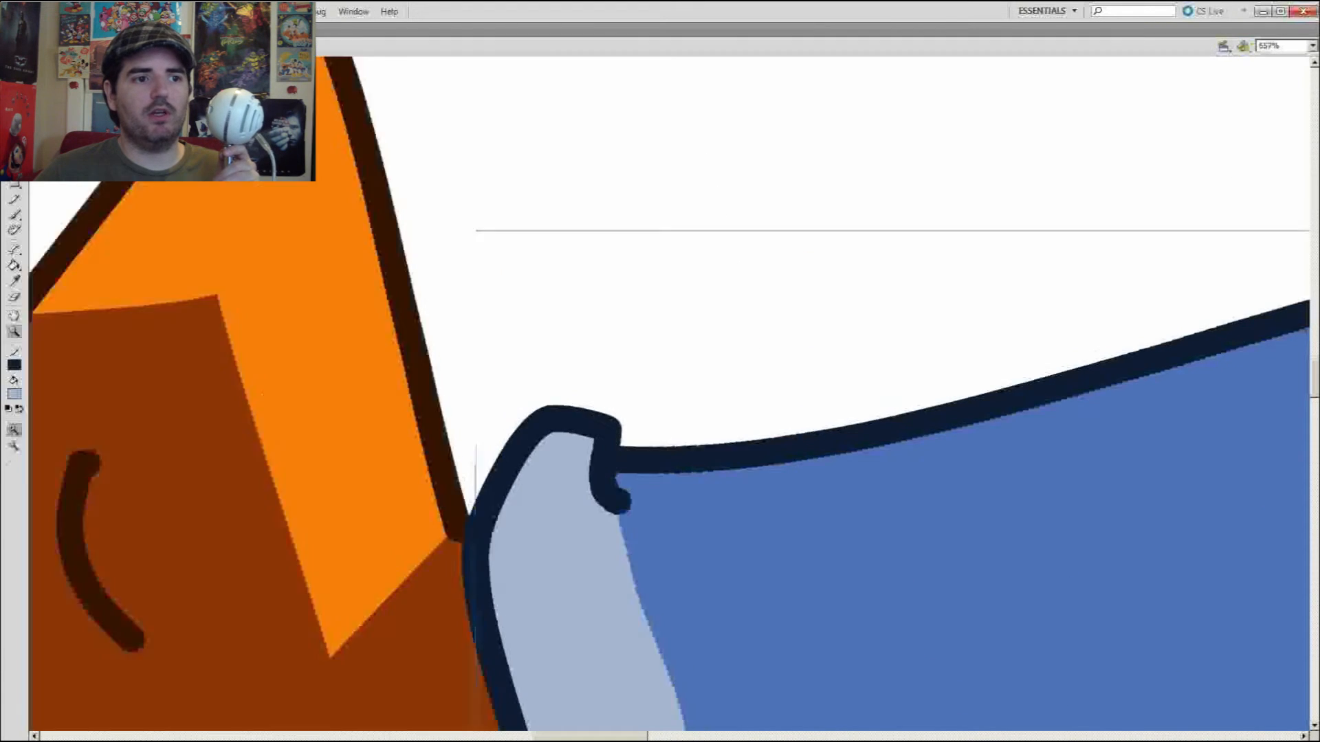
key("ctrl+3")
key("Return")
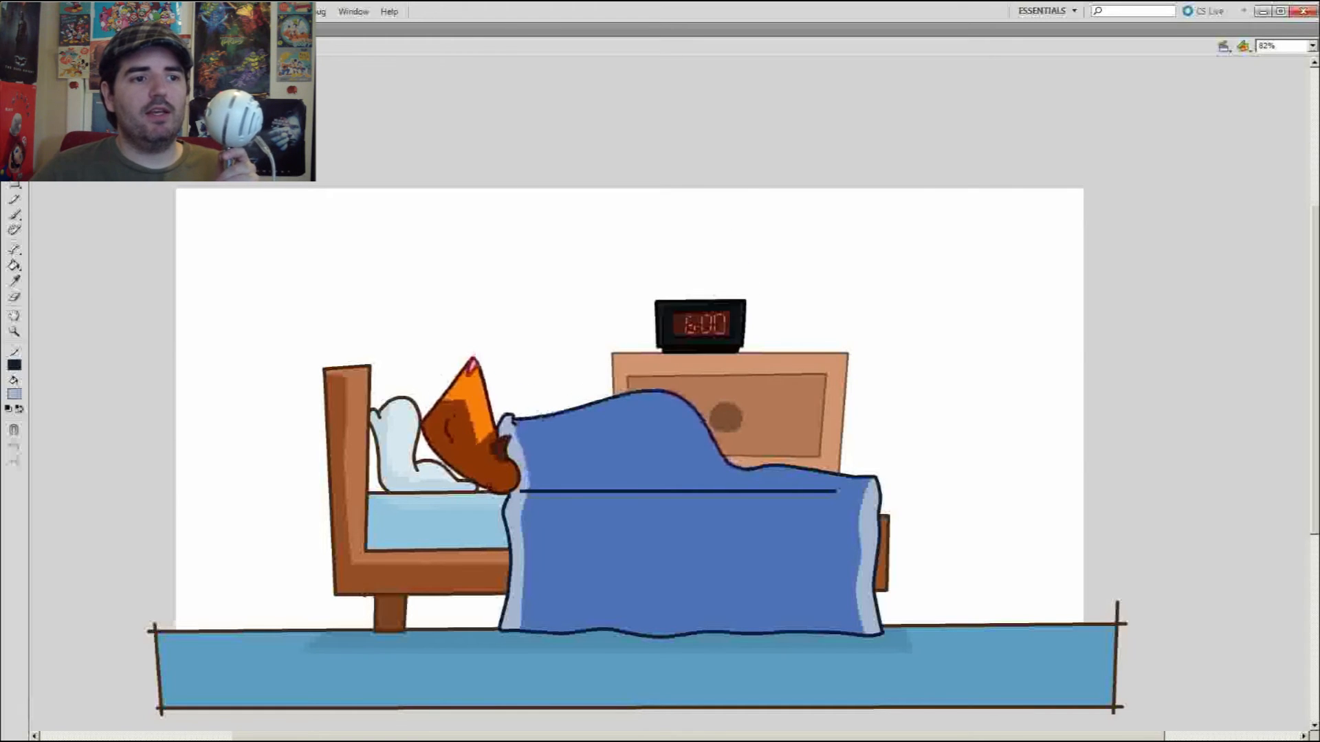
Step: Draw the character's brown arm with a dark paw resting over the blanket's folded edge, using colours sampled from the character
key("z")
left_click(537, 479)
key("i")
left_click(631, 385)
key("v")
key("y")
mouse_move(599, 386)
left_mouse_down()
mouse_move(367, 413)
mouse_move(673, 408)
left_mouse_up()
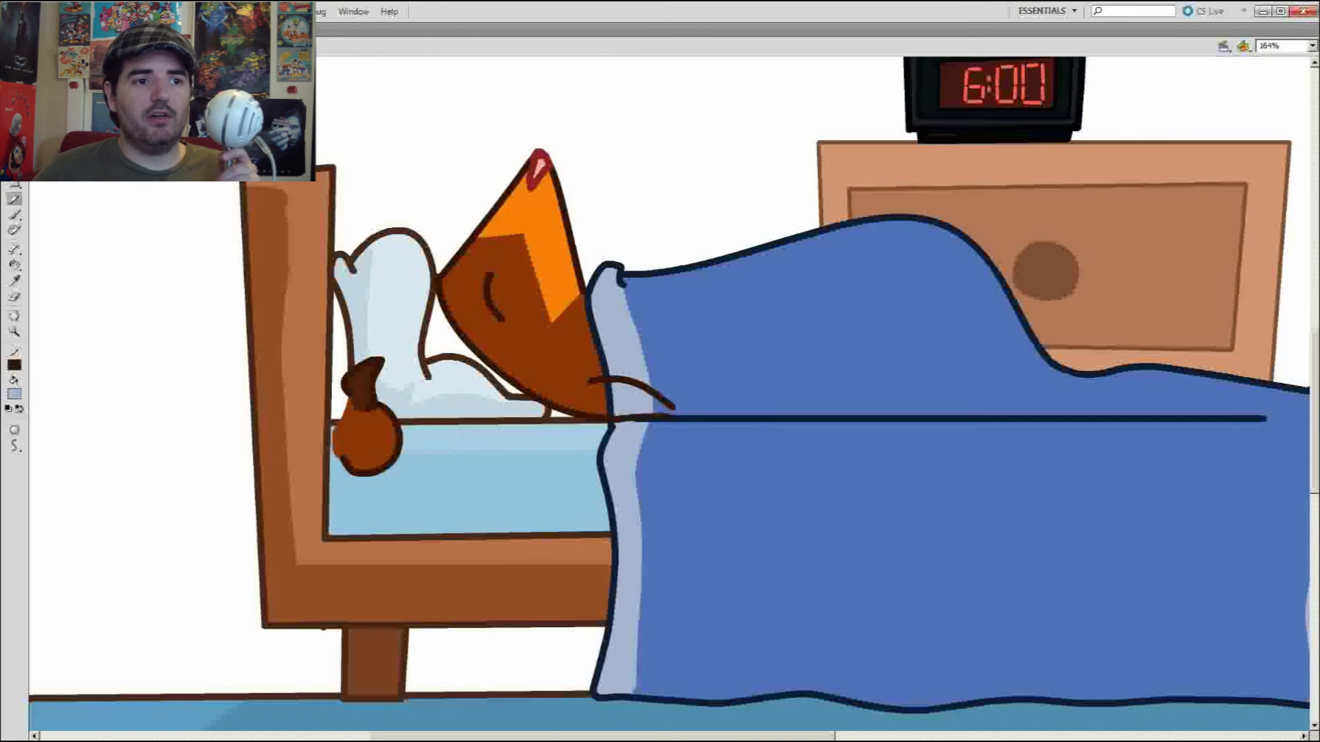
key("b")
key("z")
left_click(728, 433, "alt")
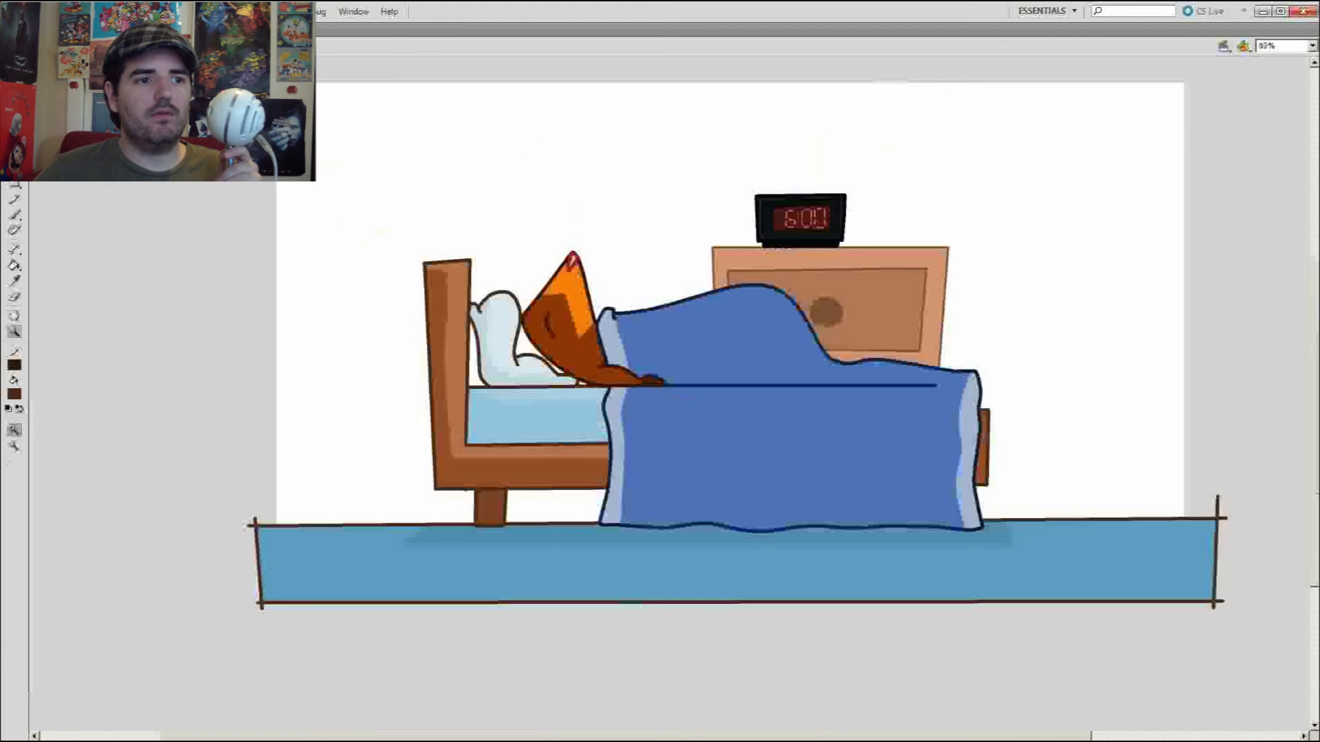
Step: Inspect the arm over the blanket up close and play the animation
key("period")
key("z")
left_click(661, 373)
left_click(662, 373)
key("v")
key("z")
left_click(629, 496, "alt")
key("Return")
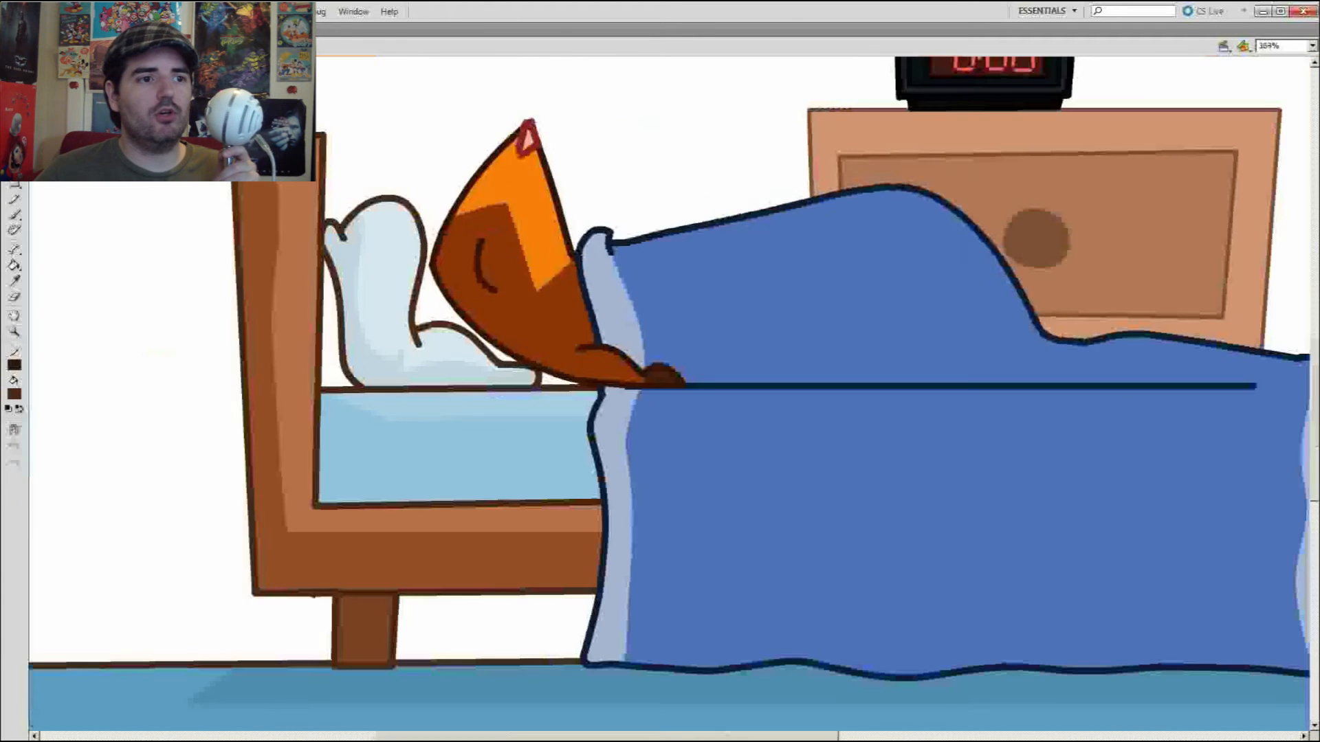
Step: Draw a brown ear hanging from the back of the sleeping character's head and select it for free transform
left_click(831, 422, "alt")
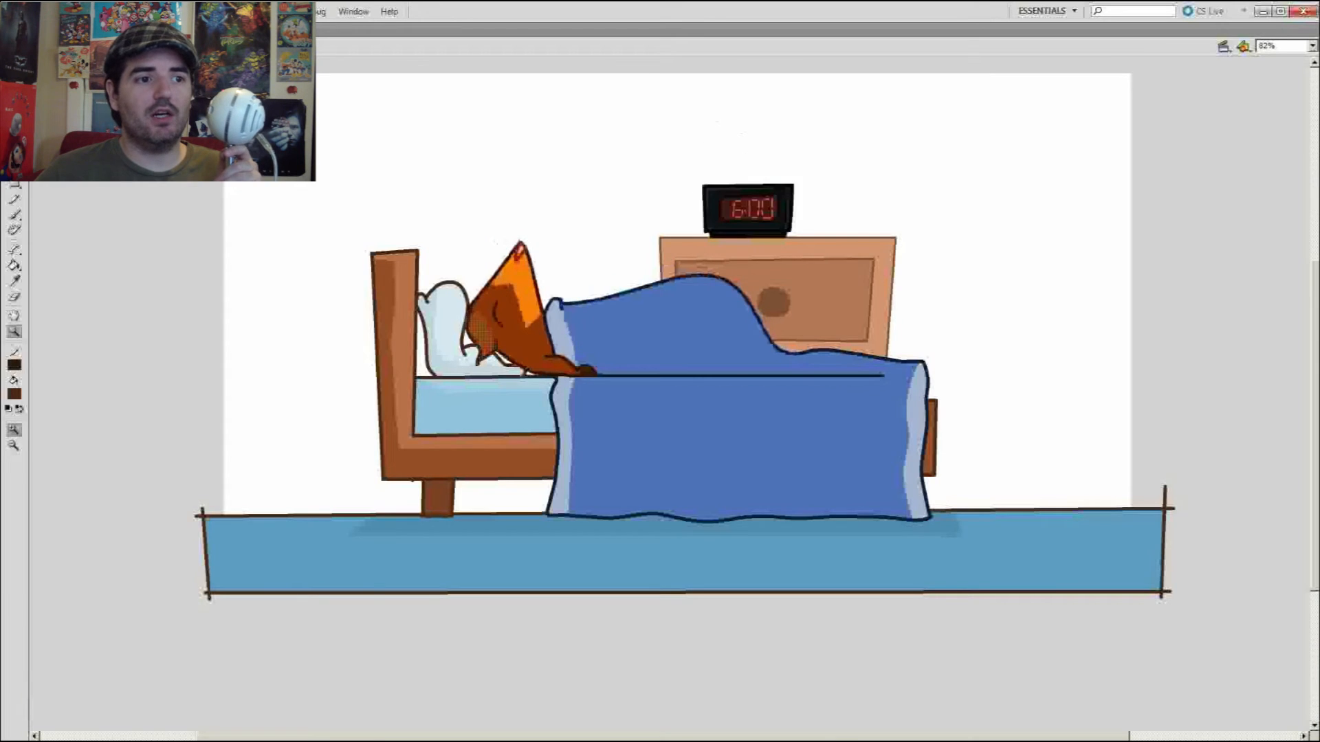
left_click(588, 338)
key("v")
key("Return")
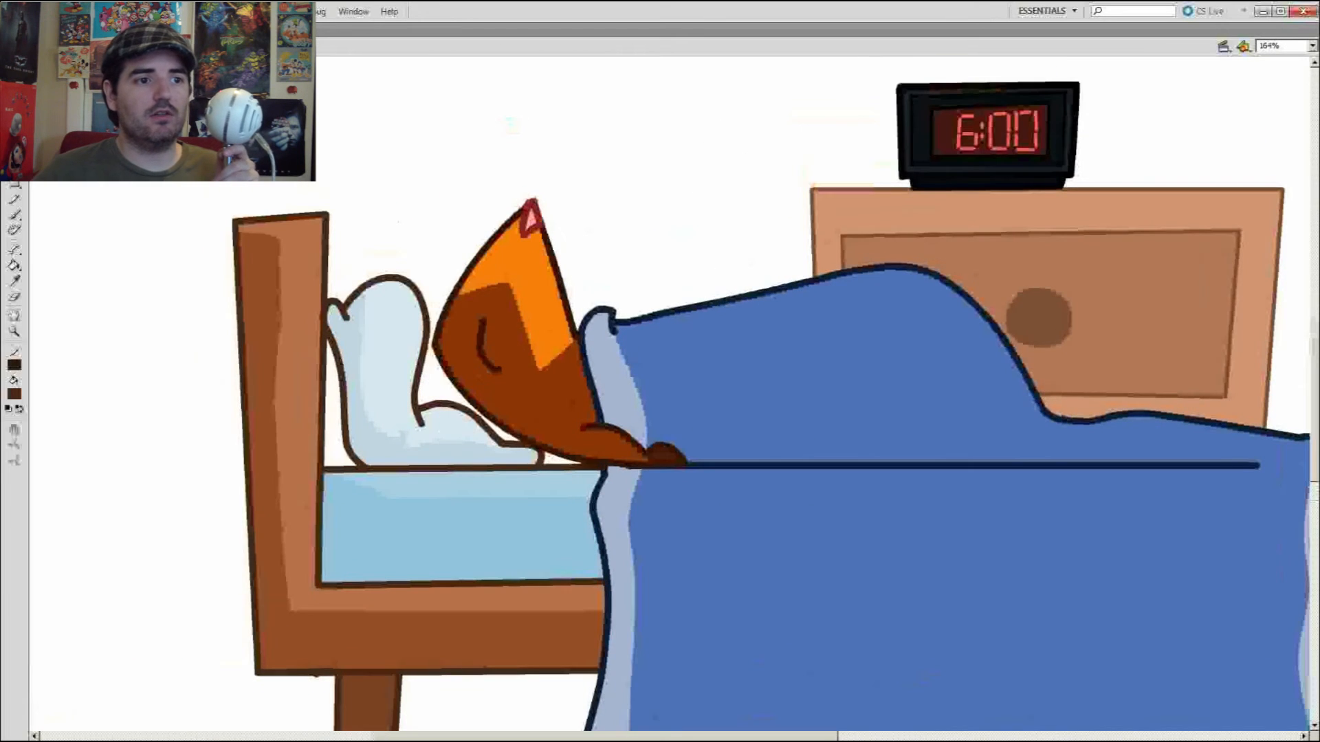
key("y")
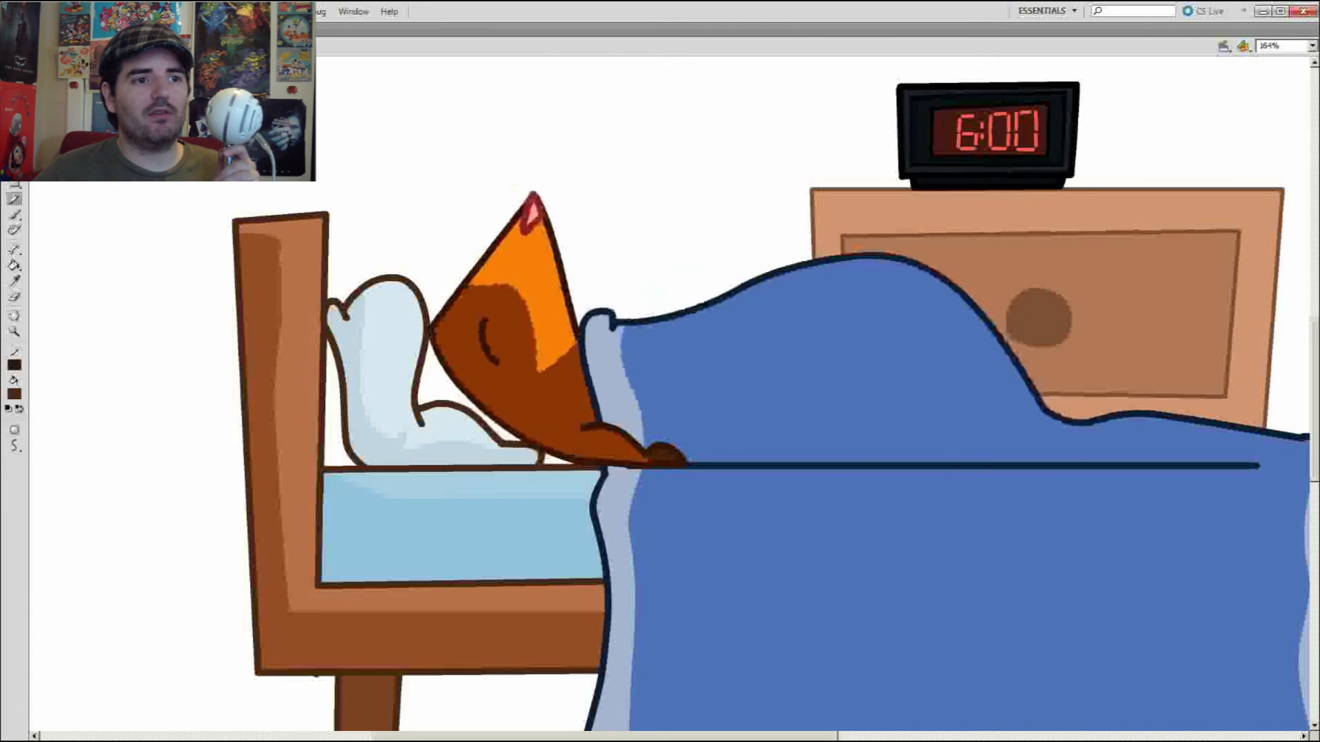
key("z")
left_click(645, 368, "alt")
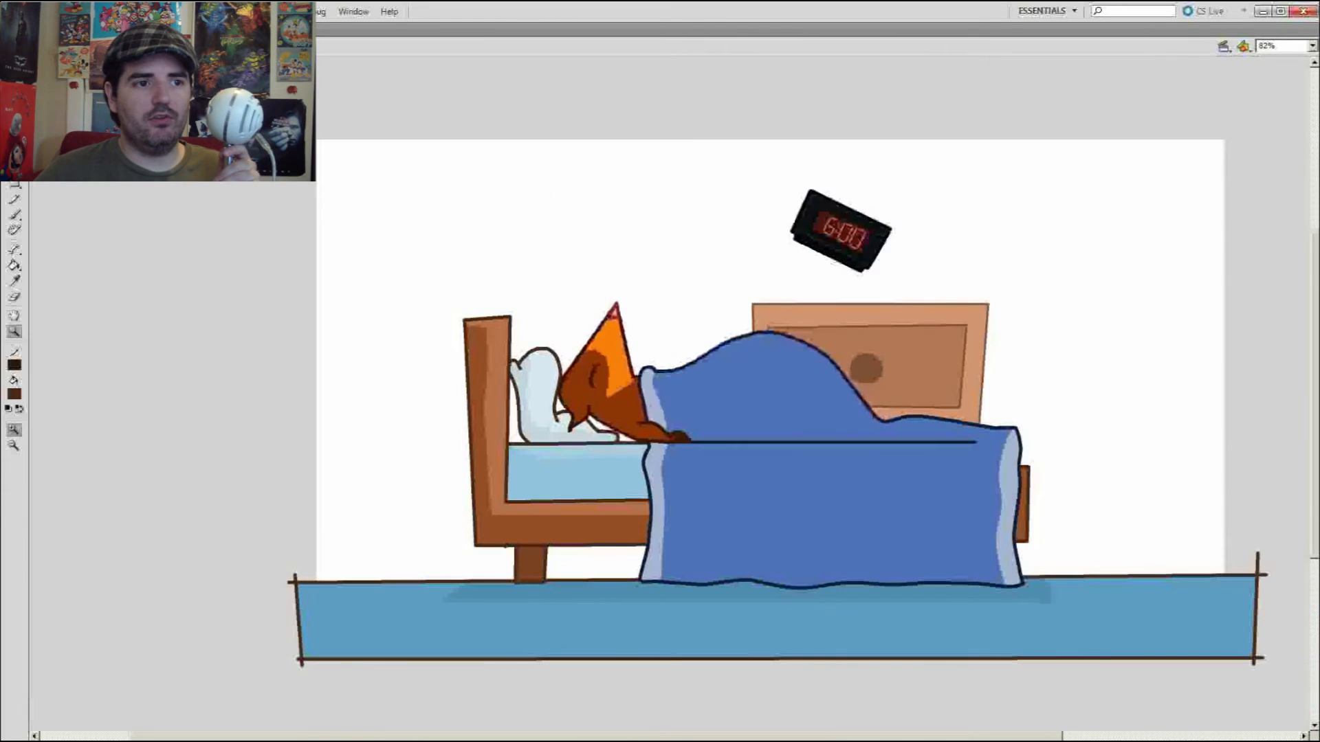
left_click(635, 444)
key("q")
left_click(548, 310)
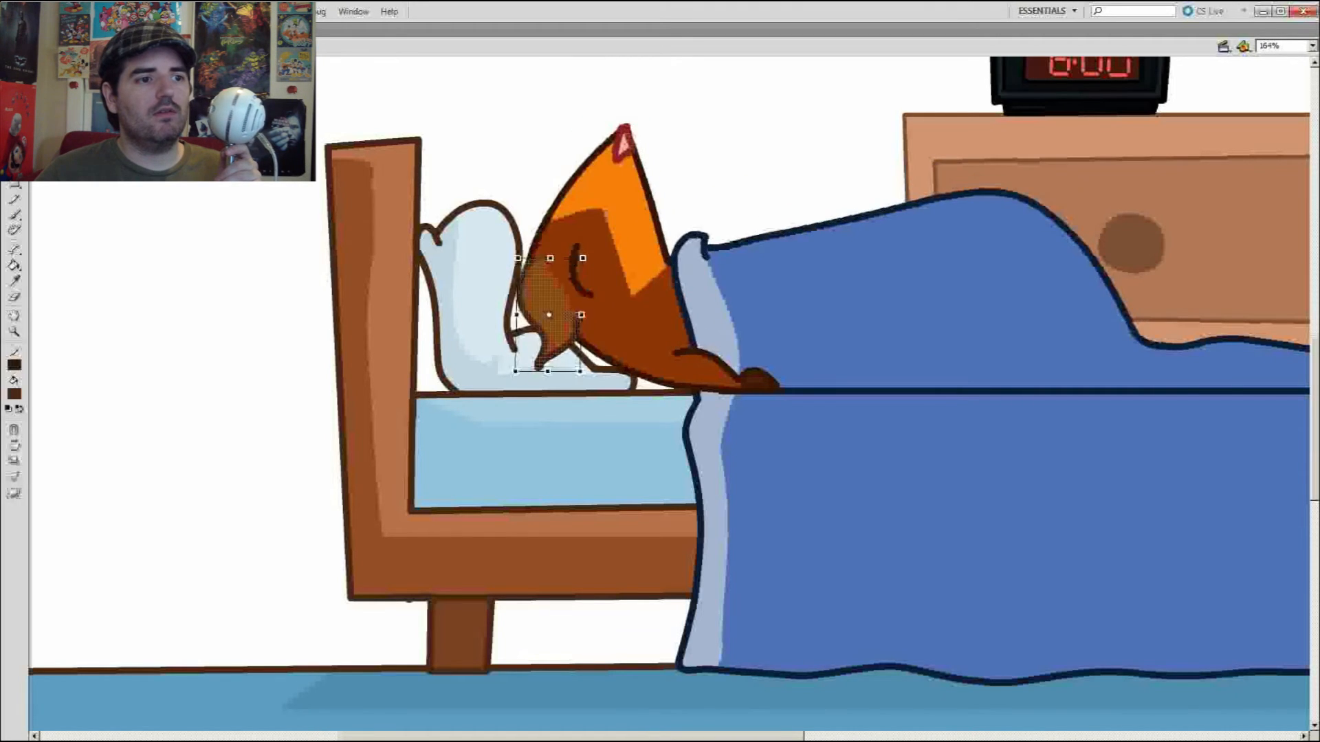
Step: Convert the ear into a symbol
key("z")
key("ctrl+minus")
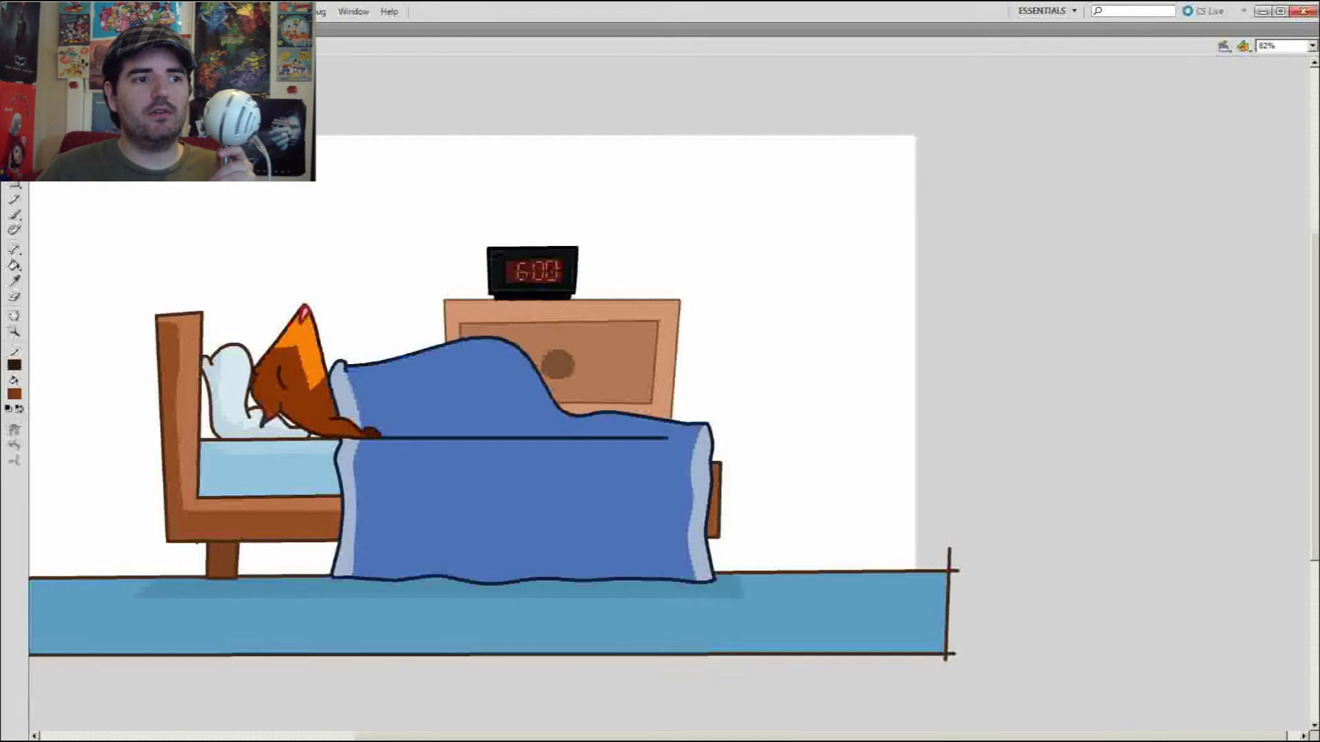
key("F8")
key("Return")
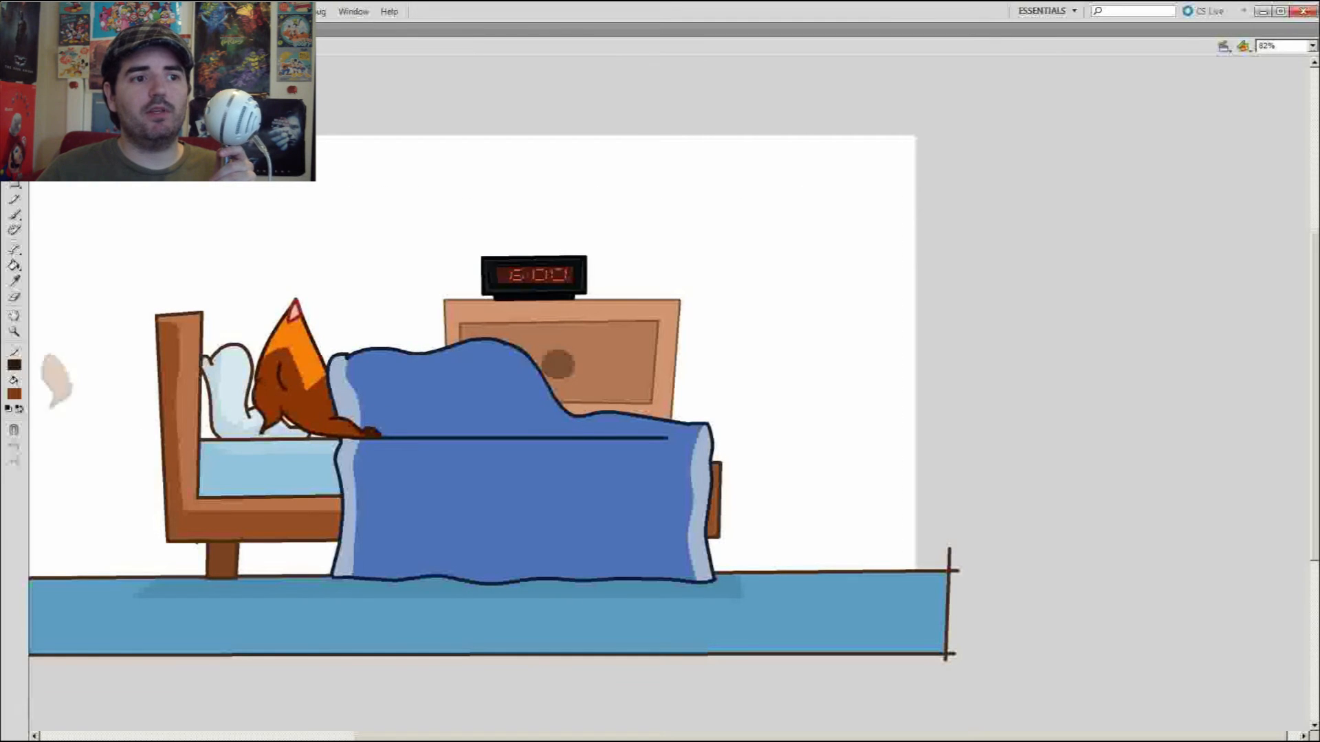
Step: Open the ear and body symbols in turn to examine how they are built, and play the animation in the main scene
left_click(338, 413, "ctrl")
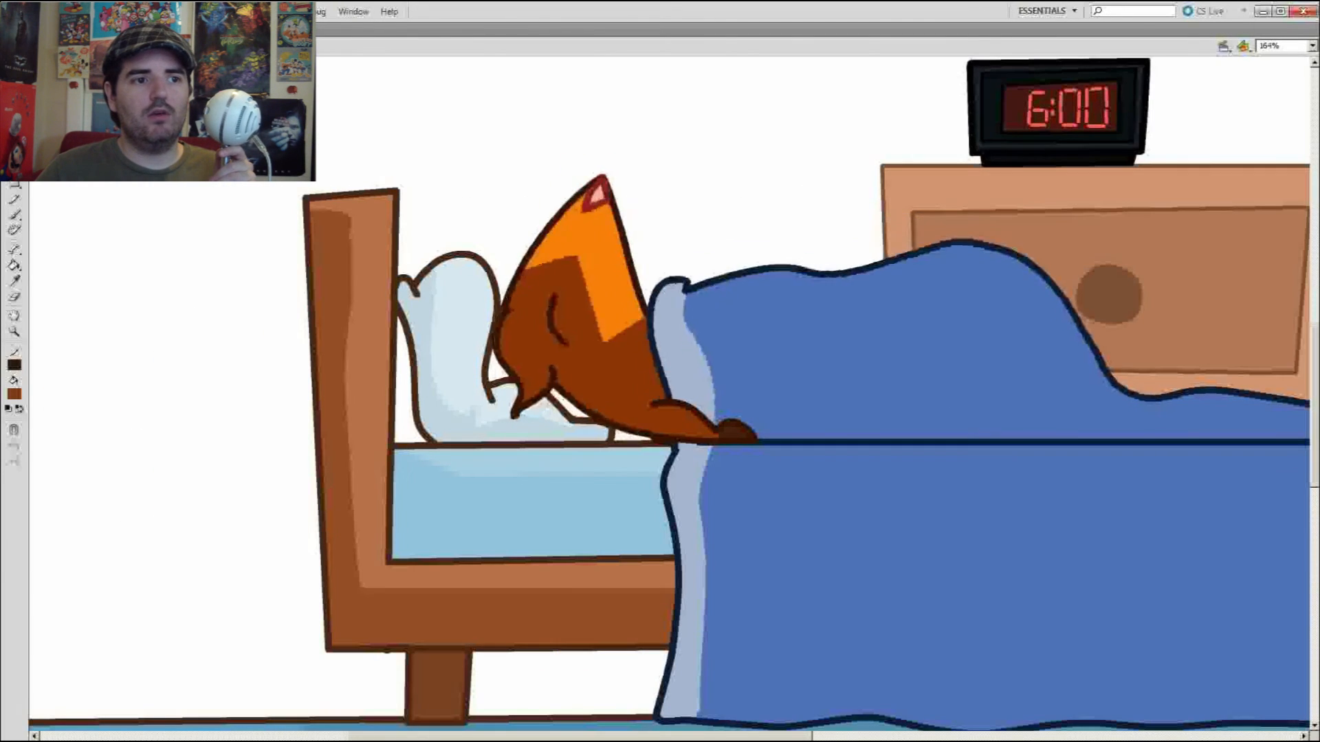
double_click(525, 357)
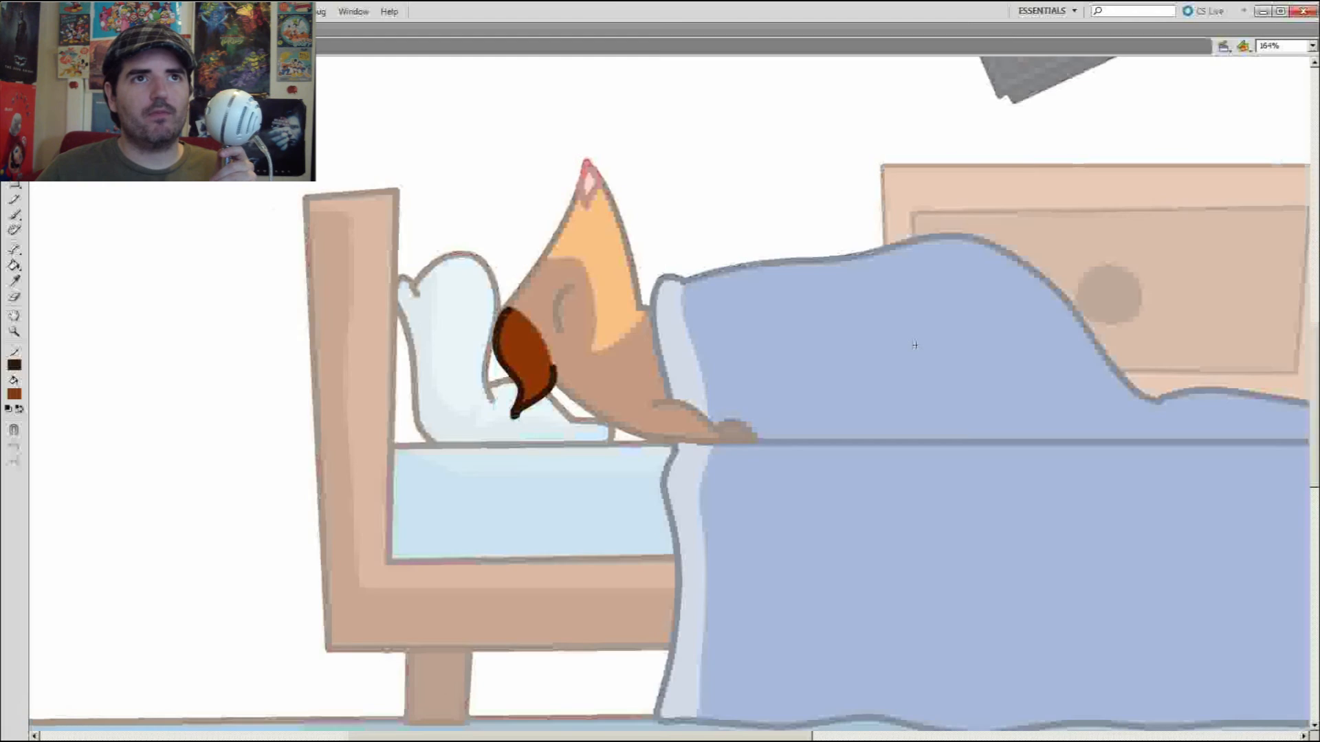
double_click(454, 337)
double_click(618, 378)
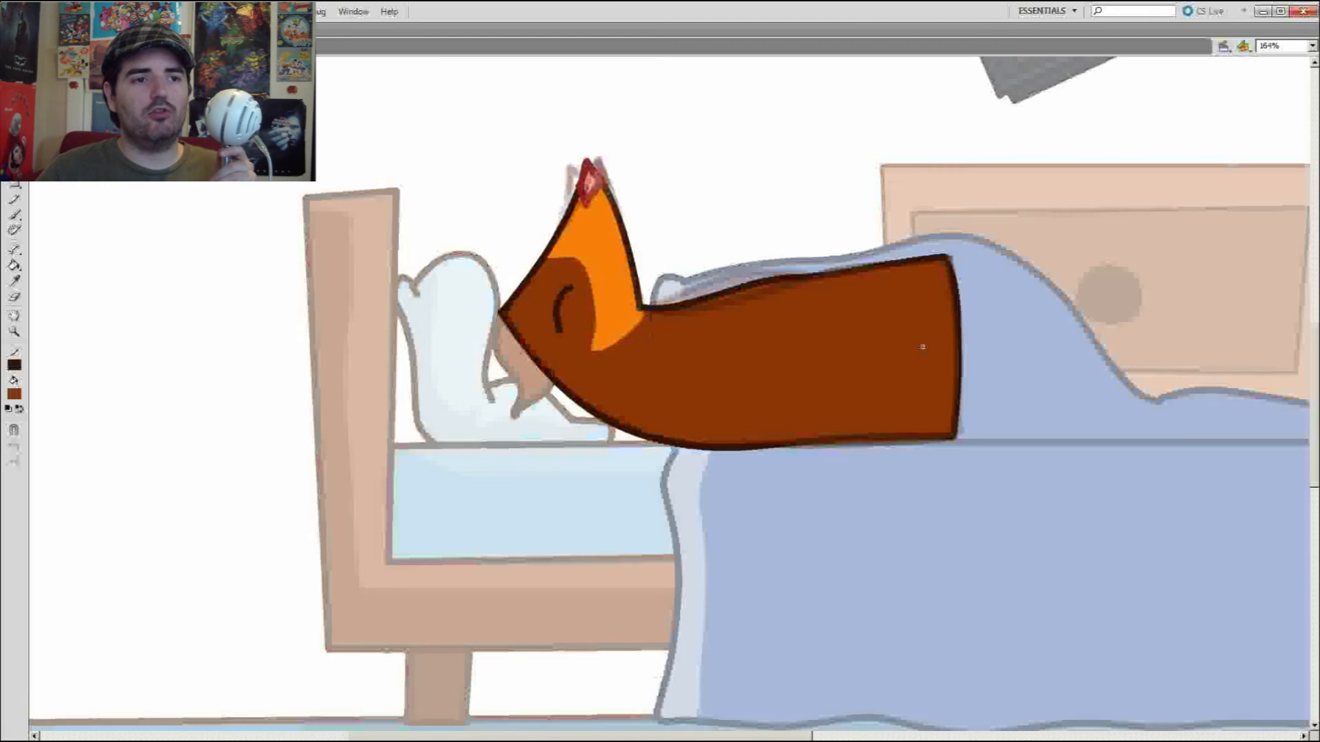
double_click(454, 344)
left_click_drag(526, 357, 530, 356)
double_click(529, 356)
left_click(532, 344)
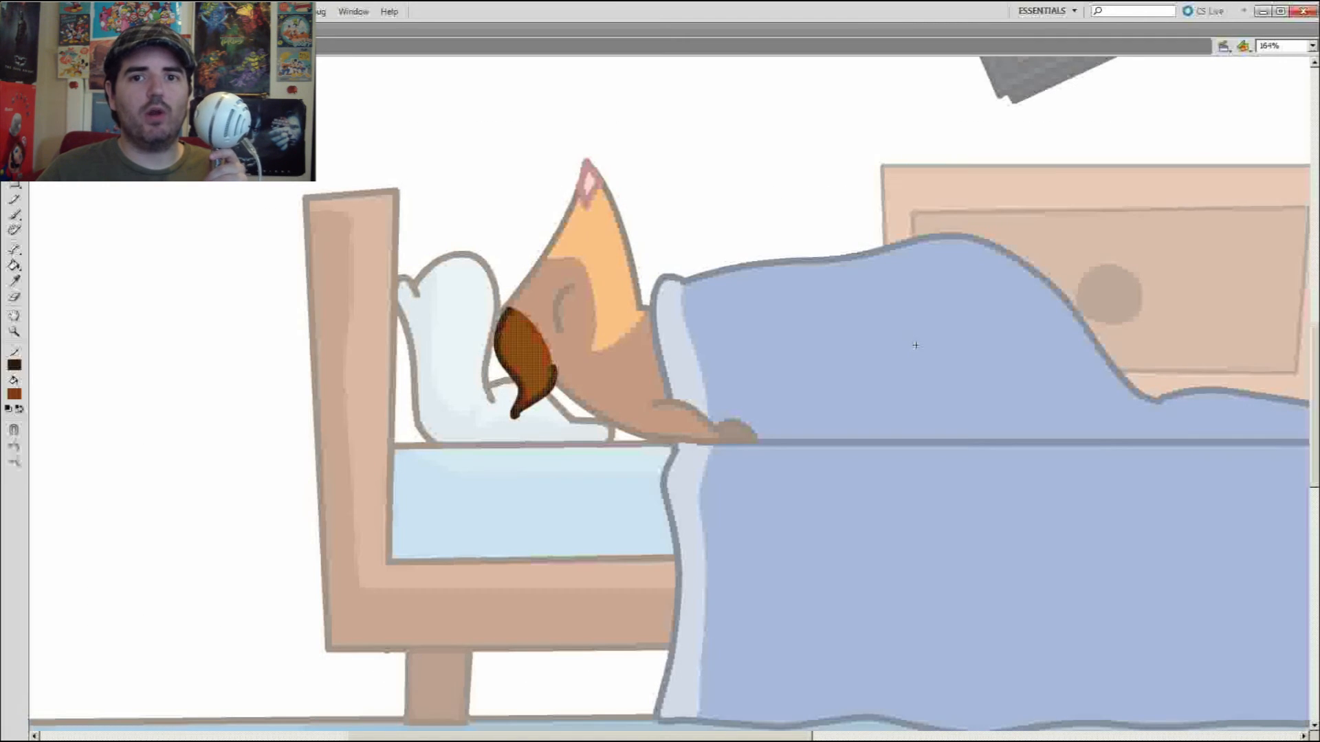
double_click(453, 344)
key("Return")
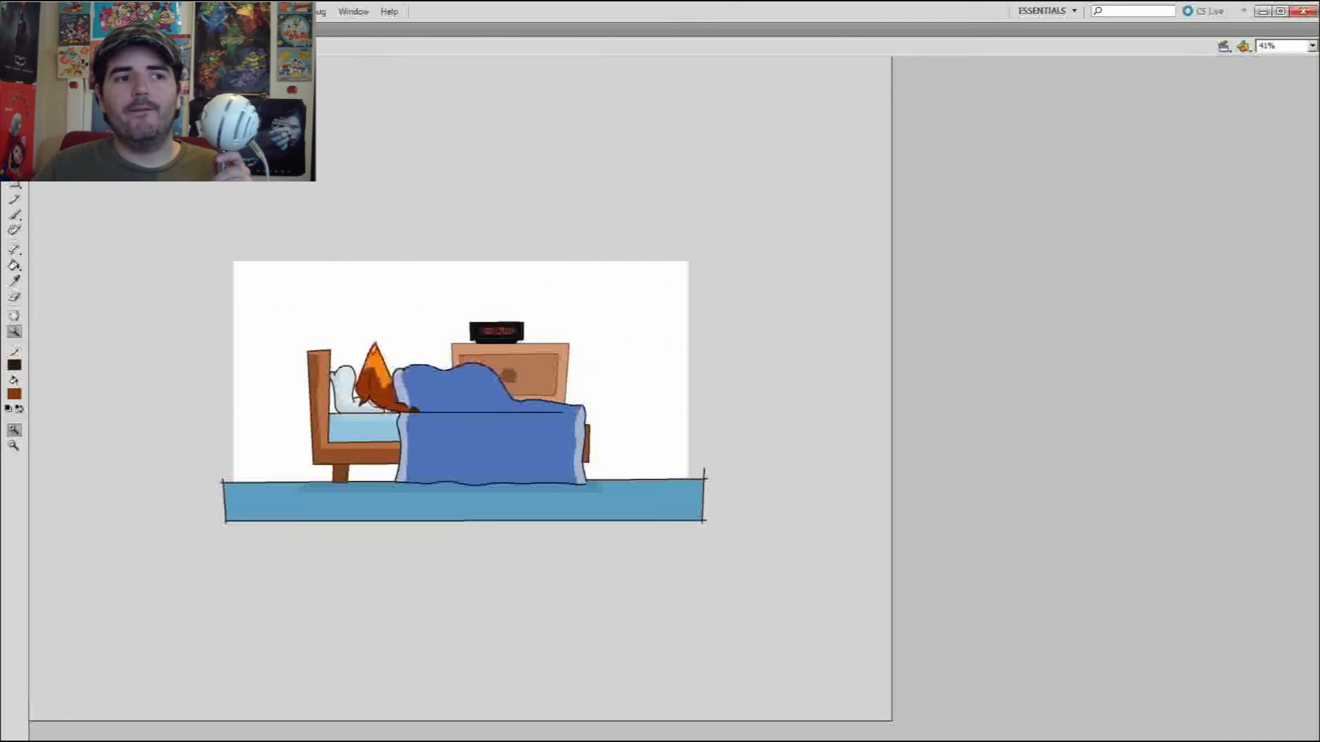
Step: Draw the outline of the character sitting up in bed on a new frame, using the onion-skinned sleeping pose as a guide
double_click(14, 316)
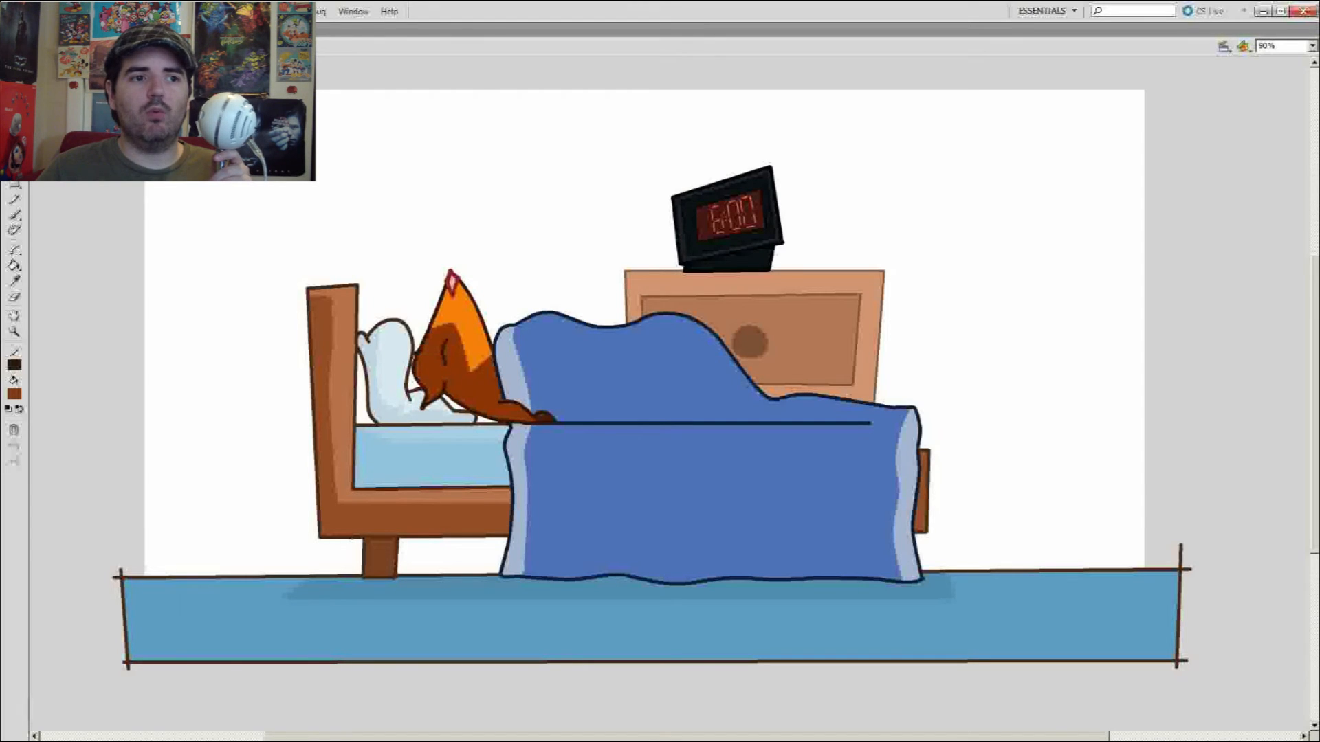
key("y")
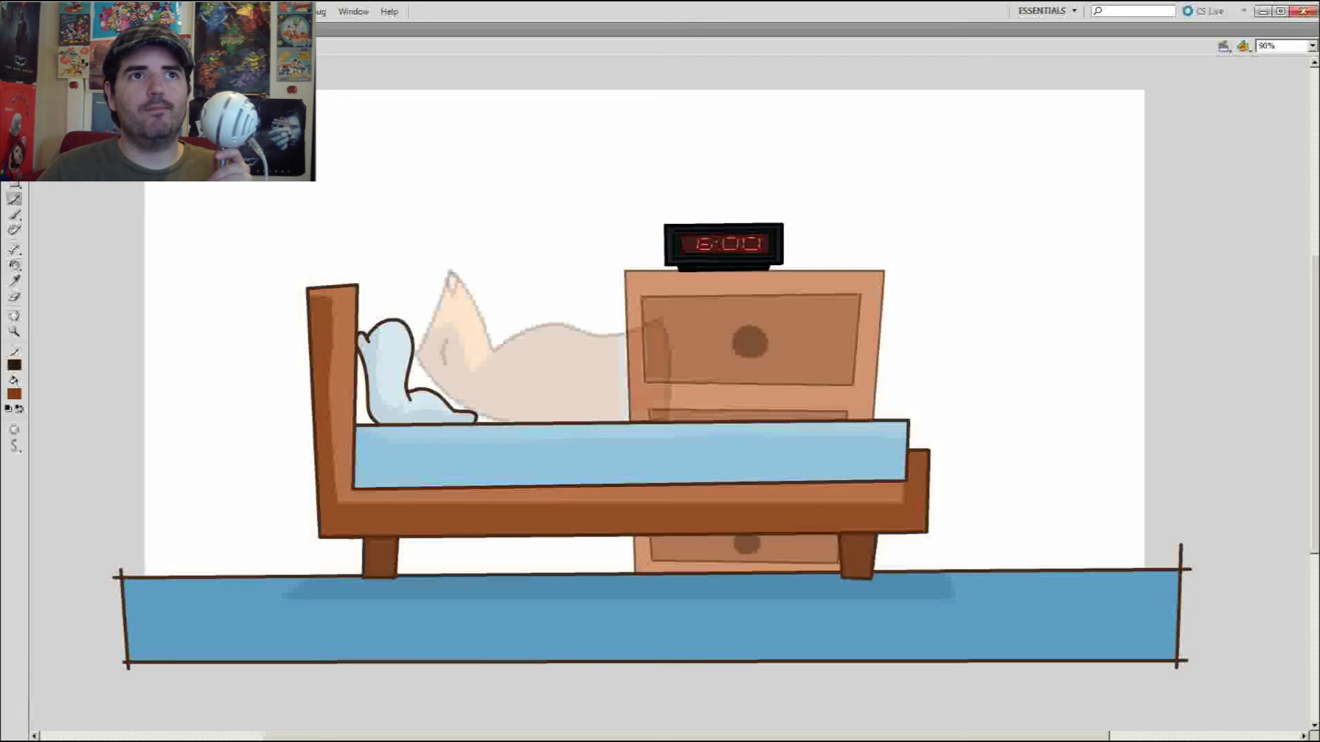
mouse_move(591, 200)
left_mouse_down()
mouse_move(547, 421)
mouse_move(574, 422)
mouse_move(639, 291)
mouse_move(621, 296)
left_mouse_up()
key("y")
key("v")
key("z")
key("ctrl+minus")
key("ctrl+equal")
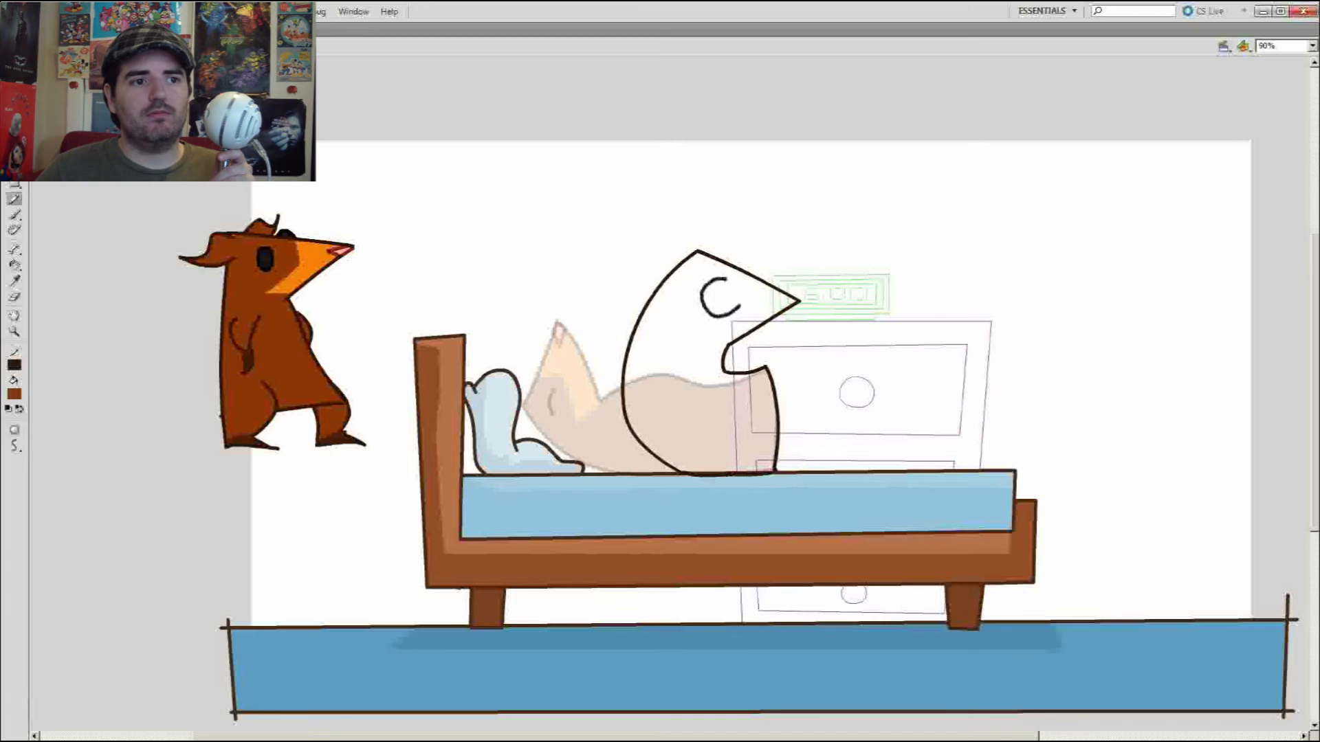
Step: Complete the sitting character's round eye and fill it with the dark eye colour sampled from the standing reference character
left_click_drag(739, 307, 728, 277)
key("i")
left_click(265, 259)
left_click(715, 295)
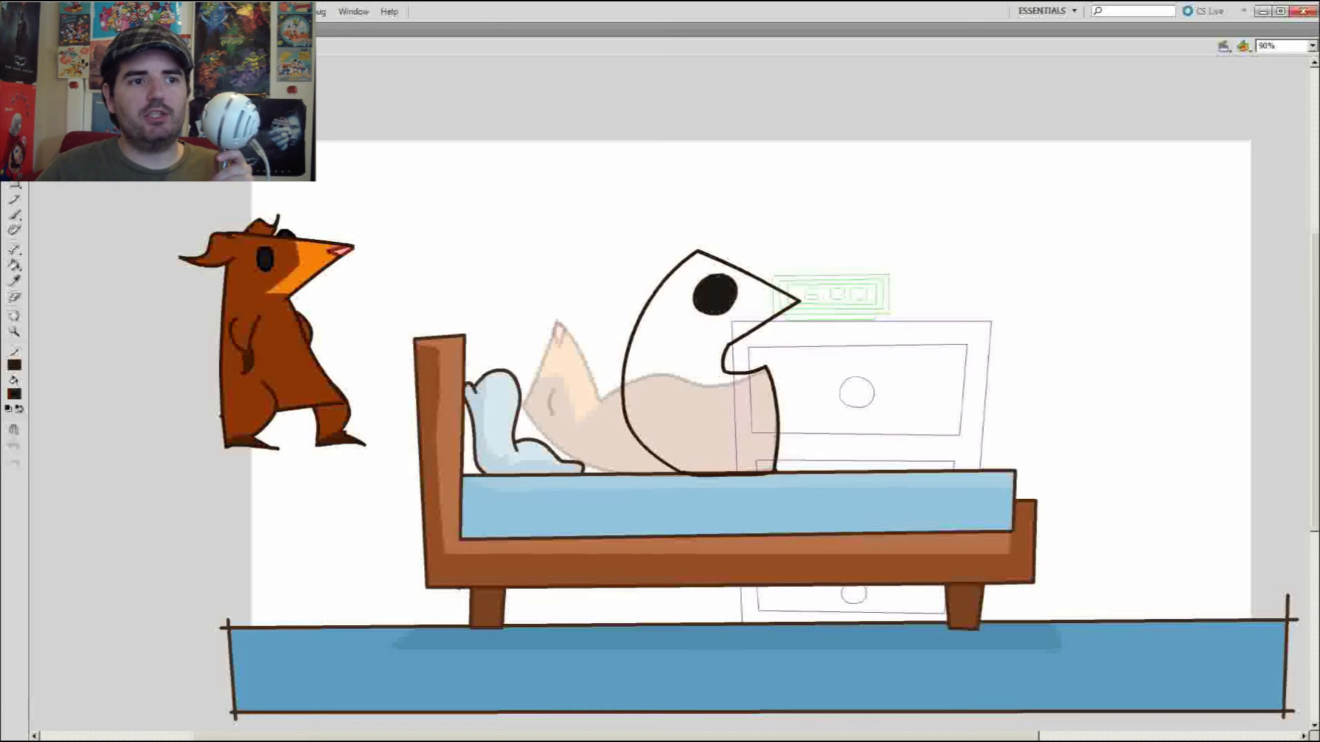
double_click(715, 296)
Step: Outline and fill the sitting character's snout with orange sampled from the reference character, and fill the body with brown
key("i")
left_click(306, 260)
key("b")
mouse_move(753, 279)
left_mouse_down()
mouse_move(710, 331)
mouse_move(727, 343)
left_mouse_up()
key("k")
left_click(757, 310)
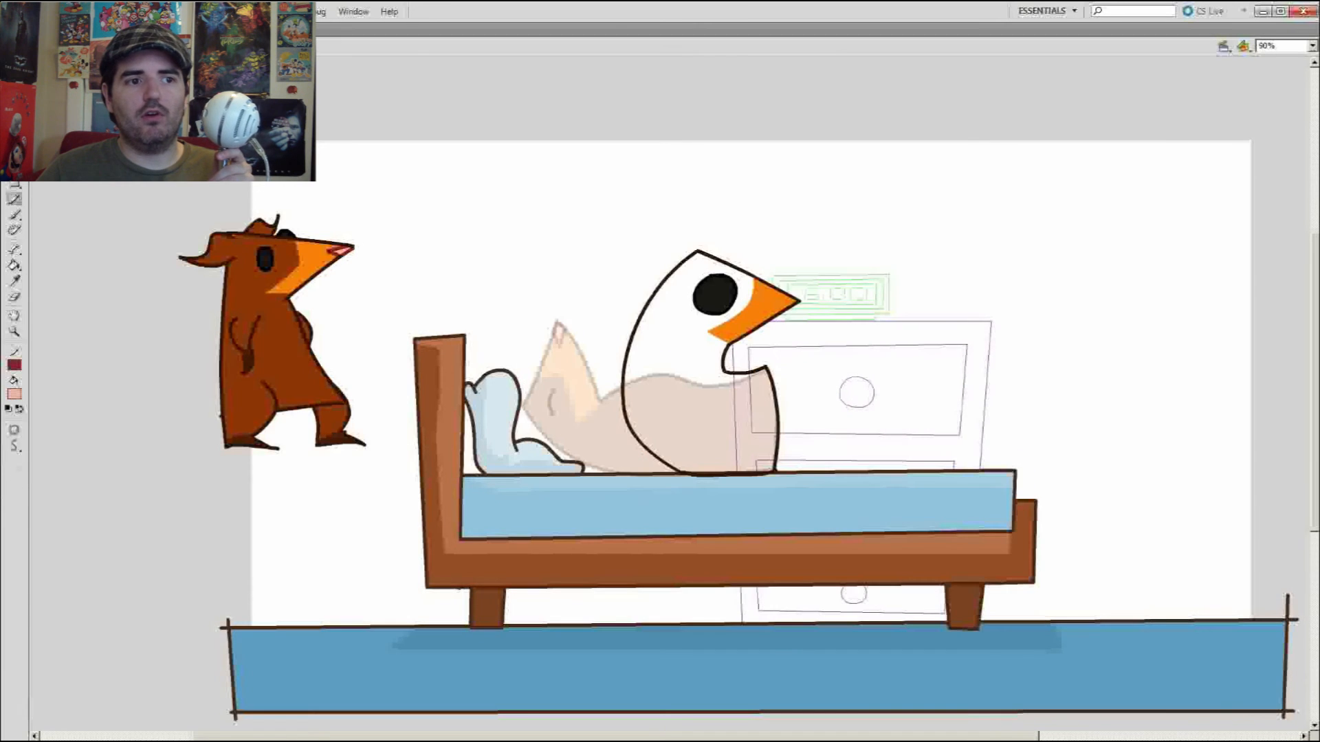
key("k")
left_click(687, 413)
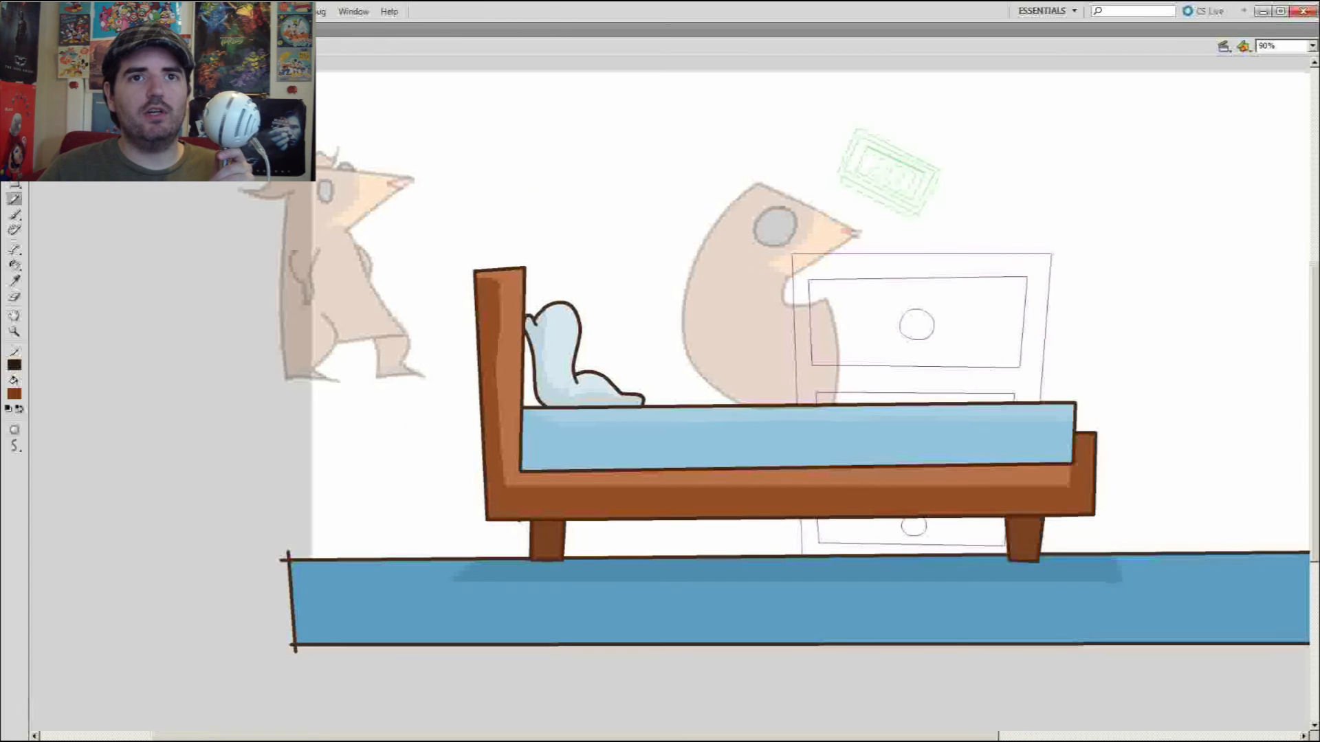
Step: Draw the outline of the character flopped on the floor in front of the bed, with small closed-eye lines
mouse_move(592, 585)
left_mouse_down()
mouse_move(911, 585)
mouse_move(668, 544)
left_mouse_up()
left_click_drag(596, 586, 913, 508)
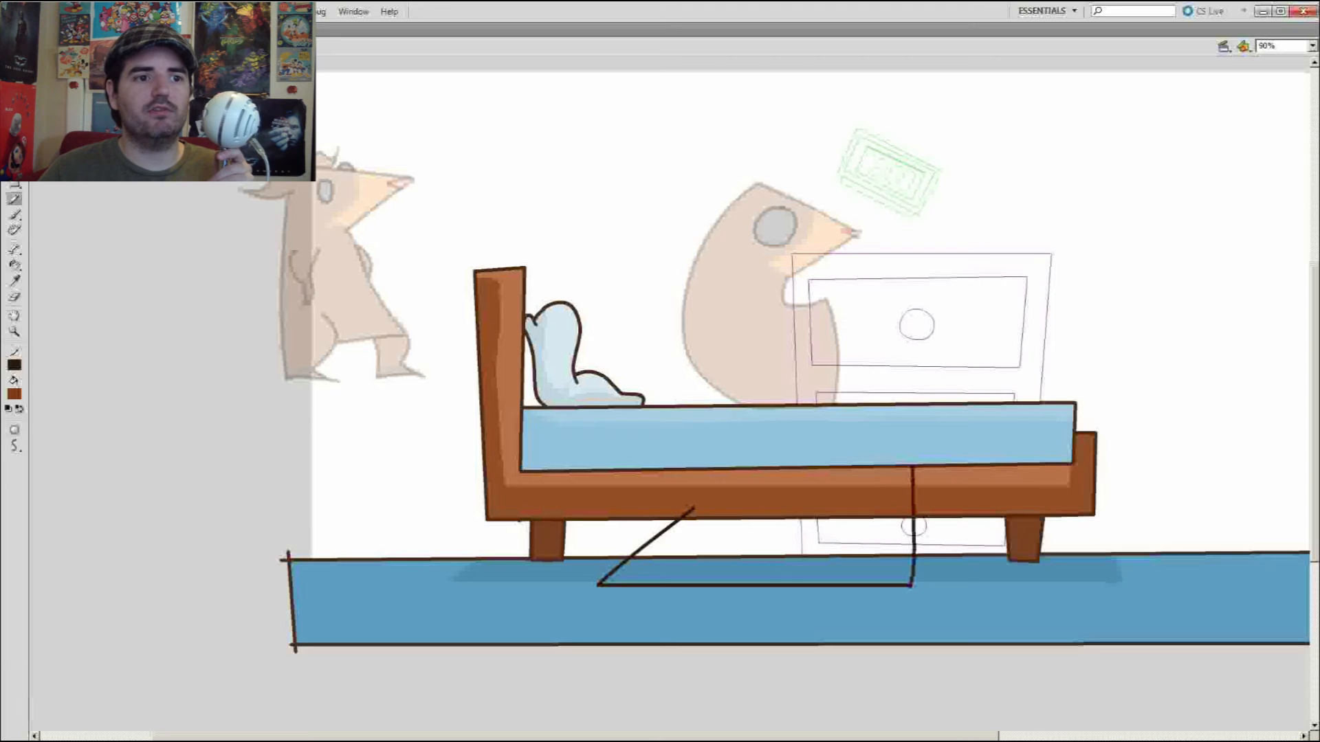
left_click_drag(694, 509, 908, 459)
key("ctrl+z")
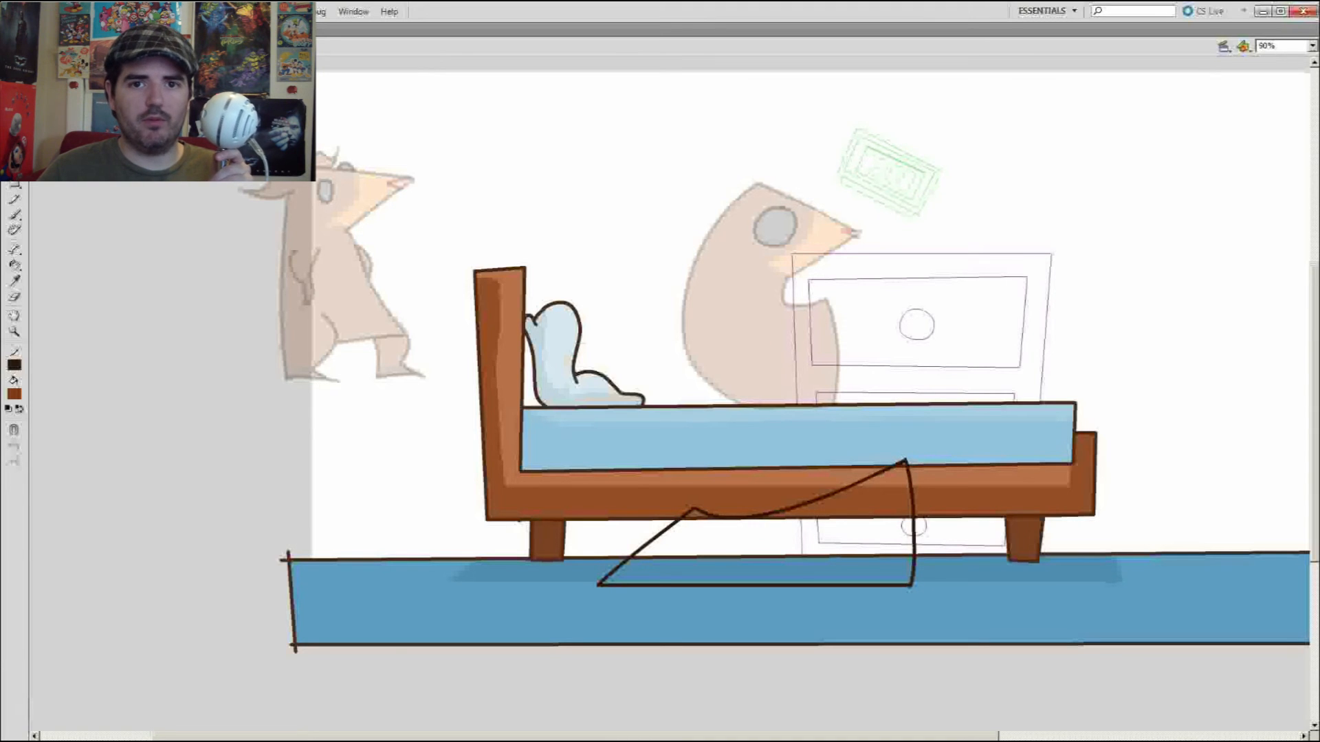
key("y")
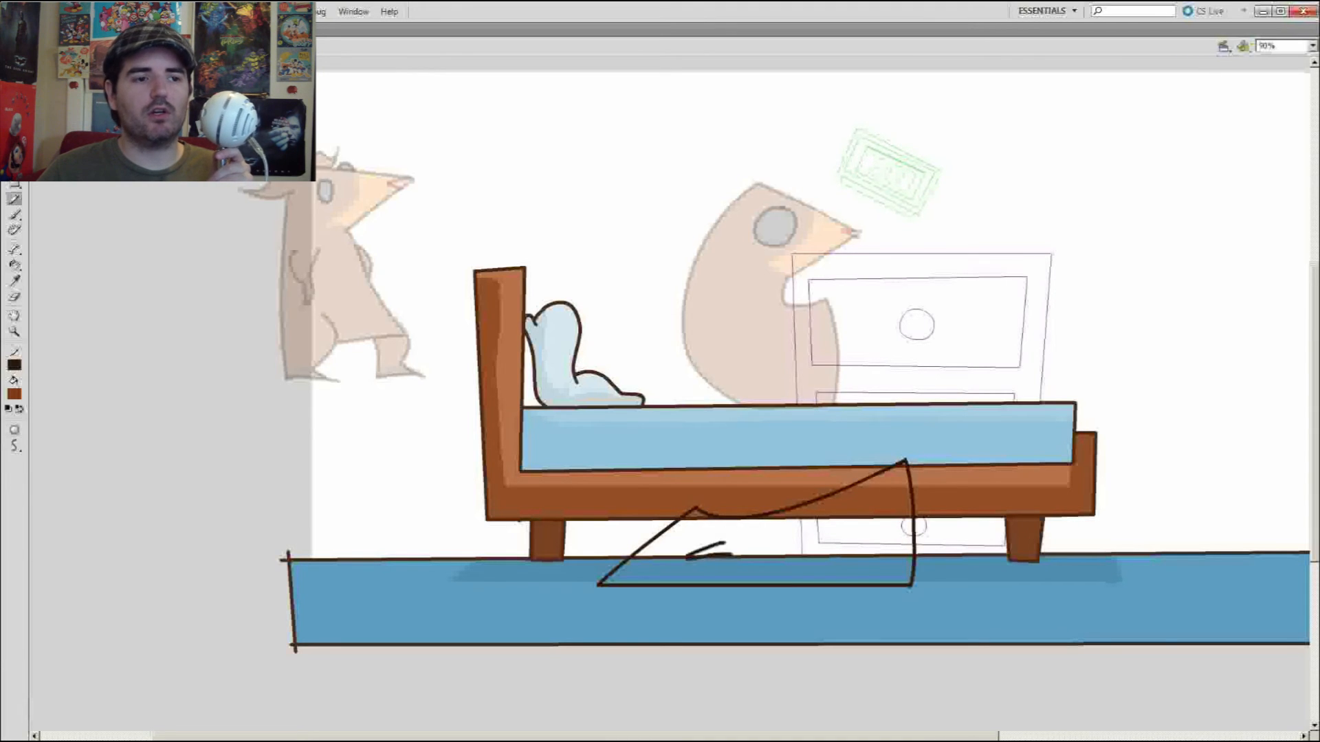
Step: Mark off the fallen character's snout and fill it with orange sampled from the sitting pose
key("comma")
key("comma")
key("period")
key("period")
key("comma")
key("i")
left_click(821, 238)
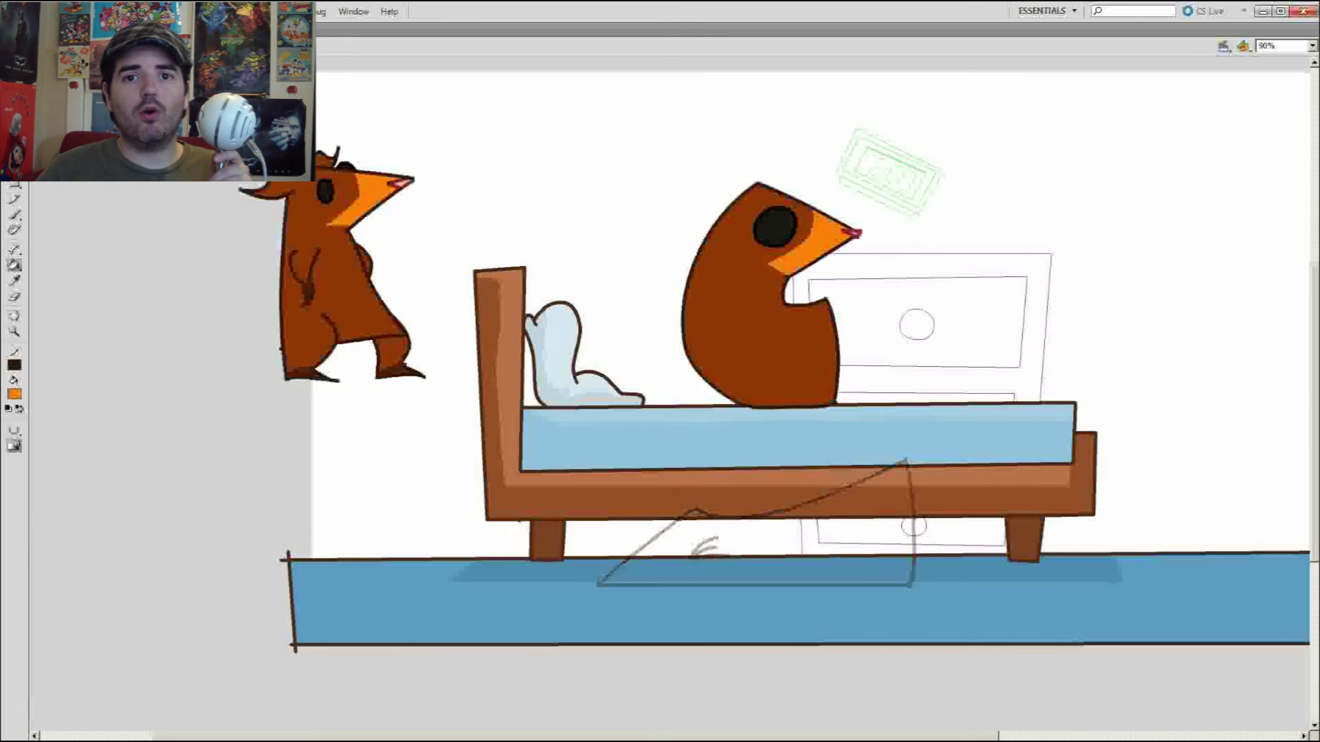
key("period")
key("b")
left_click_drag(668, 531, 712, 576)
key("k")
left_click(644, 567)
Step: Draw the fallen character's nose tip with the dark red sampled from the sitting pose's nose
key("comma")
key("i")
left_click(849, 233)
key("period")
key("y")
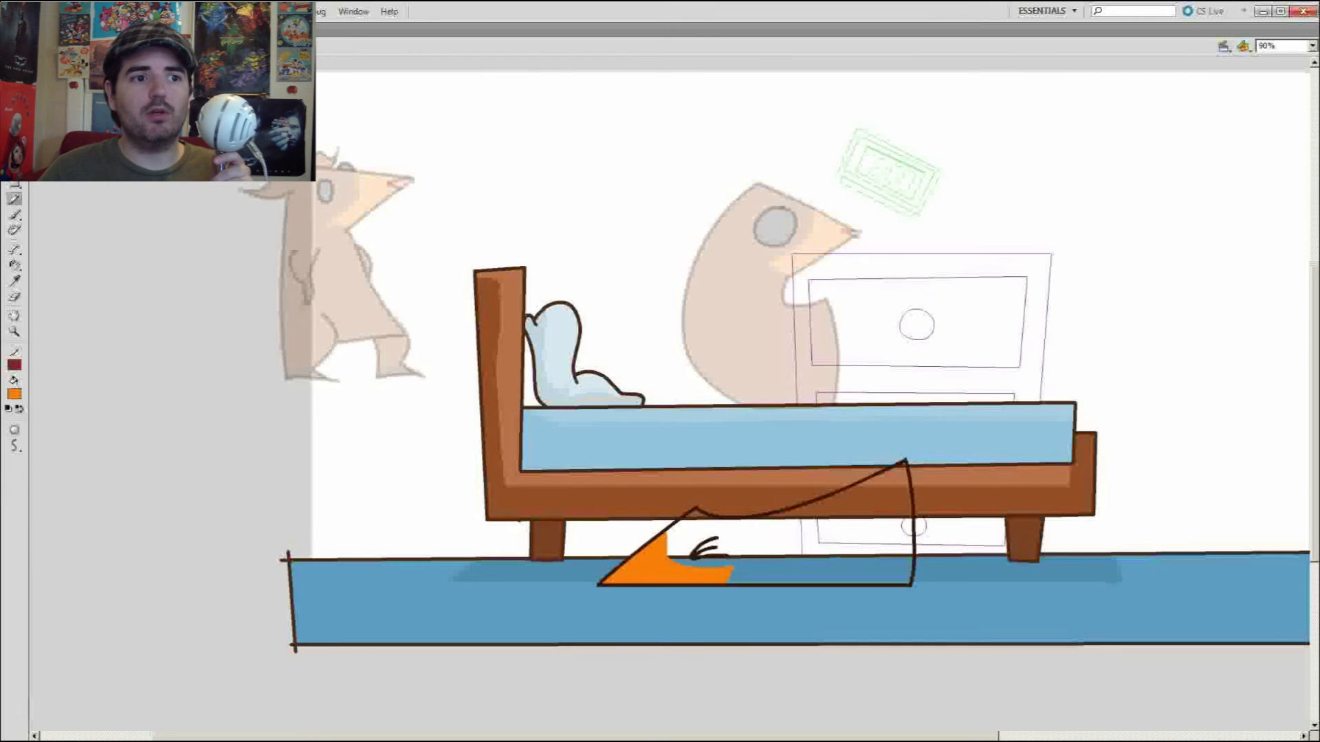
key("comma")
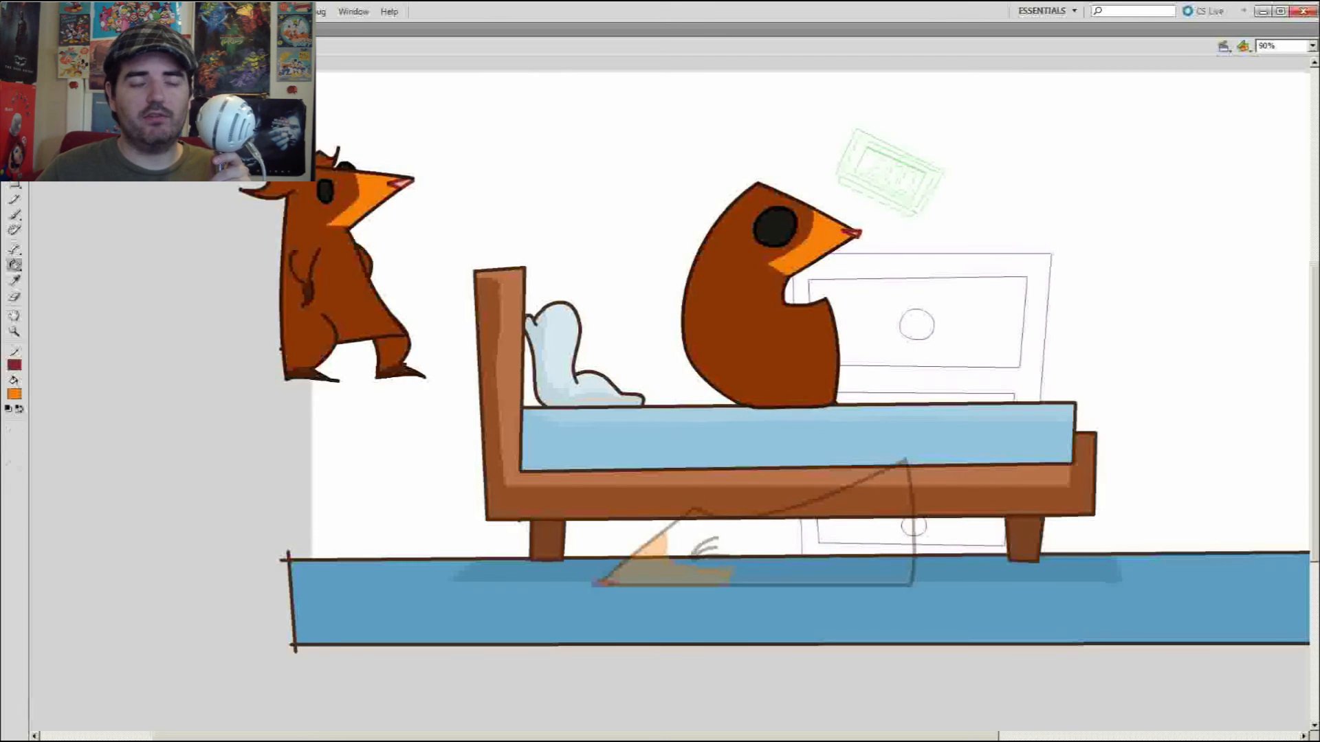
left_click(850, 233)
key("period")
Step: Fill the fallen character's body with the brown sampled from the sitting pose
key("i")
key("comma")
left_click(742, 309)
key("period")
left_click(790, 550)
Step: Squash the fallen pose slightly on the following frame with Free Transform and play back the surrounding frames
key("period")
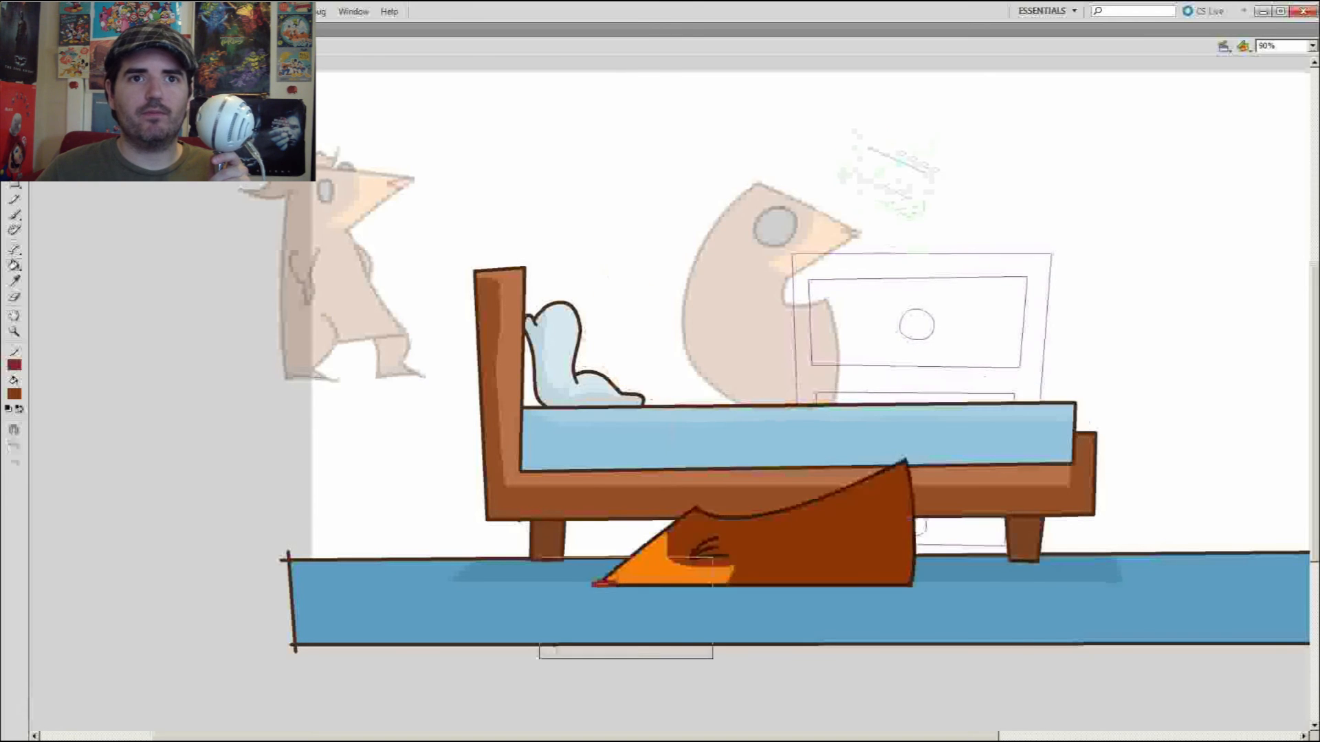
key("q")
left_click_drag(599, 464, 625, 471)
key("comma")
key("comma")
key("Return")
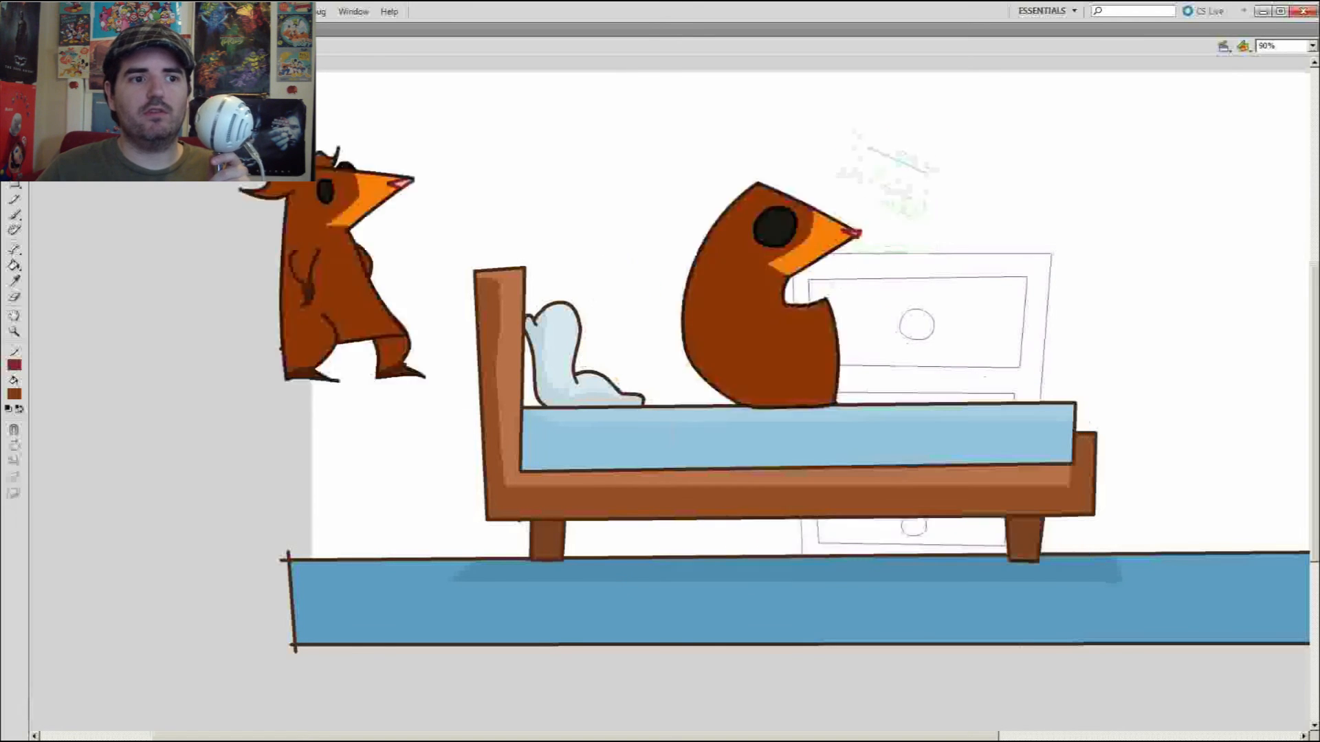
key("period")
key("comma")
Step: Draw the outline of the character raising its head from the floor on the next frame, guided by the onion-skinned fallen pose
key("i")
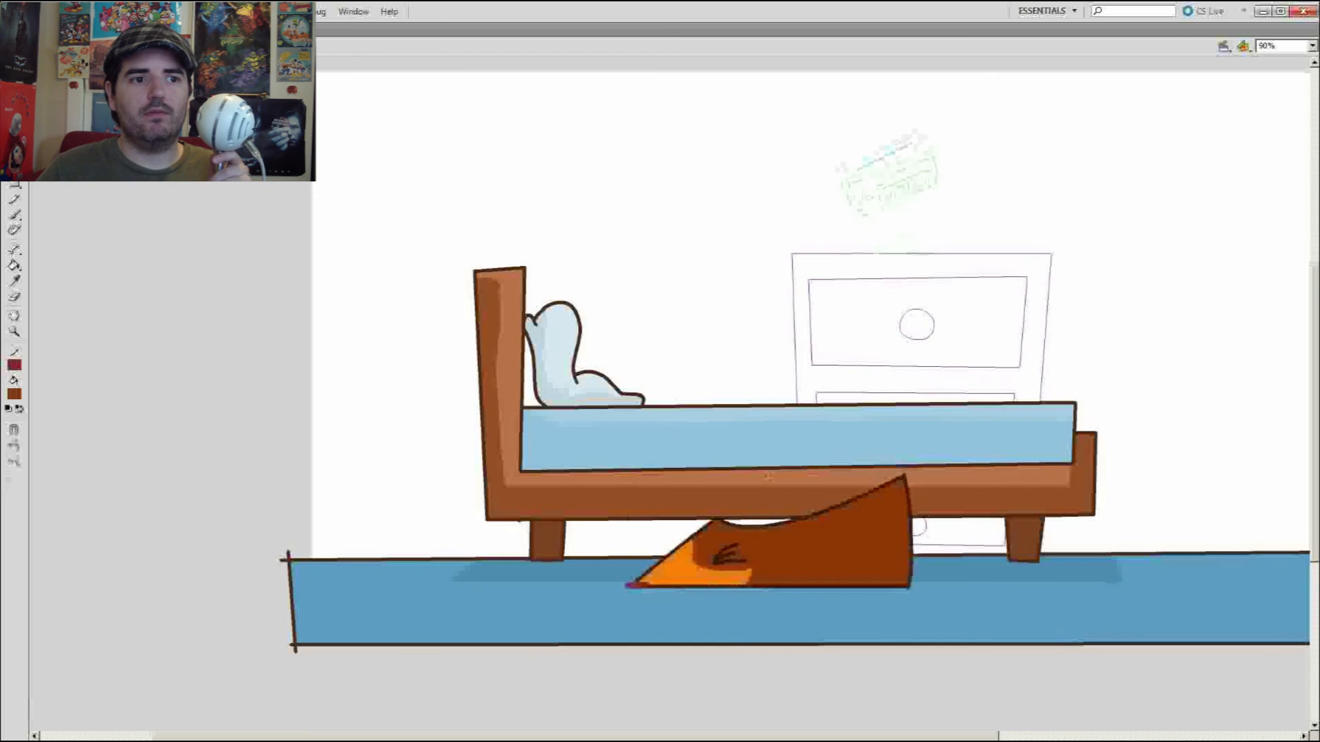
left_click(697, 586)
key("period")
key("y")
mouse_move(907, 586)
left_mouse_down()
mouse_move(715, 502)
mouse_move(800, 412)
left_mouse_up()
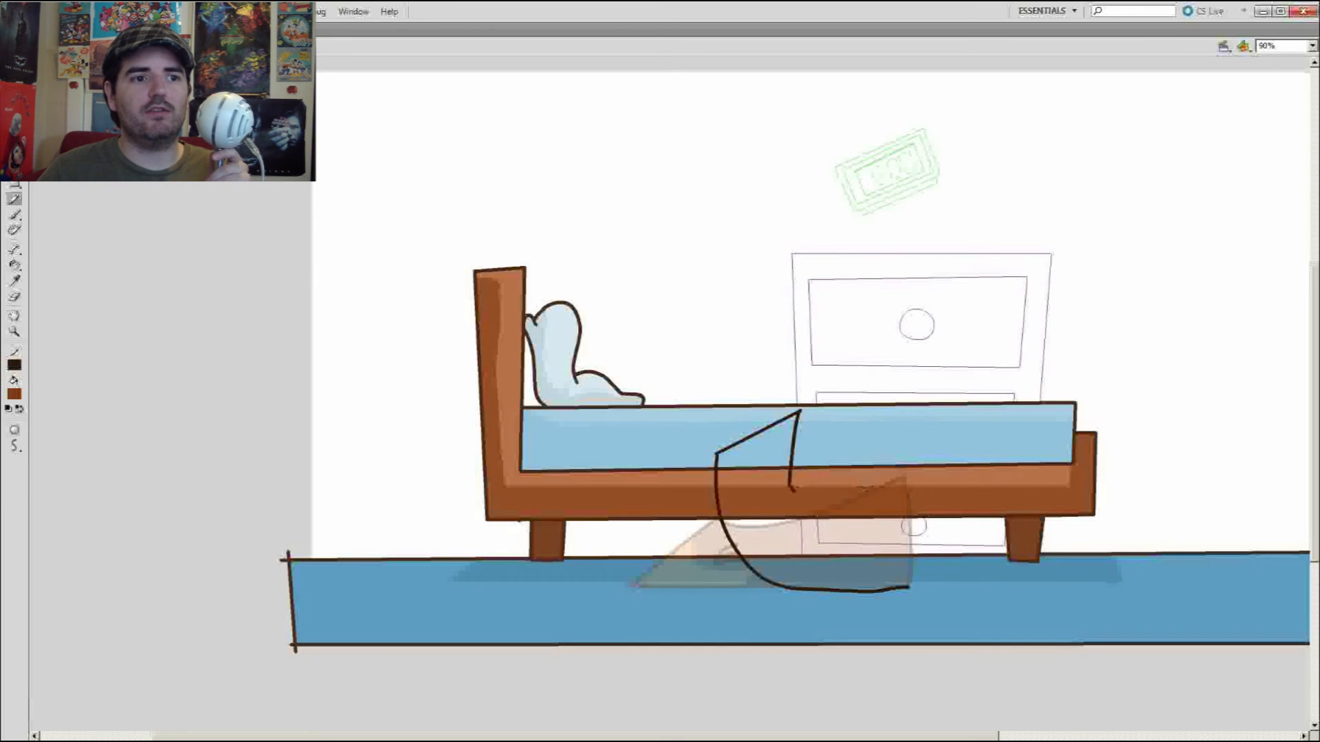
key("v")
left_click_drag(846, 591, 835, 587)
Step: Draw both eyes and the snout boundary on the head-raising pose, and fill the snout with orange sampled from the fallen pose
key("comma")
key("i")
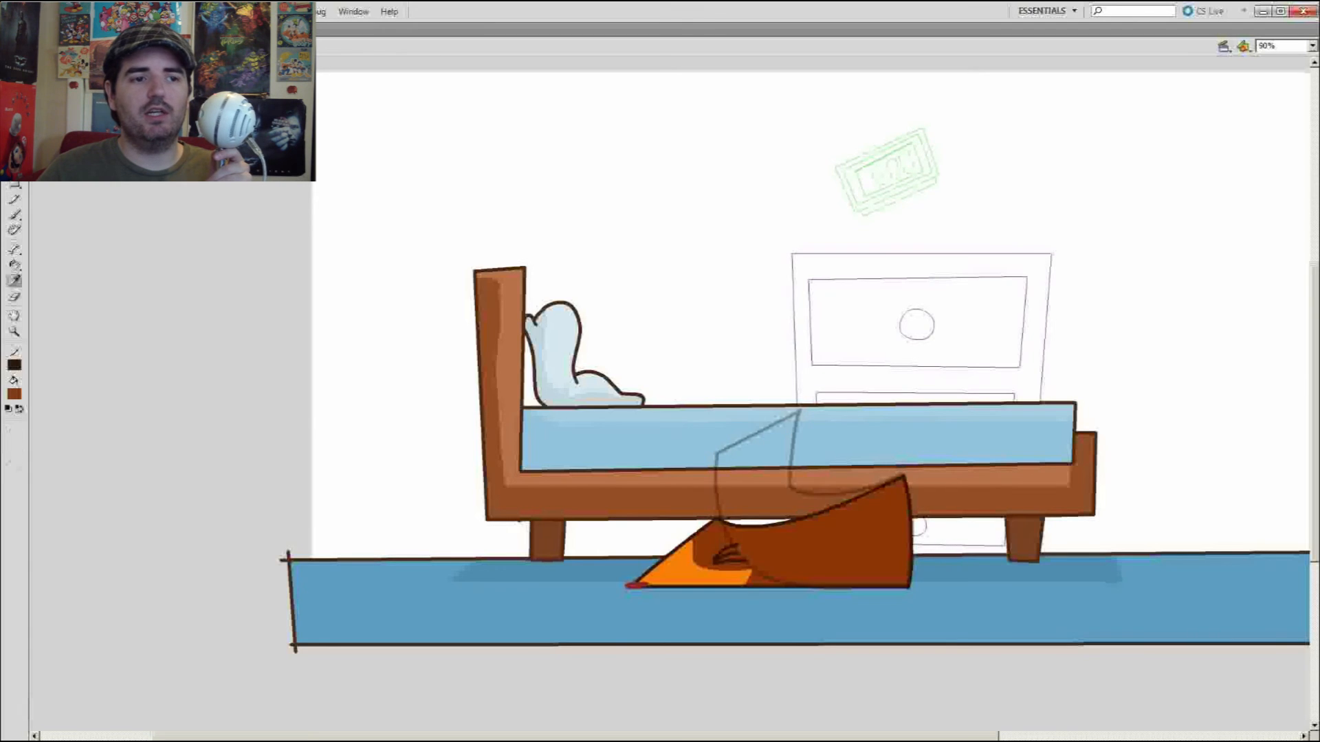
key("period")
key("y")
mouse_move(776, 437)
left_mouse_down()
mouse_move(784, 451)
mouse_move(760, 449)
left_mouse_up()
key("b")
key("comma")
key("i")
key("period")
key("b")
key("k")
left_click(780, 433)
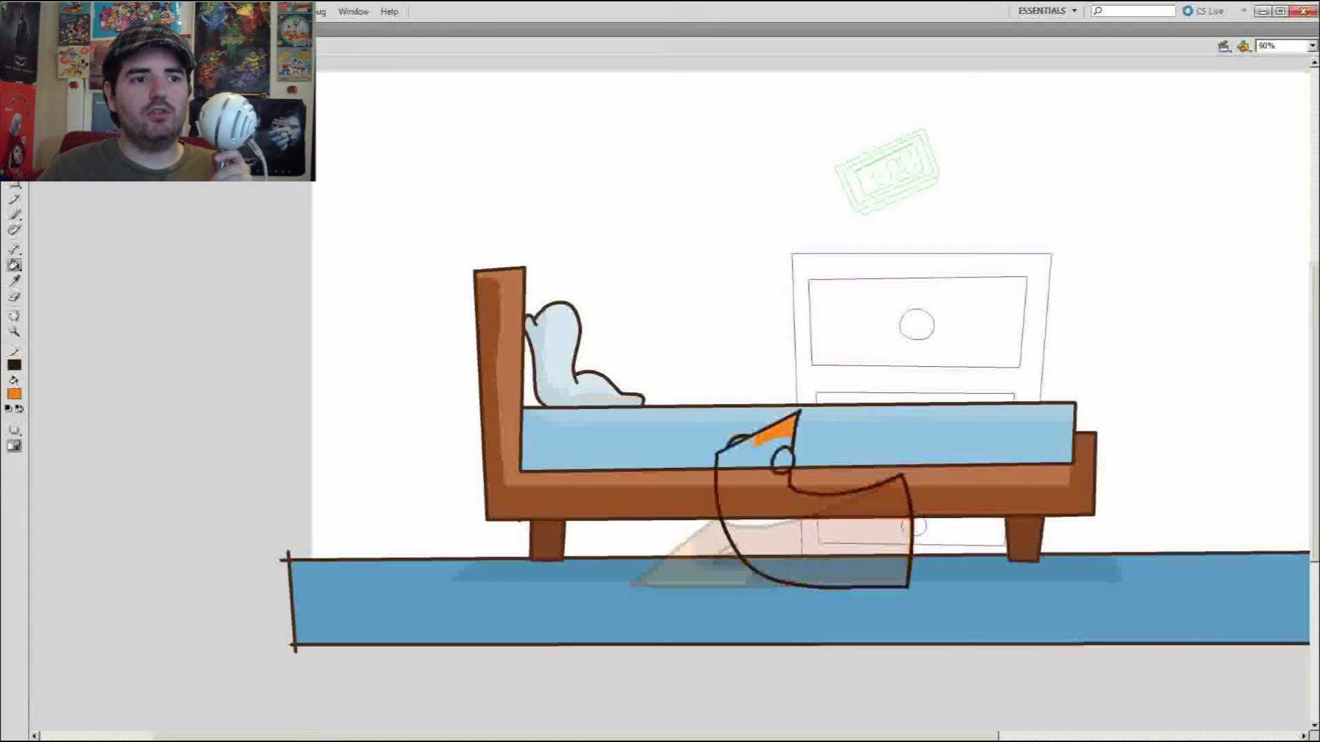
Step: Fill the eyes of the head-raising pose with the dark eye colour and its body with brown
key("comma")
key("period")
key("b")
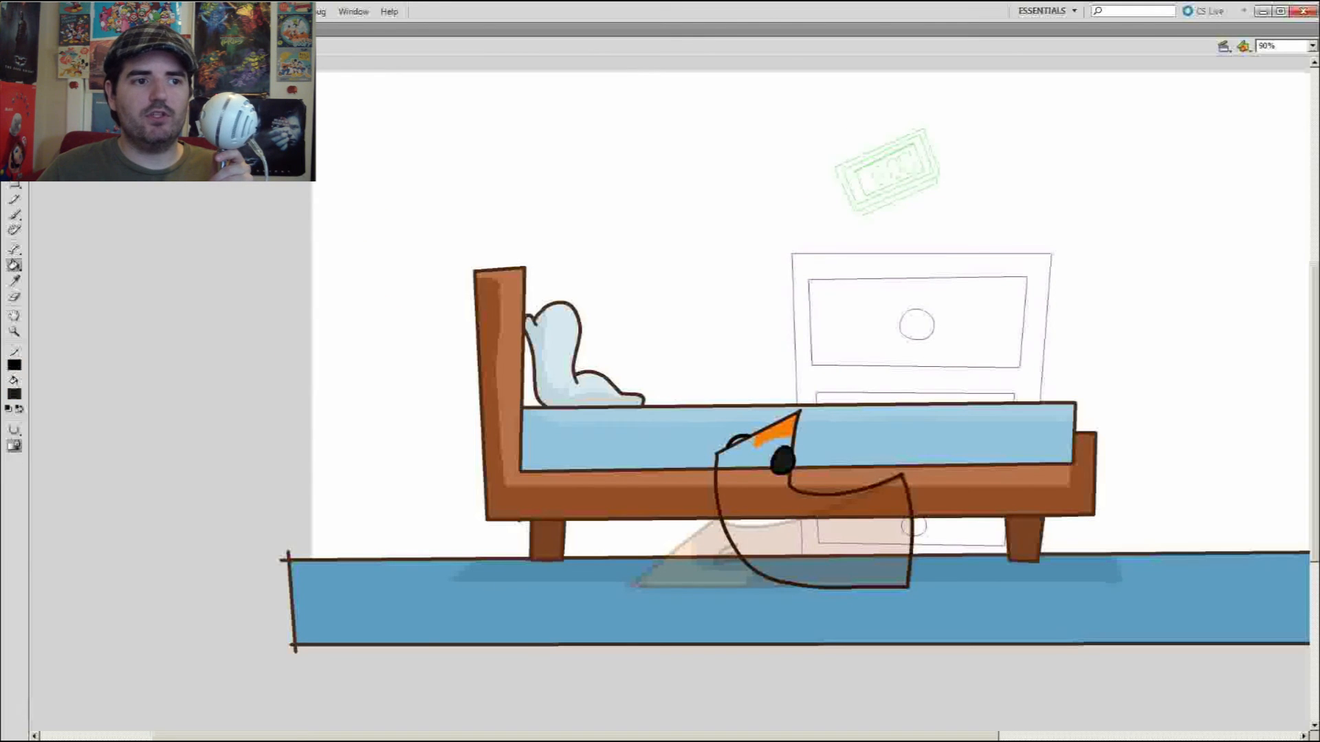
key("z")
left_click(730, 435)
left_click(731, 435)
key("b")
left_click_drag(574, 347, 605, 335)
left_click(759, 385, "alt")
left_click(752, 550)
left_click(825, 385, "alt")
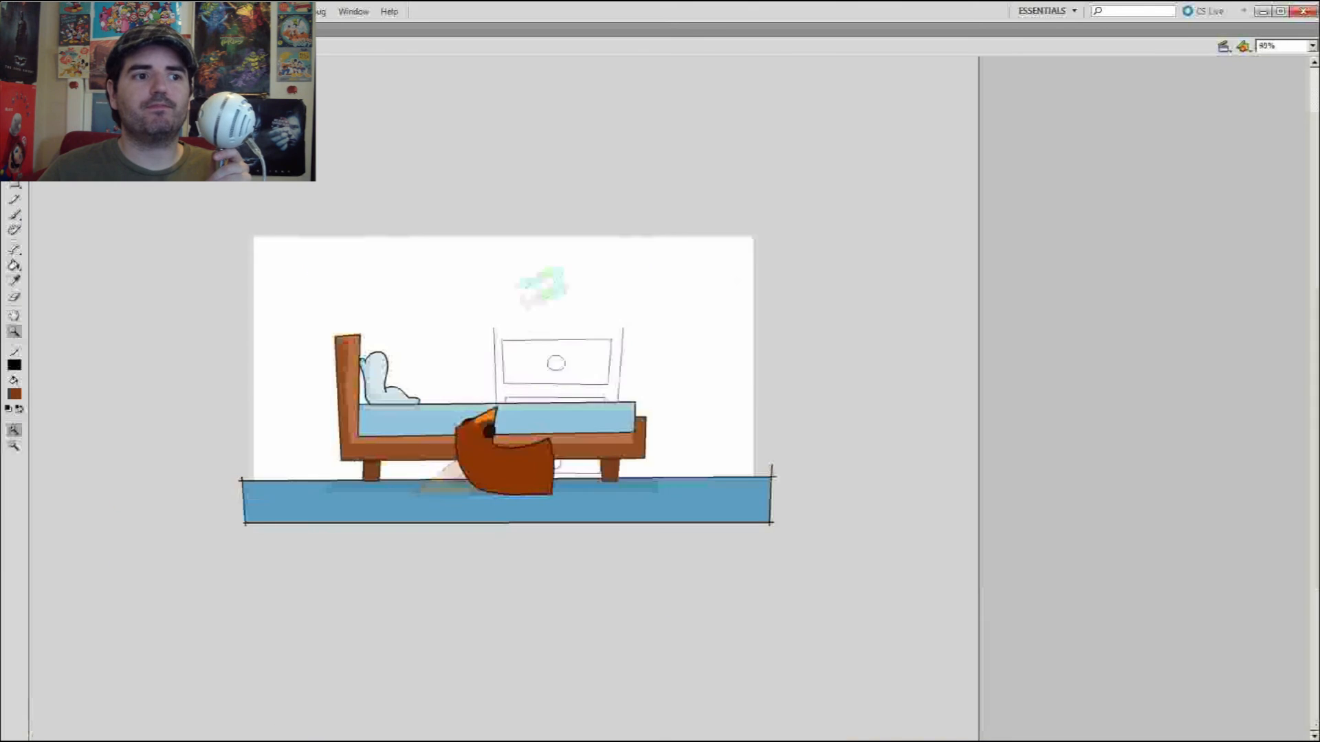
Step: Step back and forth through the frames to examine the motion from the sleeping pose to the head-raising pose
key("comma")
key("comma")
key("period")
key("period")
key("comma")
key("comma")
key("comma")
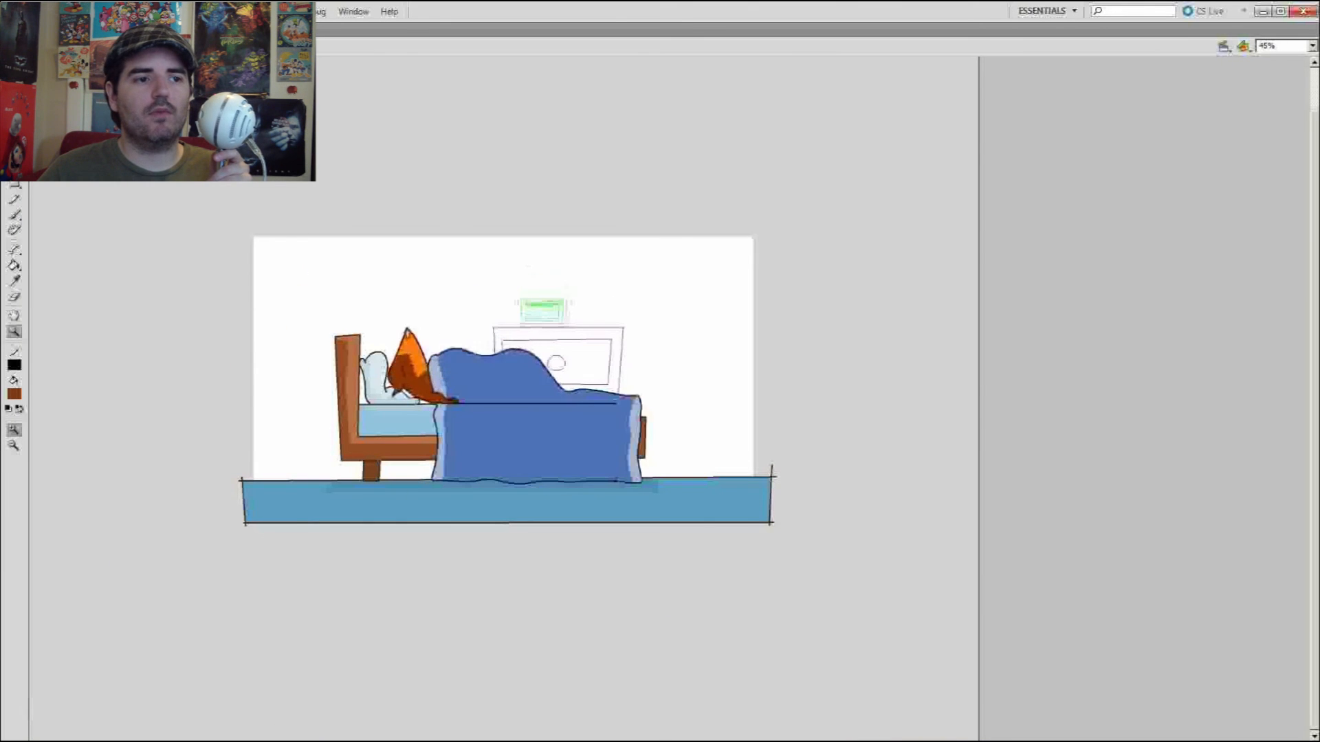
key("period")
key("period")
key("period")
key("period")
Step: Draw the back, pointed snout and front edge of the character rising upright beside the bed on the next frame
left_click(547, 426)
key("comma")
key("y")
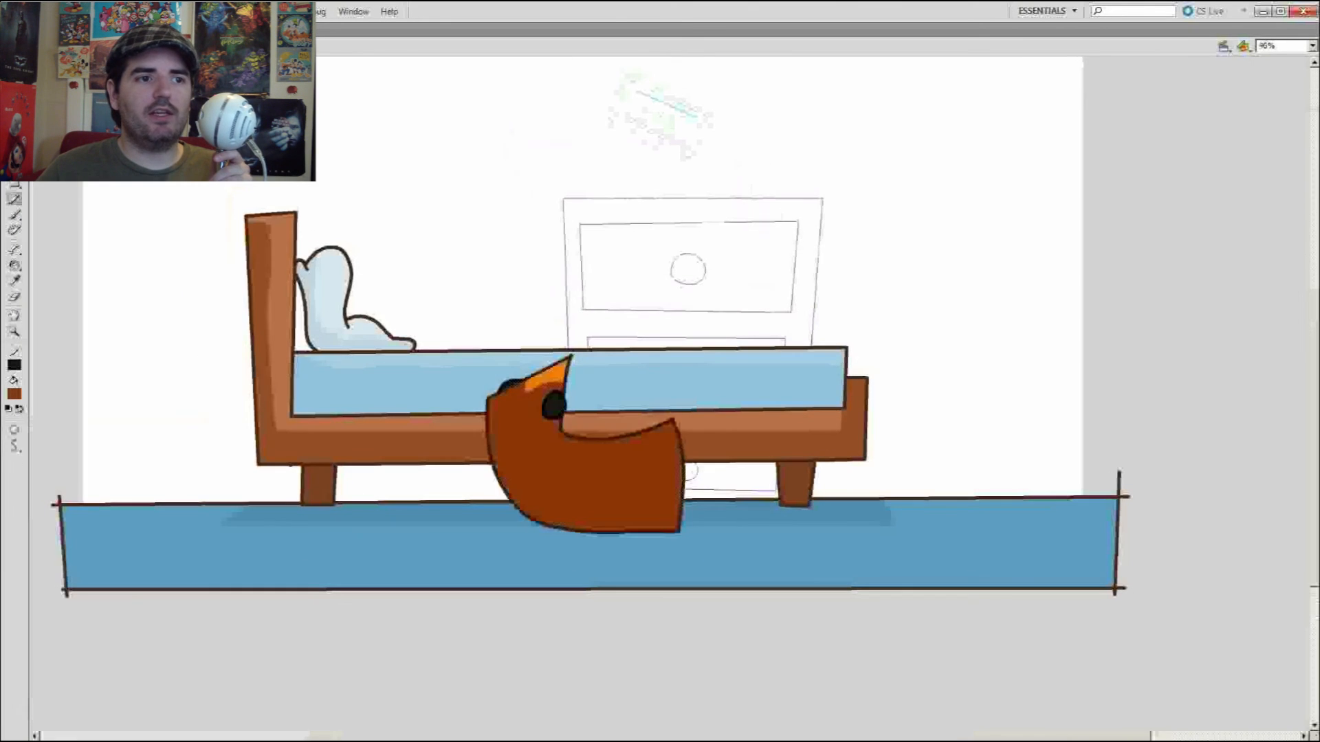
key("period")
mouse_move(513, 307)
left_mouse_down()
mouse_move(621, 278)
mouse_move(621, 304)
left_mouse_up()
key("v")
key("y")
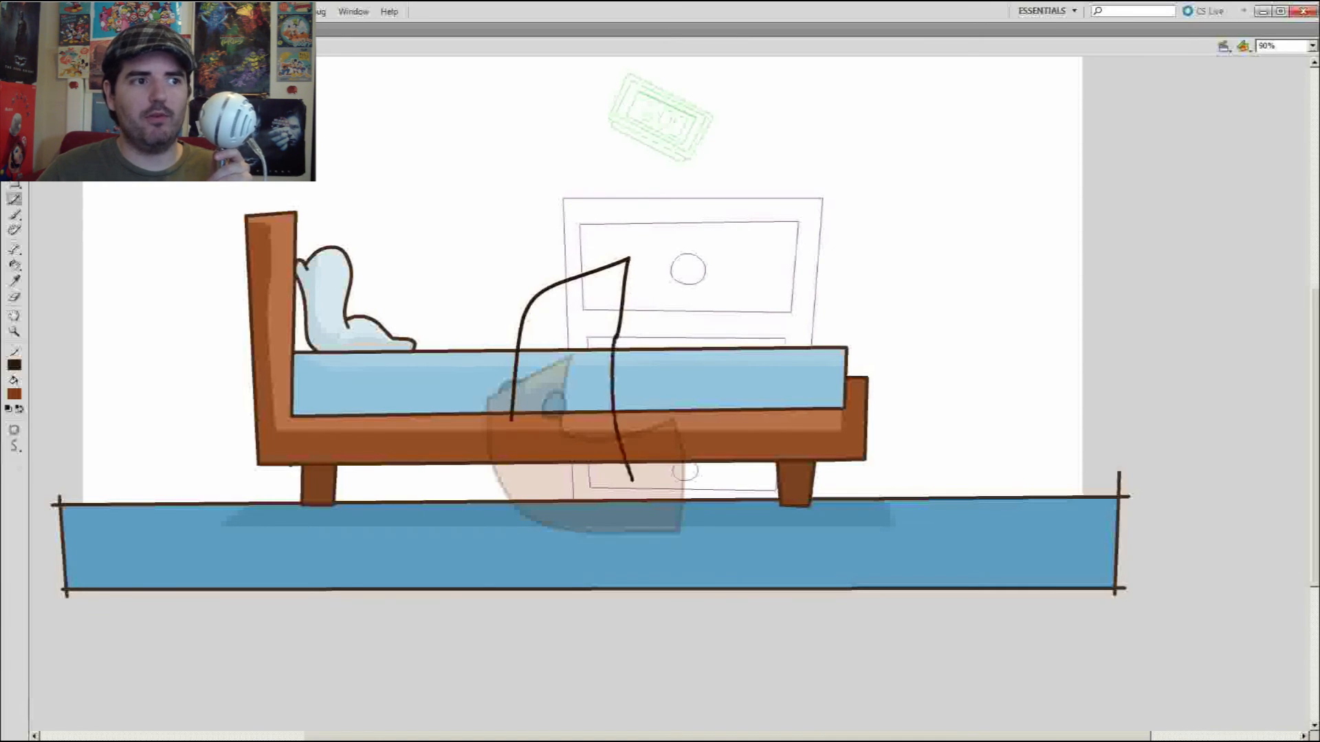
Step: Extend the upright body's sides to the floor, close its base with a curve and bend the front edge inward
left_click_drag(631, 479, 632, 490)
key("v")
left_click_drag(511, 419, 510, 496)
left_click_drag(613, 389, 616, 389)
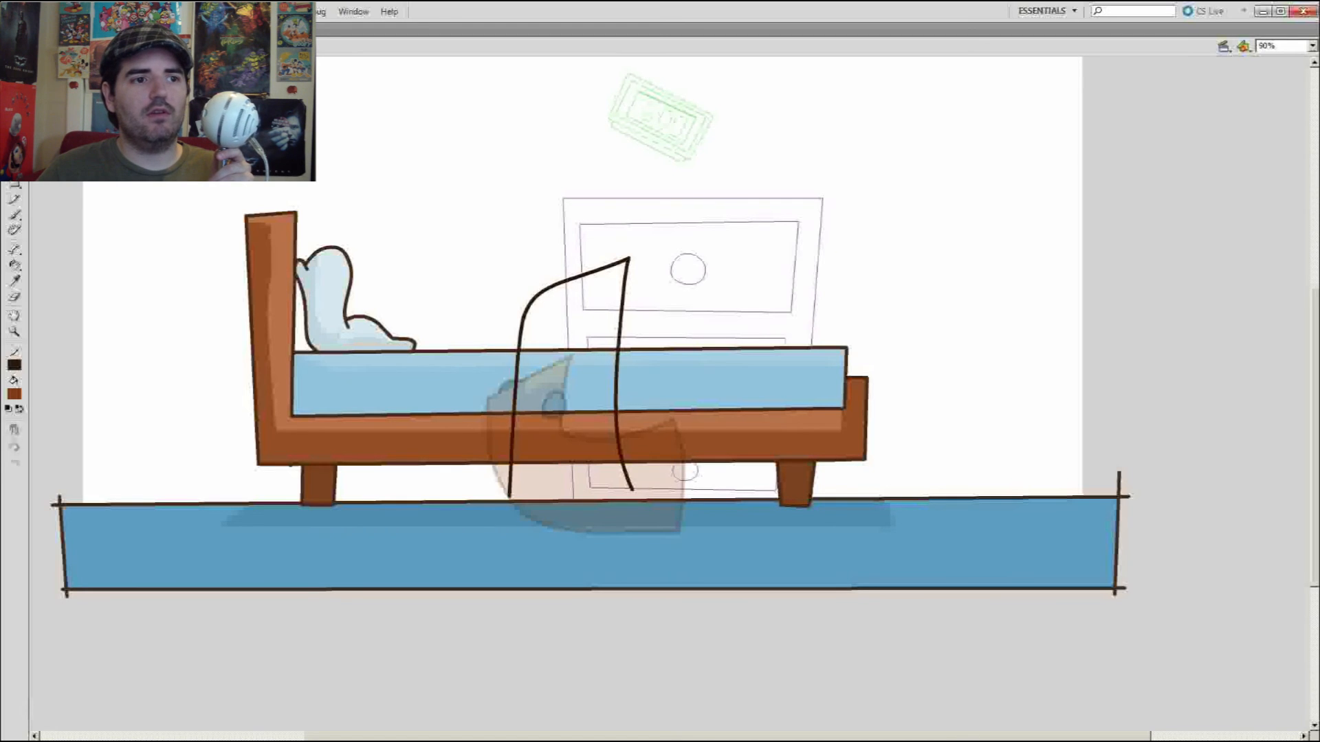
left_click_drag(564, 523, 633, 495)
key("v")
left_click_drag(620, 327, 615, 327)
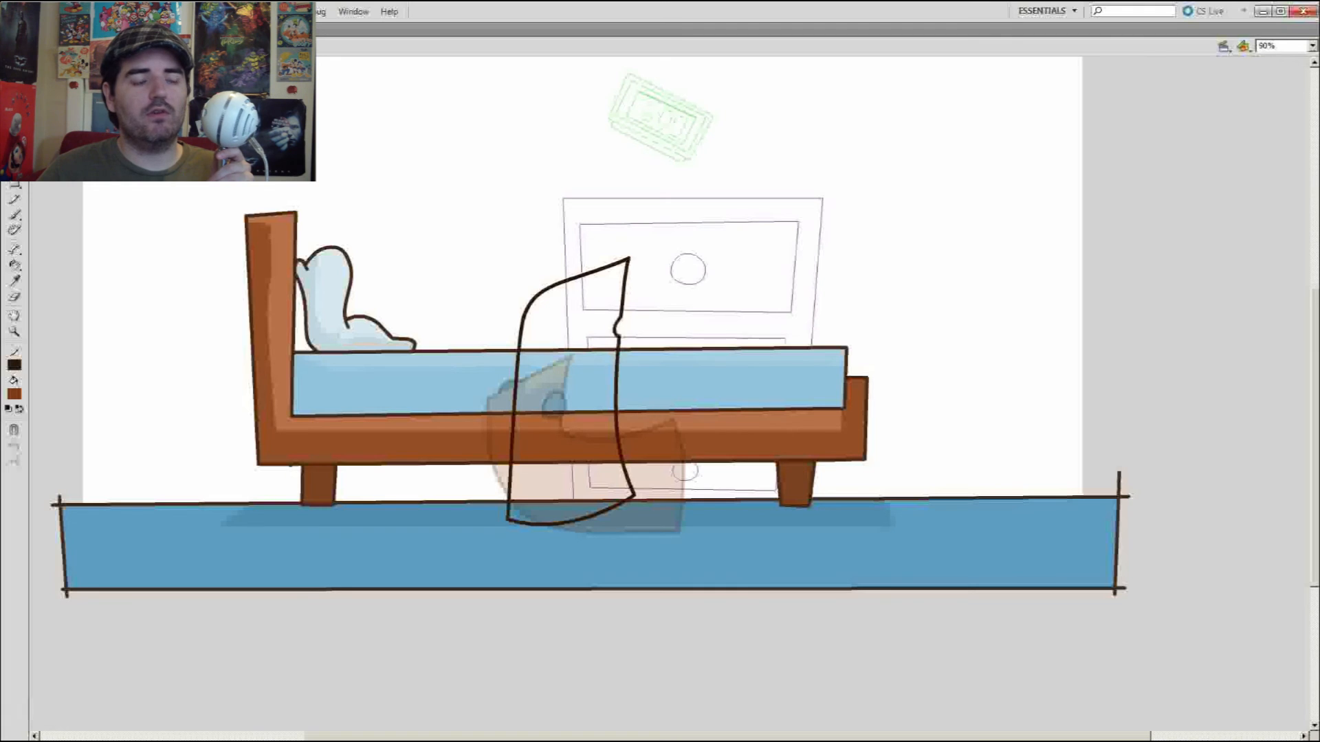
left_click_drag(616, 388, 600, 389)
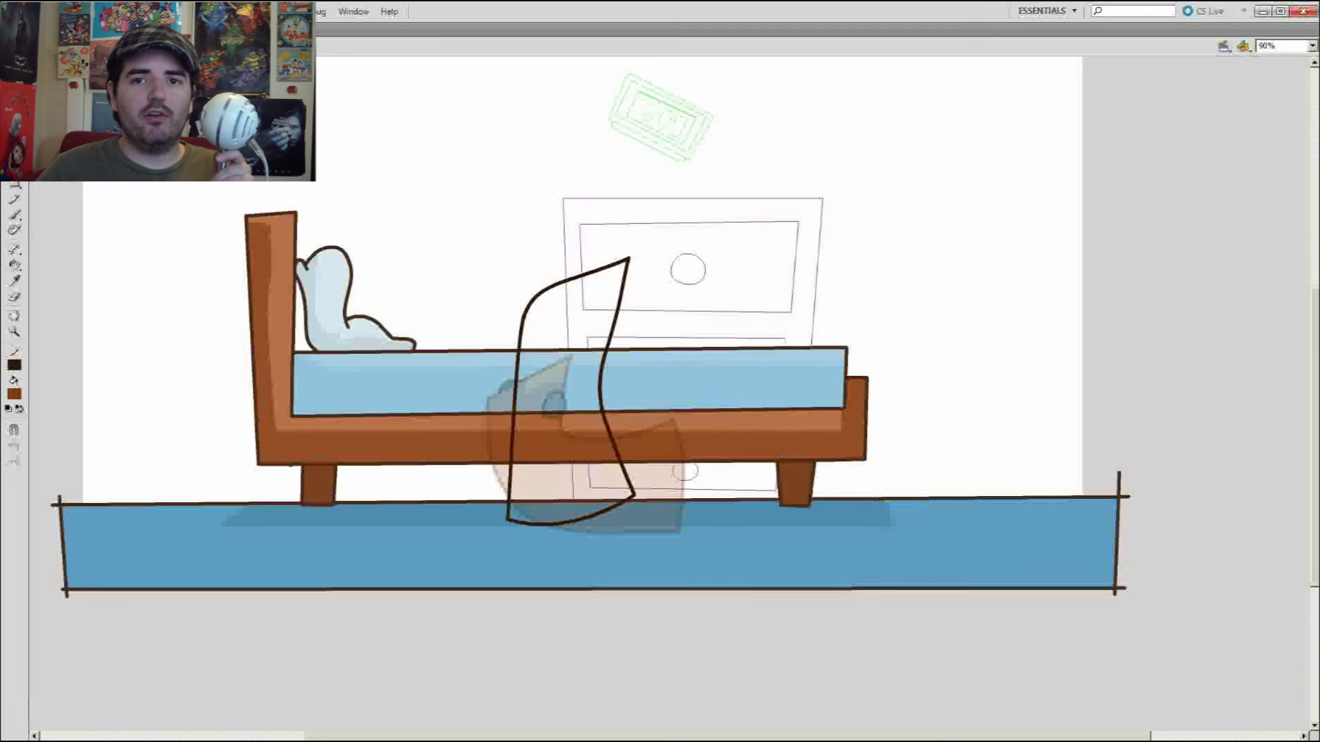
Step: Draw the upright character's eyes and snout boundary, and fill the near eye with the dark eye colour
key("y")
left_click_drag(615, 303, 606, 294)
left_click_drag(545, 288, 623, 282)
key("comma")
key("k")
key("period")
left_click(603, 306)
Step: Fill the upright character's snout with orange sampled from the previous pose and its body with brown
key("comma")
key("period")
key("comma")
left_click(554, 376)
key("period")
key("b")
key("k")
left_click(609, 273)
left_click(564, 413)
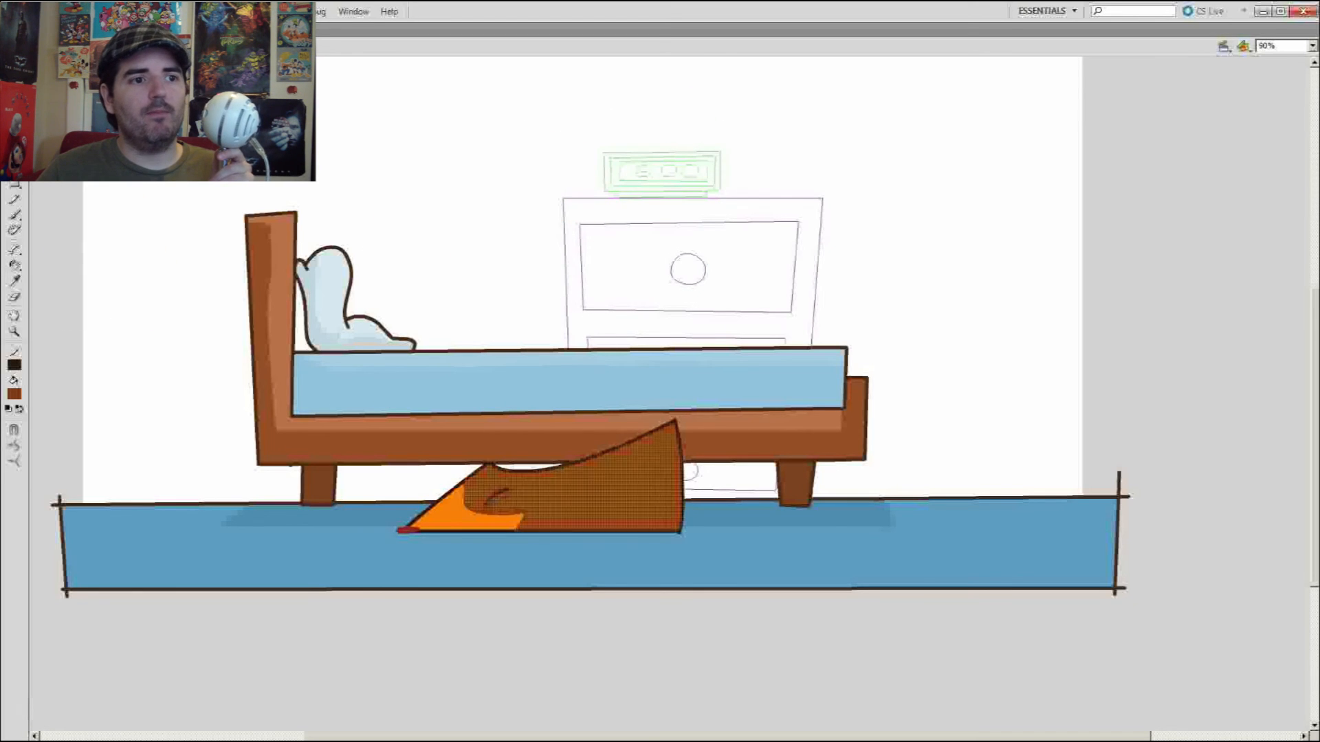
Step: Replace the fallen character's closed-eye lines with a round dark eye outlined in black
key("y")
left_click(534, 493)
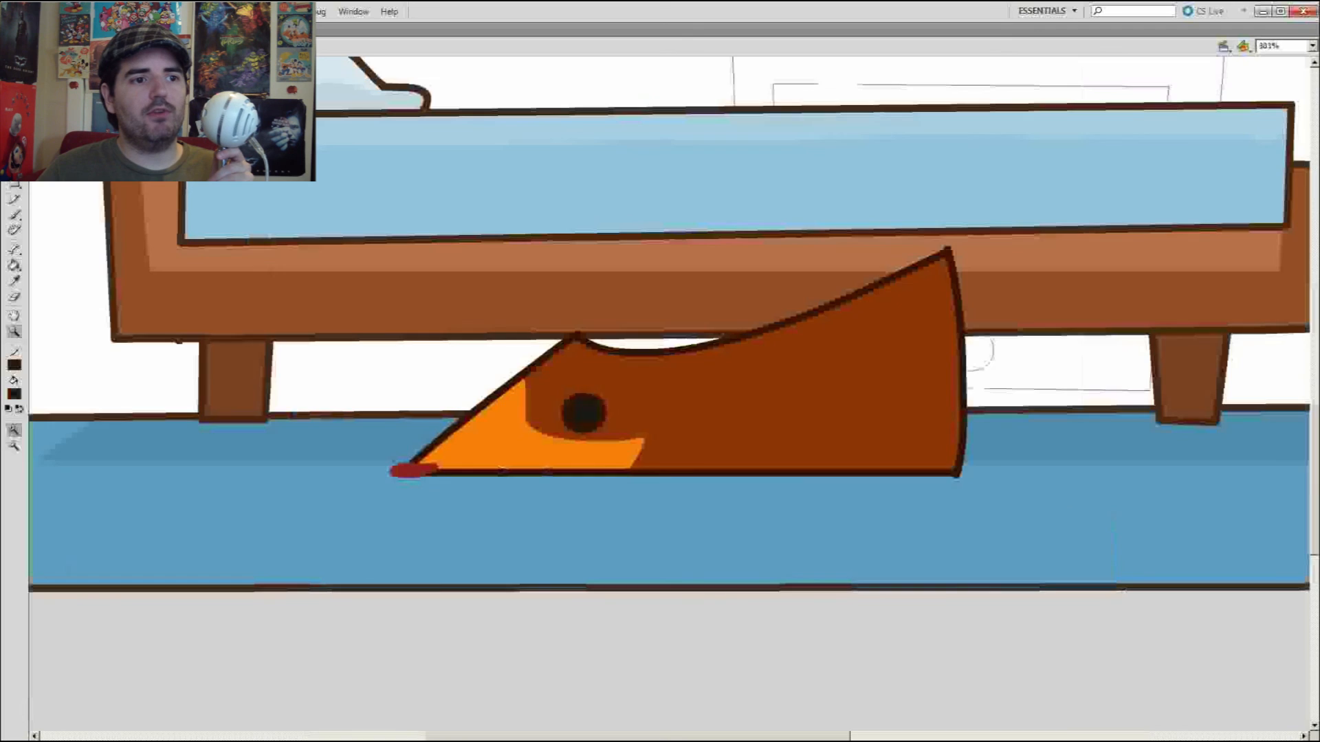
left_click(14, 365)
left_click(28, 400)
key("k")
key("b")
left_click(668, 428, "alt")
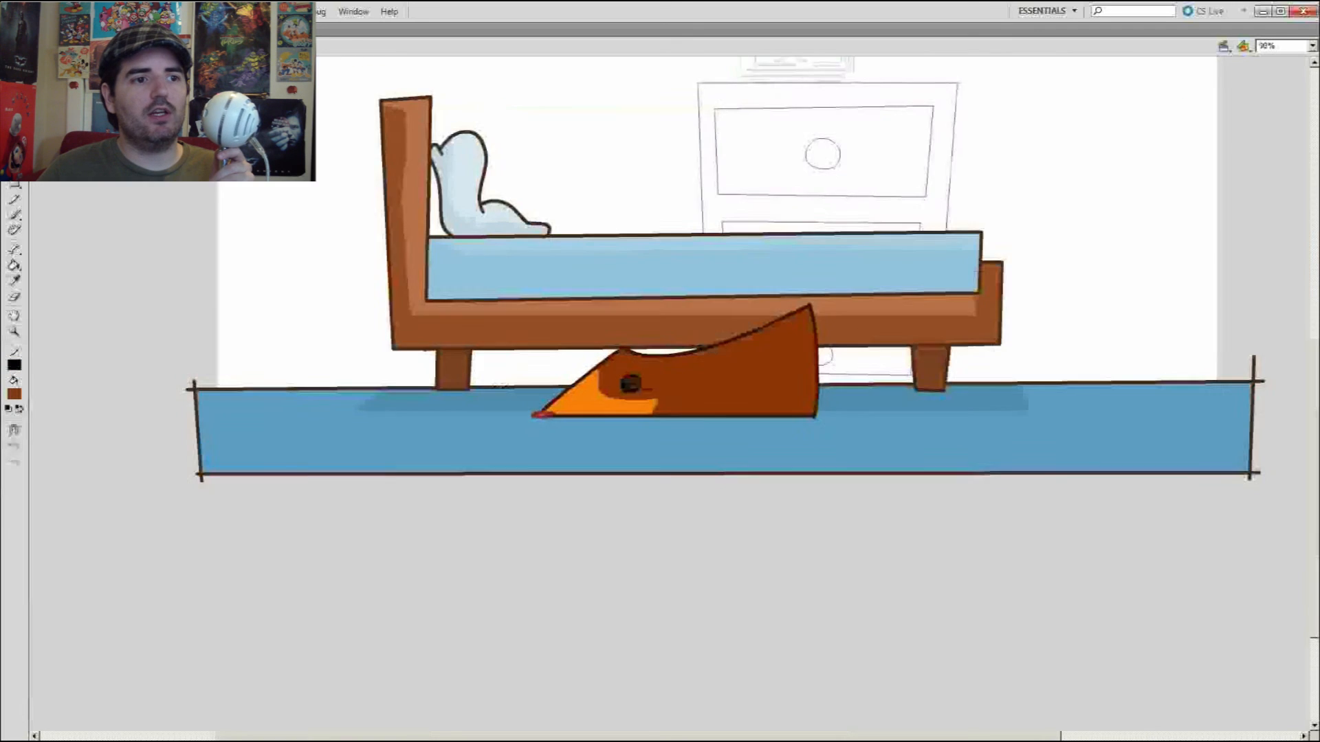
left_click(660, 392)
left_click(609, 376)
key("z")
left_click(717, 348, "alt")
left_click(632, 398, "alt")
double_click(548, 451)
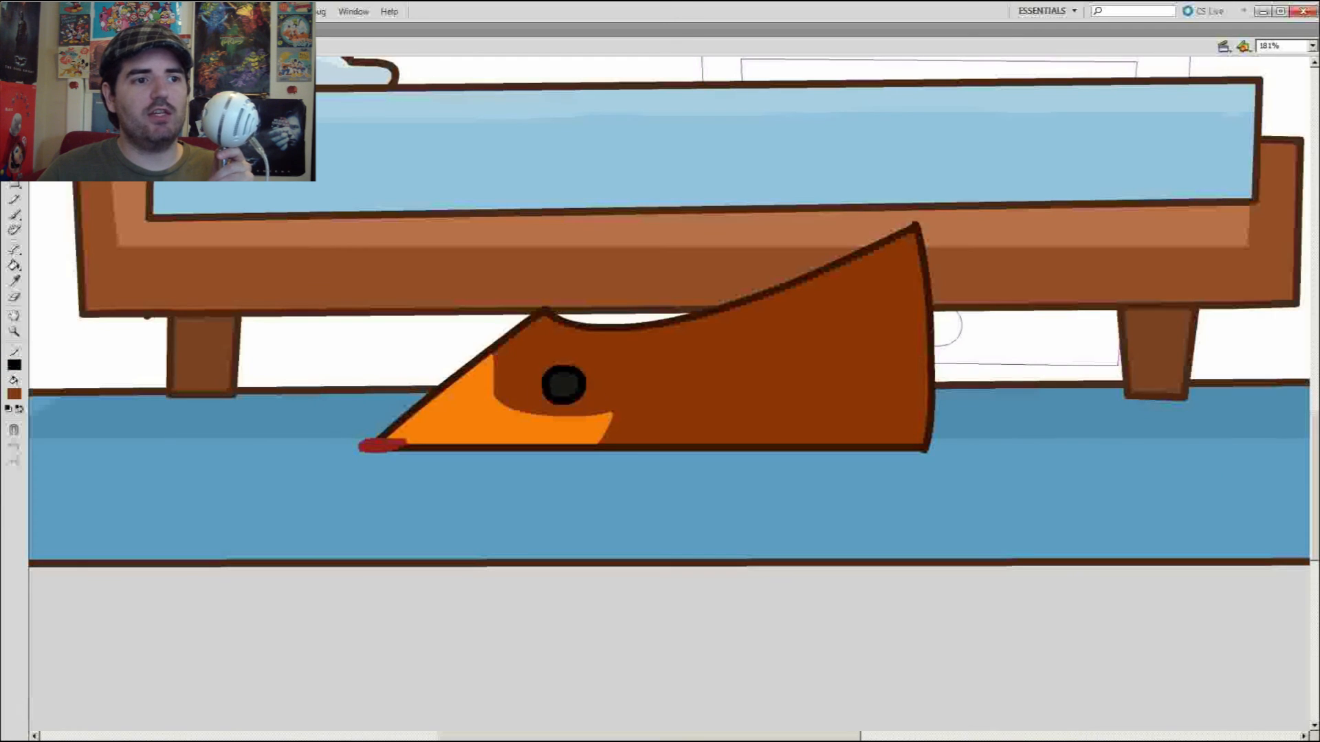
left_click(659, 448, "alt")
left_click(653, 433, "alt")
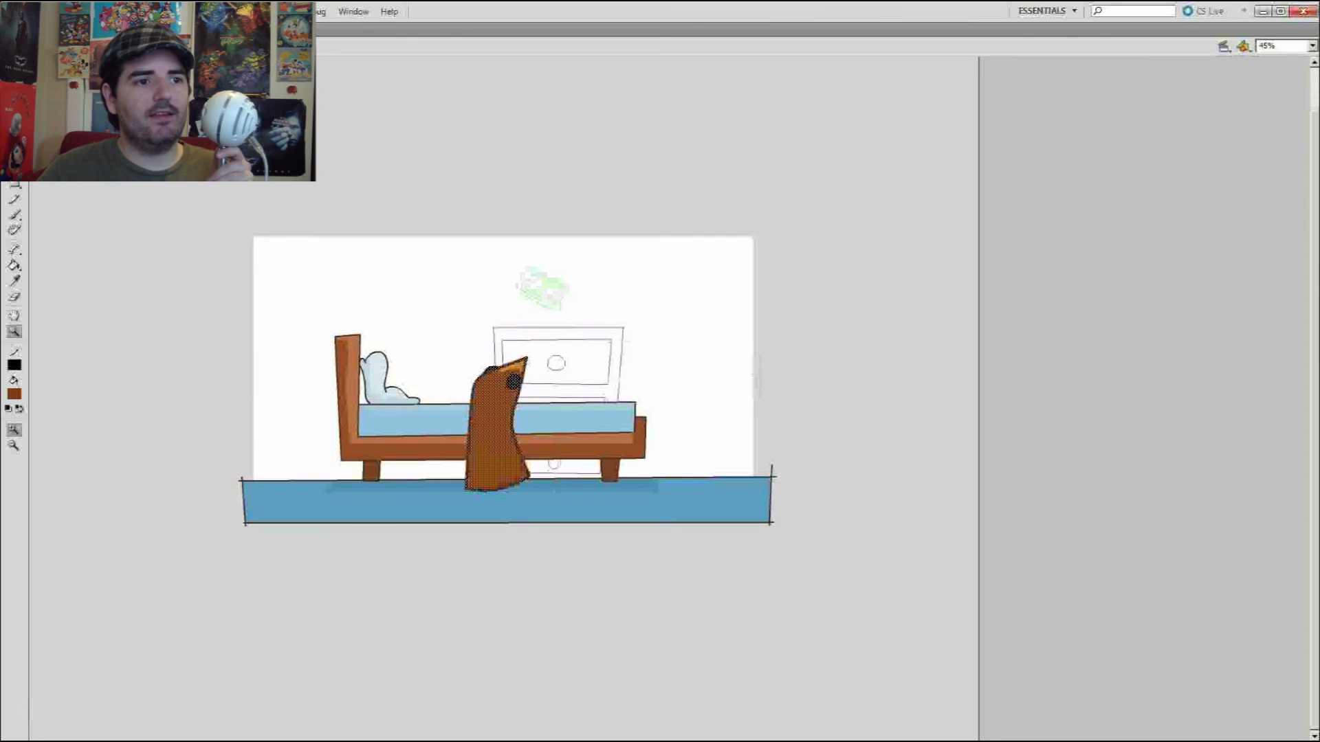
Step: Extend the upright pose by a frame and insert a blank keyframe after it
left_click(542, 385)
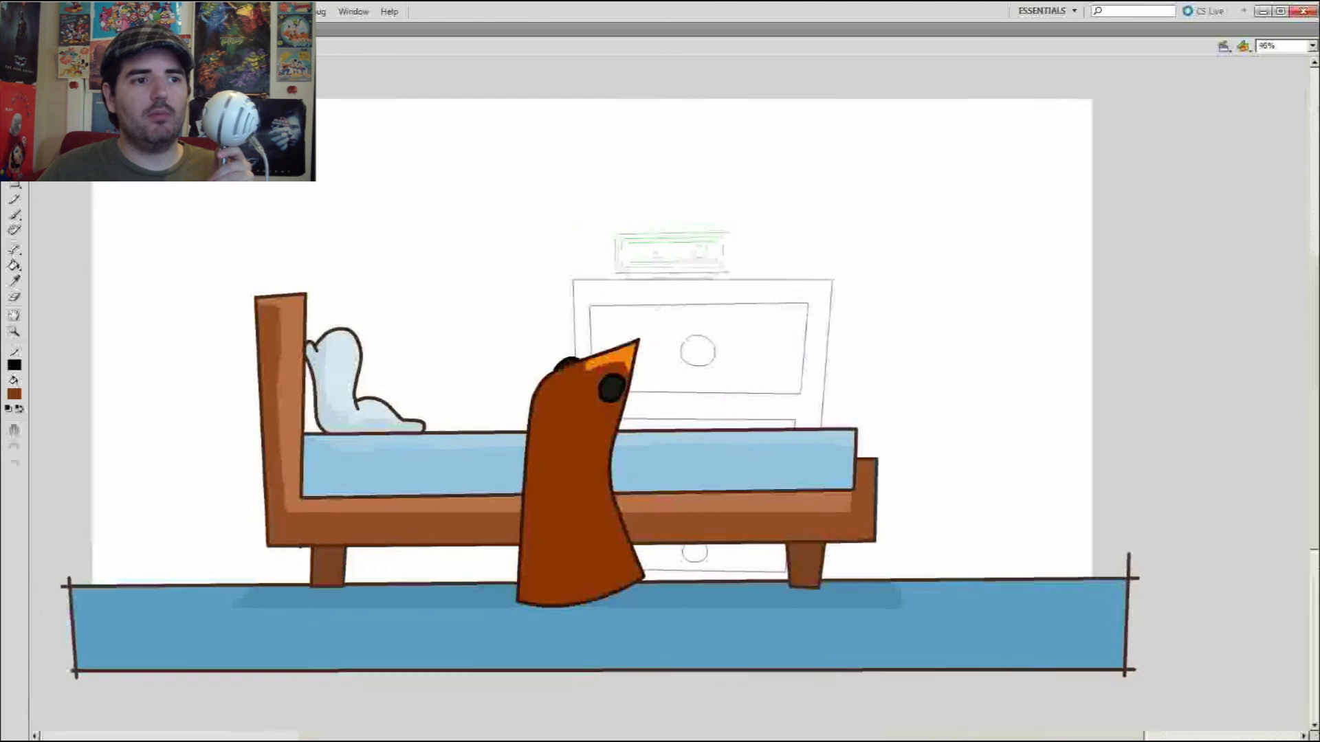
key("F5")
key("F7")
key("y")
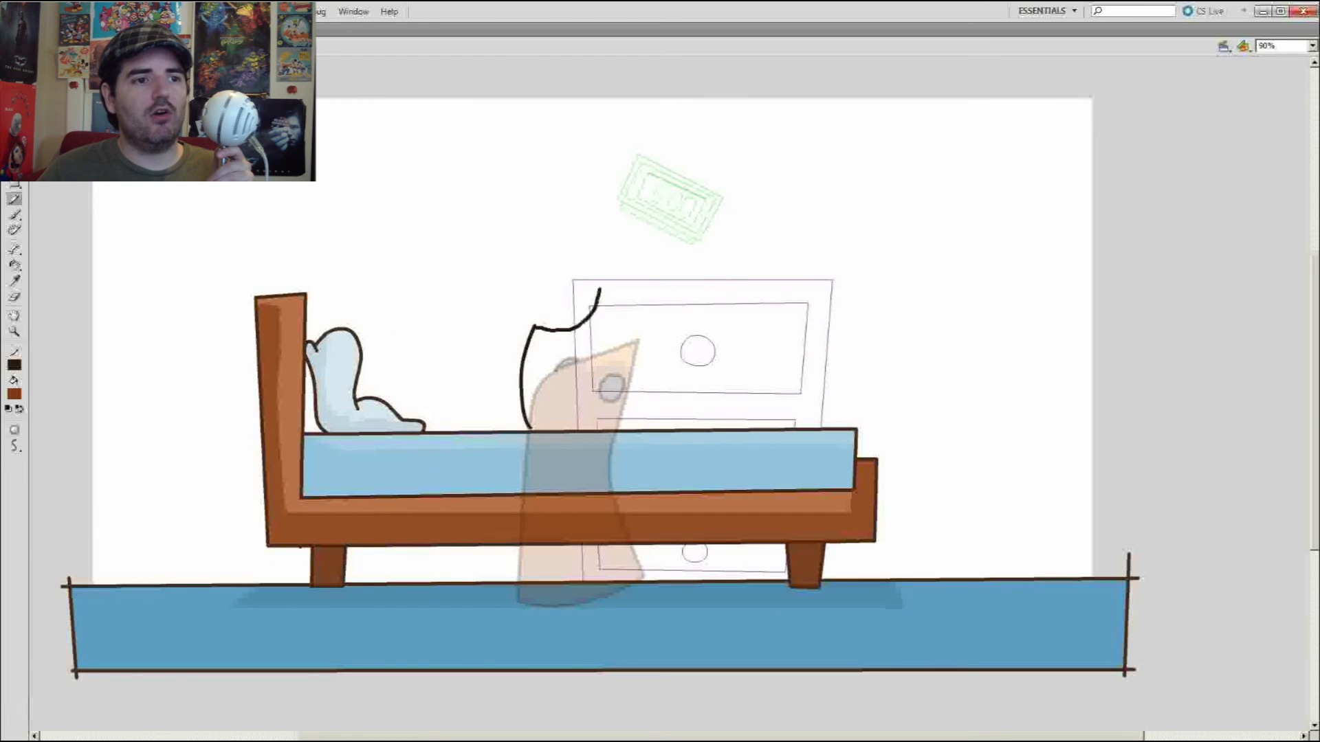
key("ctrl+z")
key("ctrl+z")
left_click_drag(539, 296, 536, 175)
left_click_drag(536, 175, 621, 126)
key("ctrl+z")
key("ctrl+z")
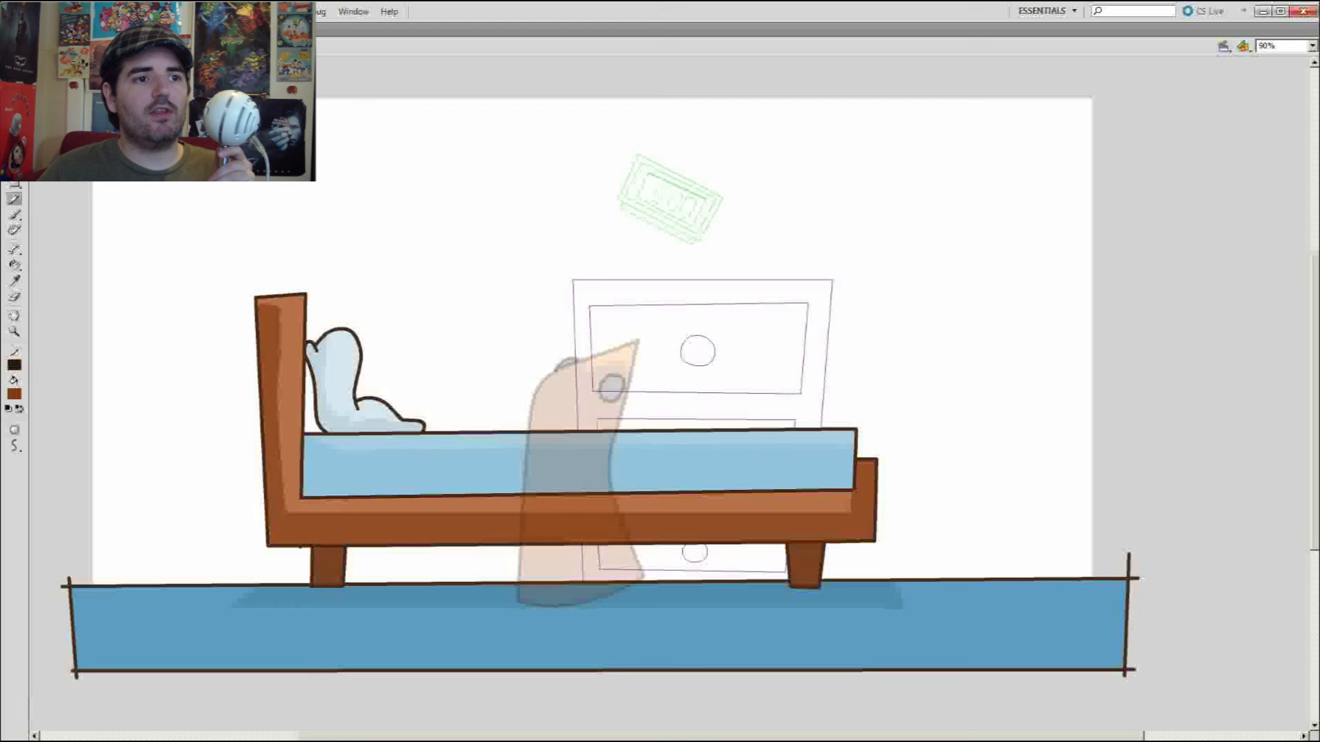
Step: Draw the outline of the character stretched upward in an arched pose above the mattress, using the onion-skinned upright pose as a guide
mouse_move(490, 342)
left_mouse_down()
mouse_move(606, 107)
mouse_move(640, 245)
mouse_move(627, 222)
mouse_move(523, 426)
mouse_move(488, 349)
mouse_move(566, 423)
mouse_move(490, 341)
mouse_move(622, 420)
left_mouse_up()
key("ctrl+z")
left_click_drag(627, 222, 621, 420)
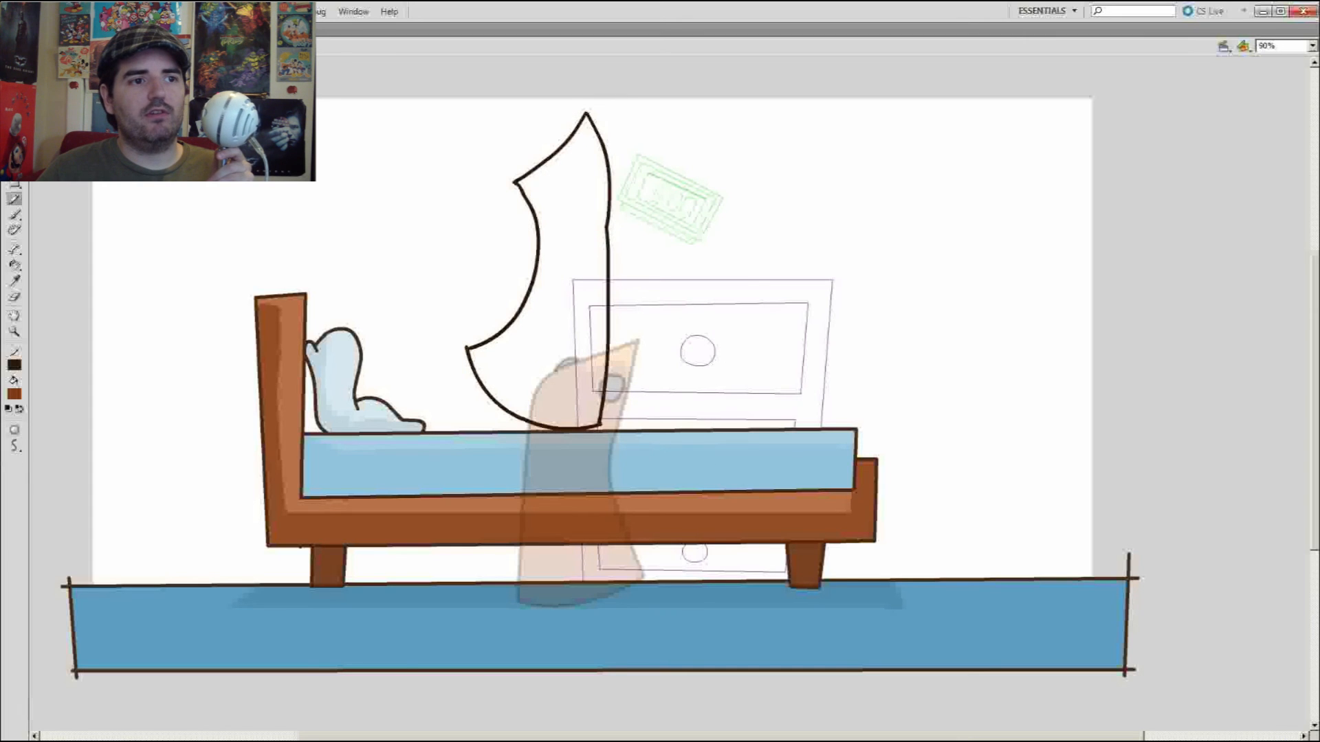
left_click_drag(634, 131, 589, 239)
key("ctrl+z")
left_click_drag(556, 119, 599, 237)
key("ctrl+z")
left_click_drag(541, 140, 577, 248)
mouse_move(549, 109)
left_mouse_down()
mouse_move(608, 186)
mouse_move(614, 269)
left_mouse_up()
key("ctrl+z")
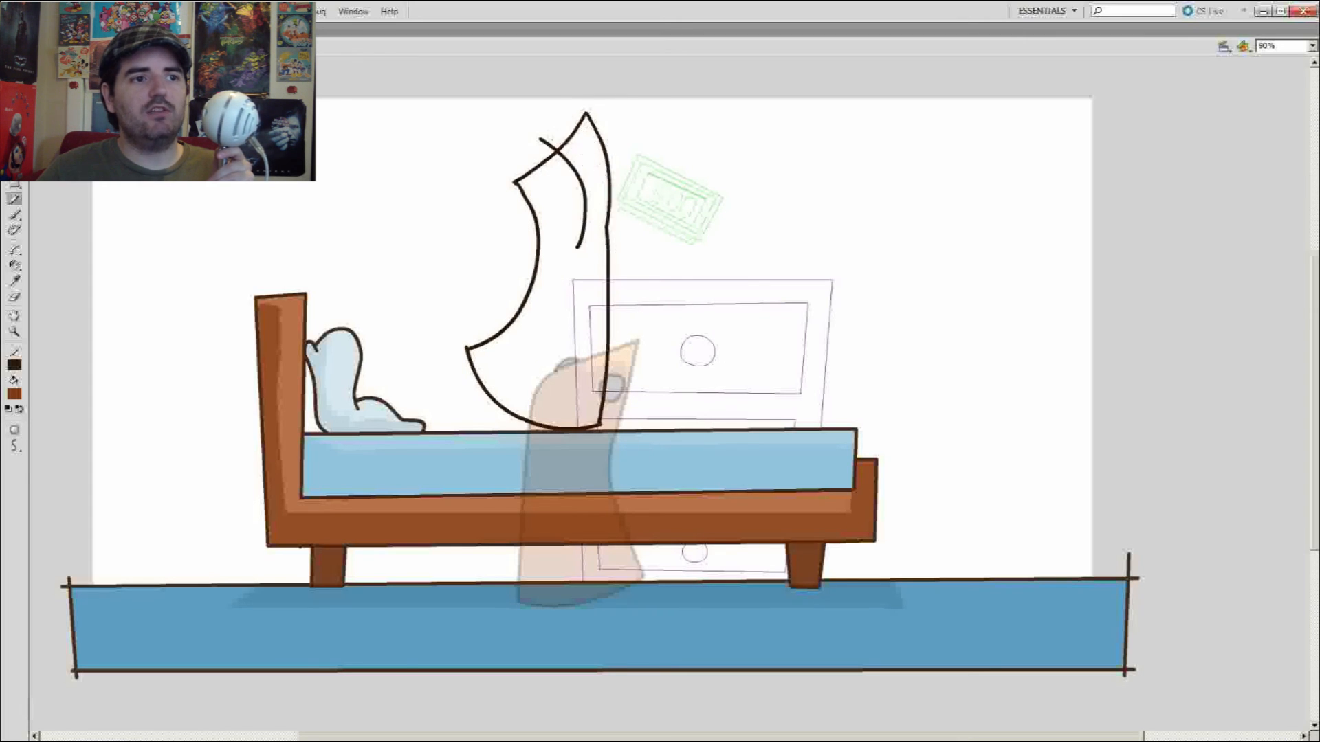
left_click_drag(553, 132, 621, 265)
key("ctrl+z")
mouse_move(554, 133)
left_mouse_down()
mouse_move(611, 255)
mouse_move(603, 241)
left_mouse_up()
key("ctrl+z")
key("e")
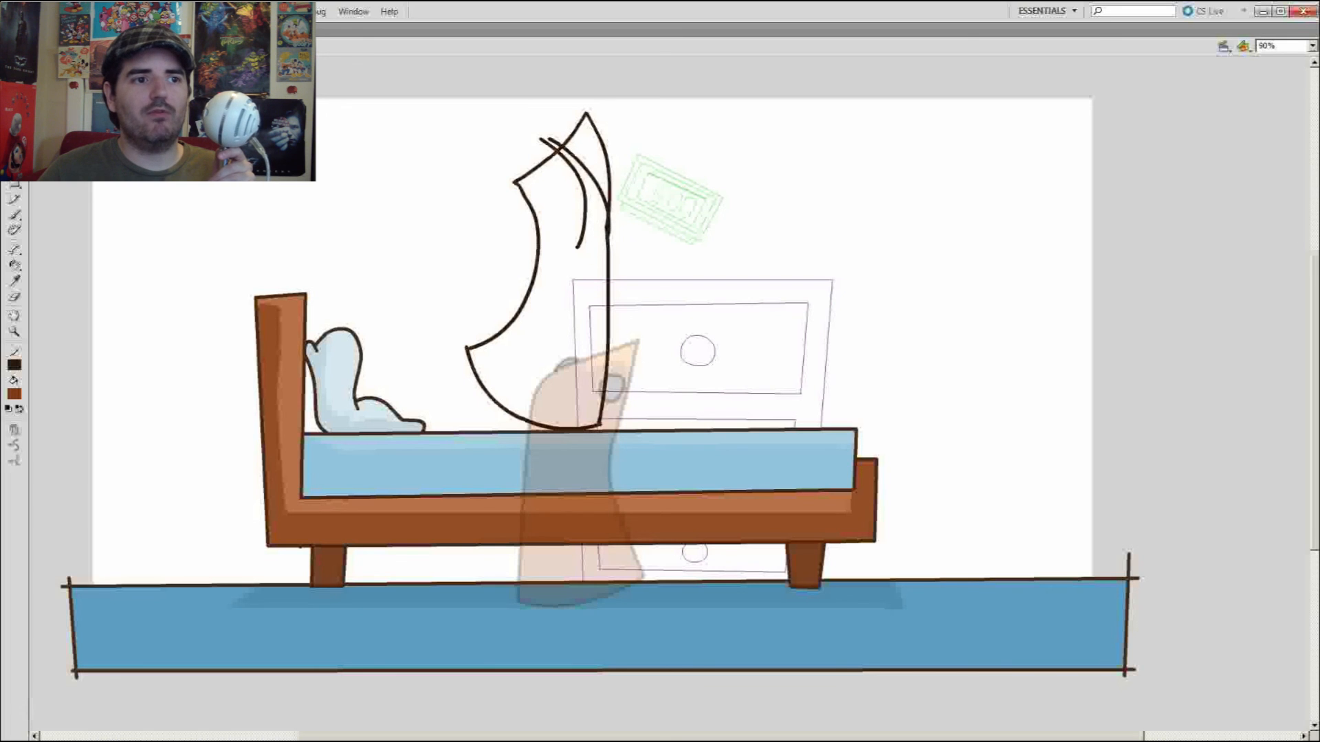
left_click(561, 148)
key("ctrl+z")
key("ctrl+z")
key("ctrl+z")
Step: Draw a curved raised arm ending in a small hand across the upper body of the arched pose
key("y")
mouse_move(530, 145)
left_mouse_down()
mouse_move(556, 248)
mouse_move(586, 239)
left_mouse_up()
key("e")
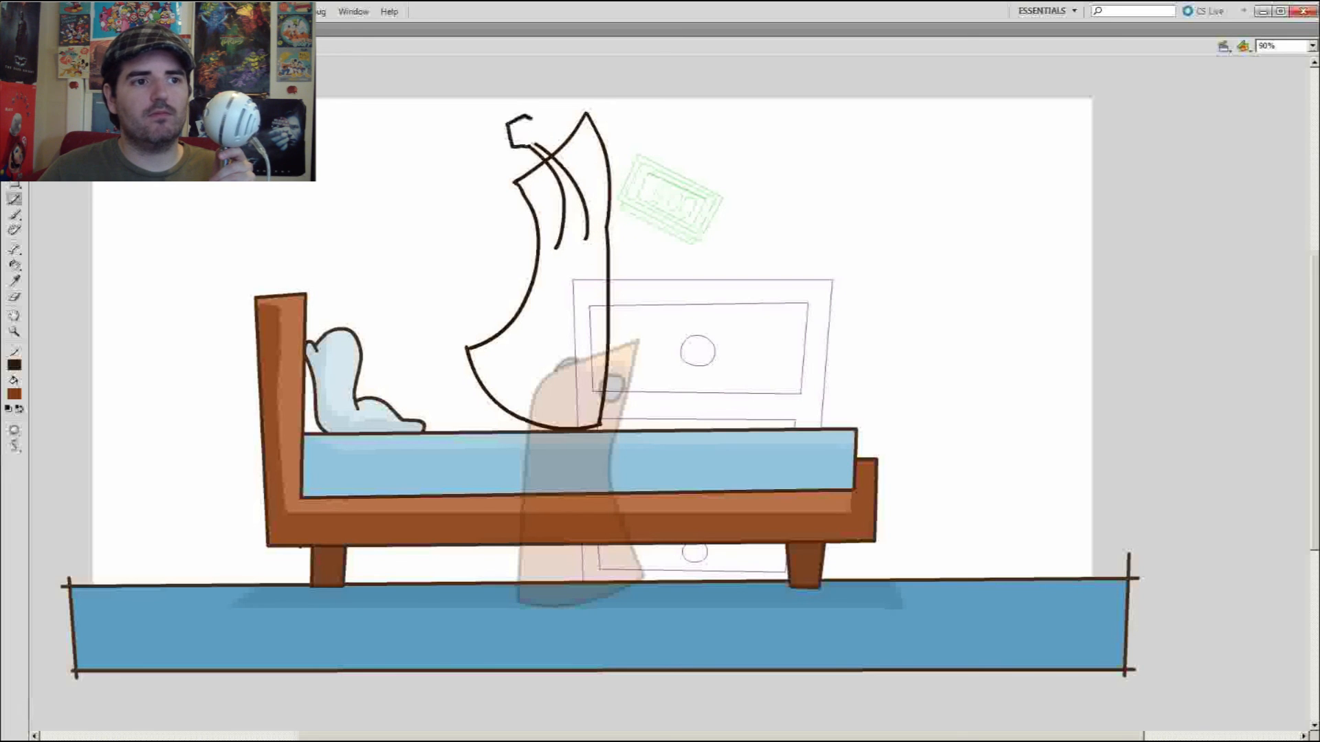
Step: Insert a blank keyframe after the arched pose and draw the curved base and concave front line of a forward-leaning pose
key("period")
key("F7")
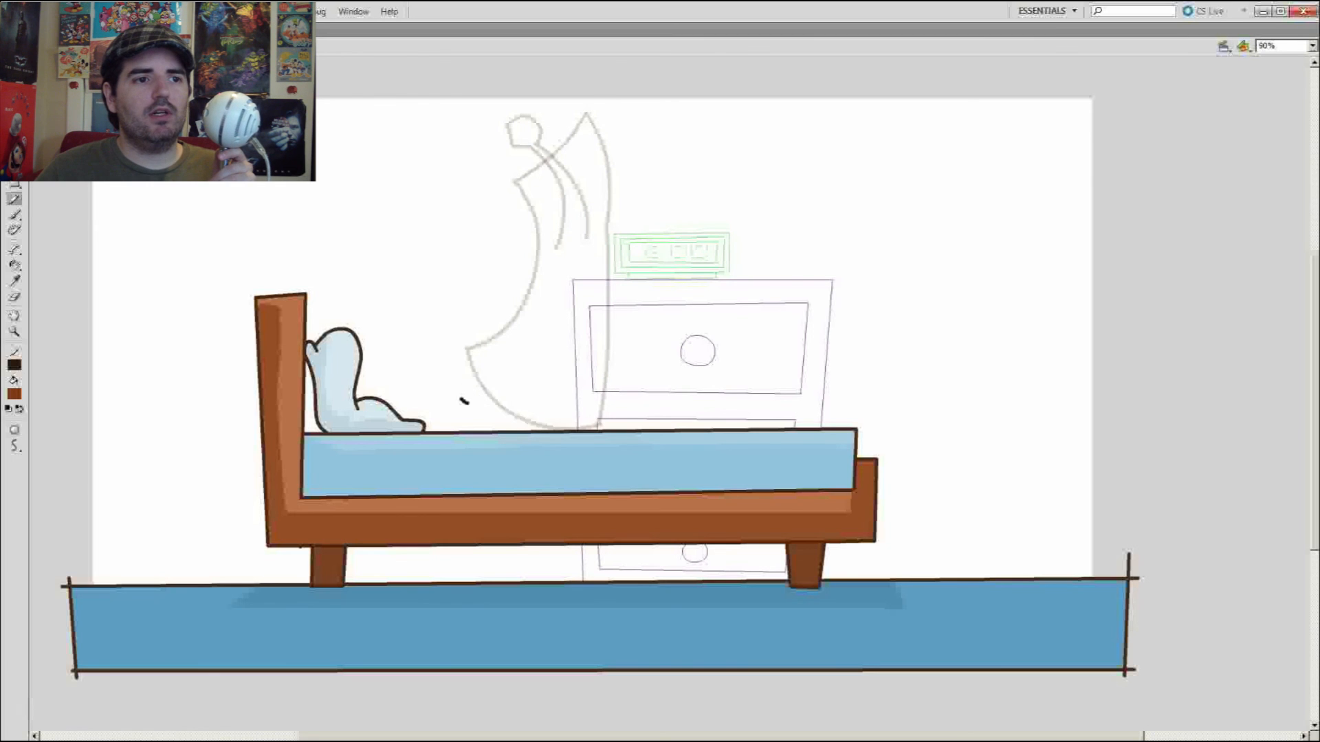
left_click_drag(467, 402, 601, 409)
left_click_drag(462, 399, 558, 153)
key("ctrl+z")
left_click_drag(582, 234, 600, 406)
mouse_move(461, 399)
left_mouse_down()
mouse_move(578, 179)
mouse_move(637, 205)
left_mouse_up()
key("ctrl+z")
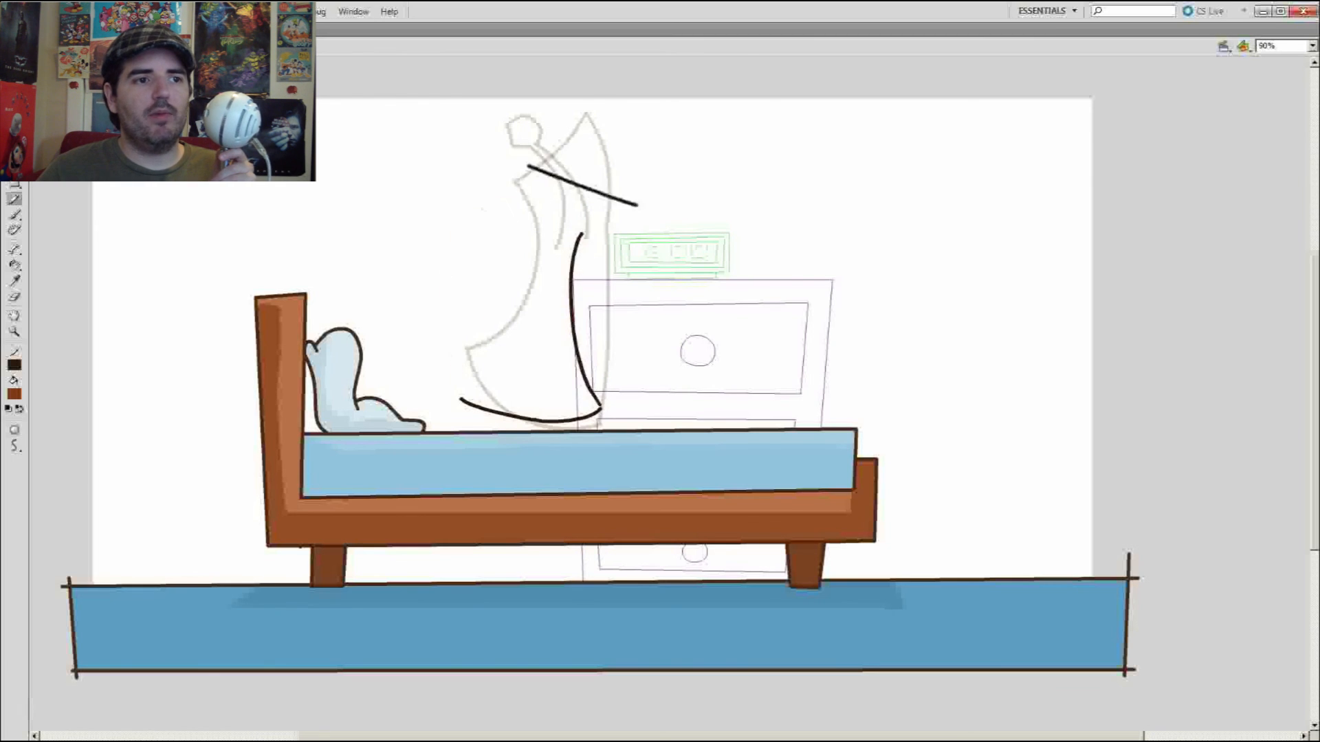
key("ctrl+z")
Step: Complete the leaning pose with a pointed head and a rounded back line, erasing the overshooting end of the front line
mouse_move(570, 150)
left_mouse_down()
mouse_move(625, 259)
mouse_move(573, 288)
left_mouse_up()
key("e")
left_click_drag(581, 233, 573, 267)
key("y")
left_click_drag(570, 149, 473, 401)
key("v")
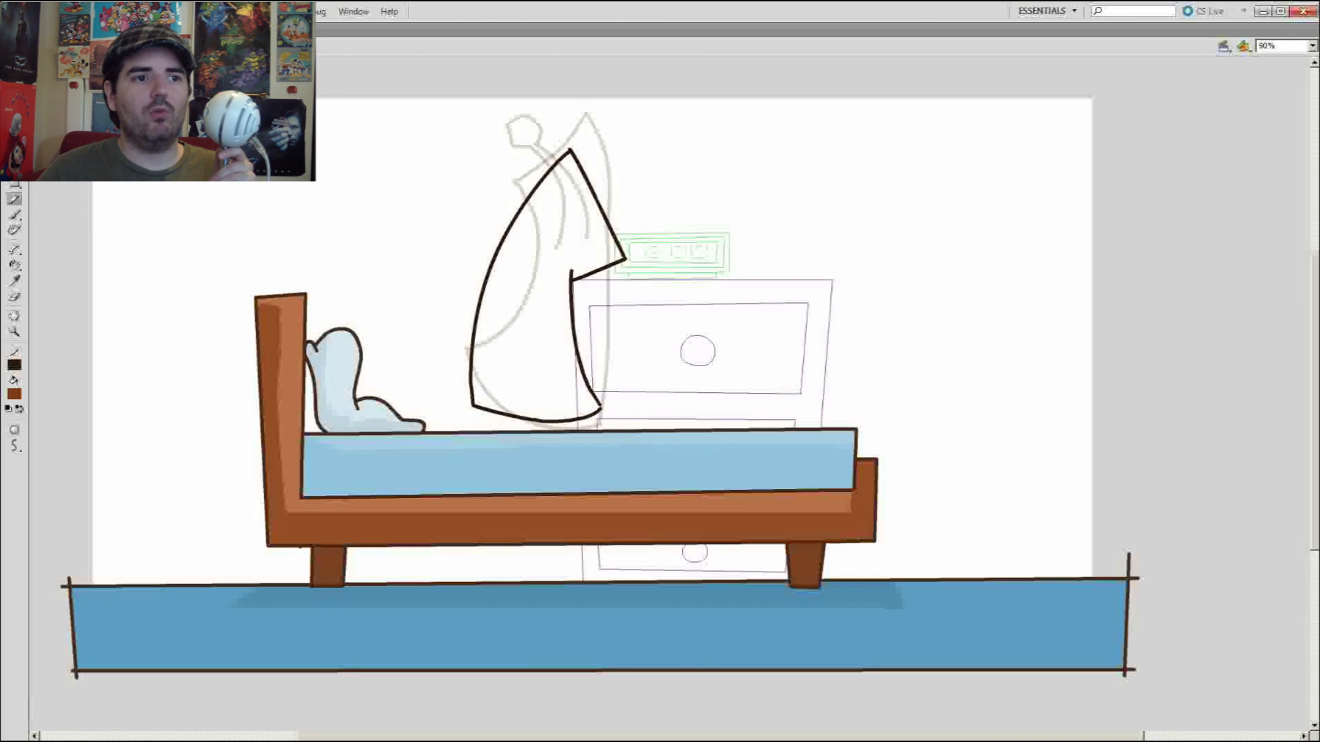
Step: Draw a small boxy hand over the alarm clock and two arm lines joining it to the leaning body
key("ctrl+z")
key("ctrl+z")
left_click_drag(643, 247, 685, 245)
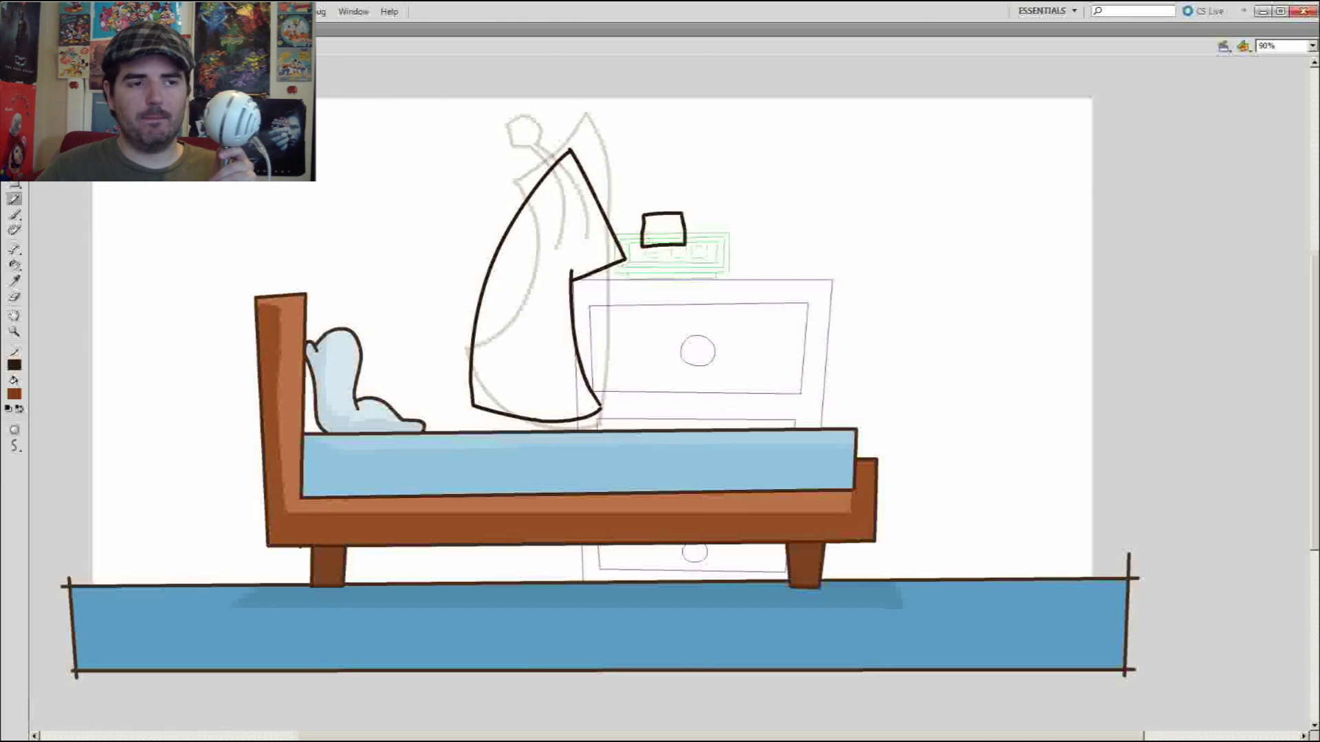
left_click_drag(546, 272, 674, 228)
left_click_drag(539, 301, 650, 236)
key("v")
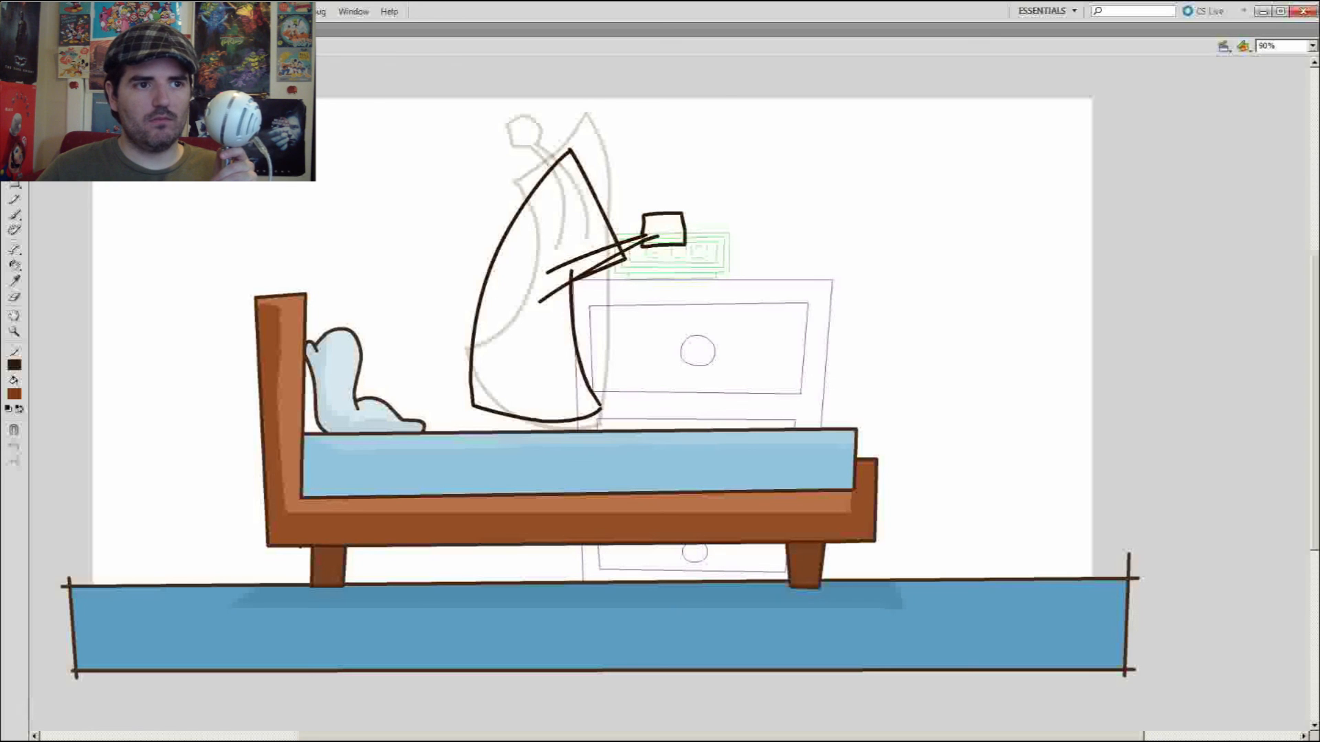
Step: Add a round eye to the arched pose and a squeezed-shut eye of short angled lines to the leaning pose
key(".")
key("y")
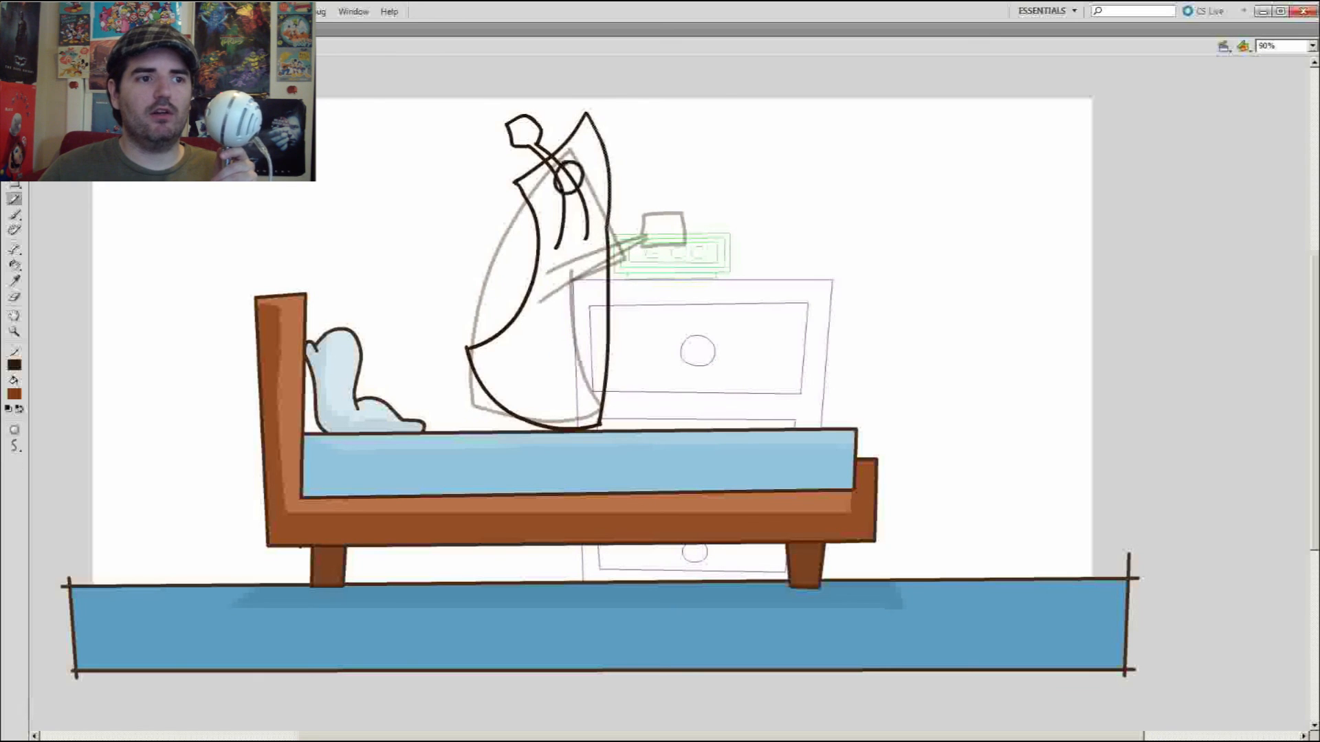
key("y")
left_click_drag(586, 214, 605, 236)
left_click_drag(581, 234, 607, 235)
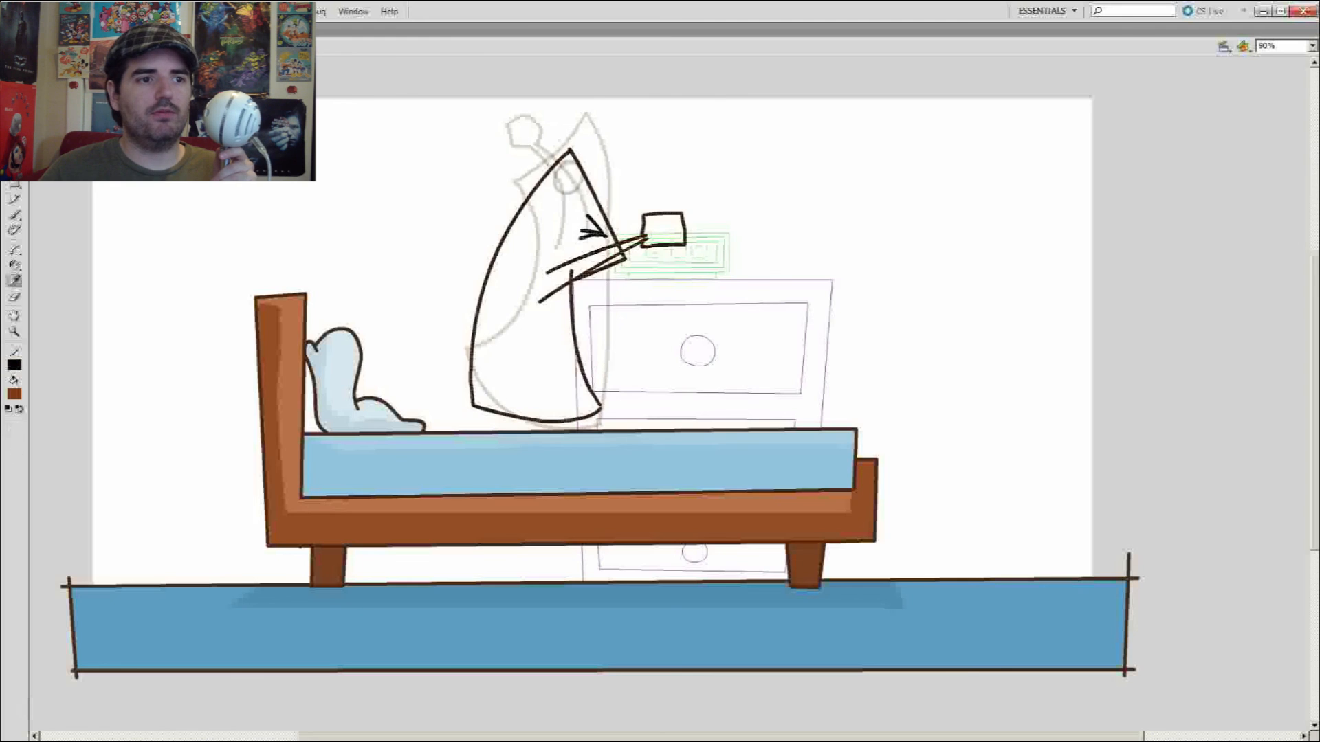
Step: Show the alarm clock in full colour instead of outlines and go to the frame where the hand strikes it
key("ctrl+equal")
key("ctrl+minus")
key("ctrl+minus")
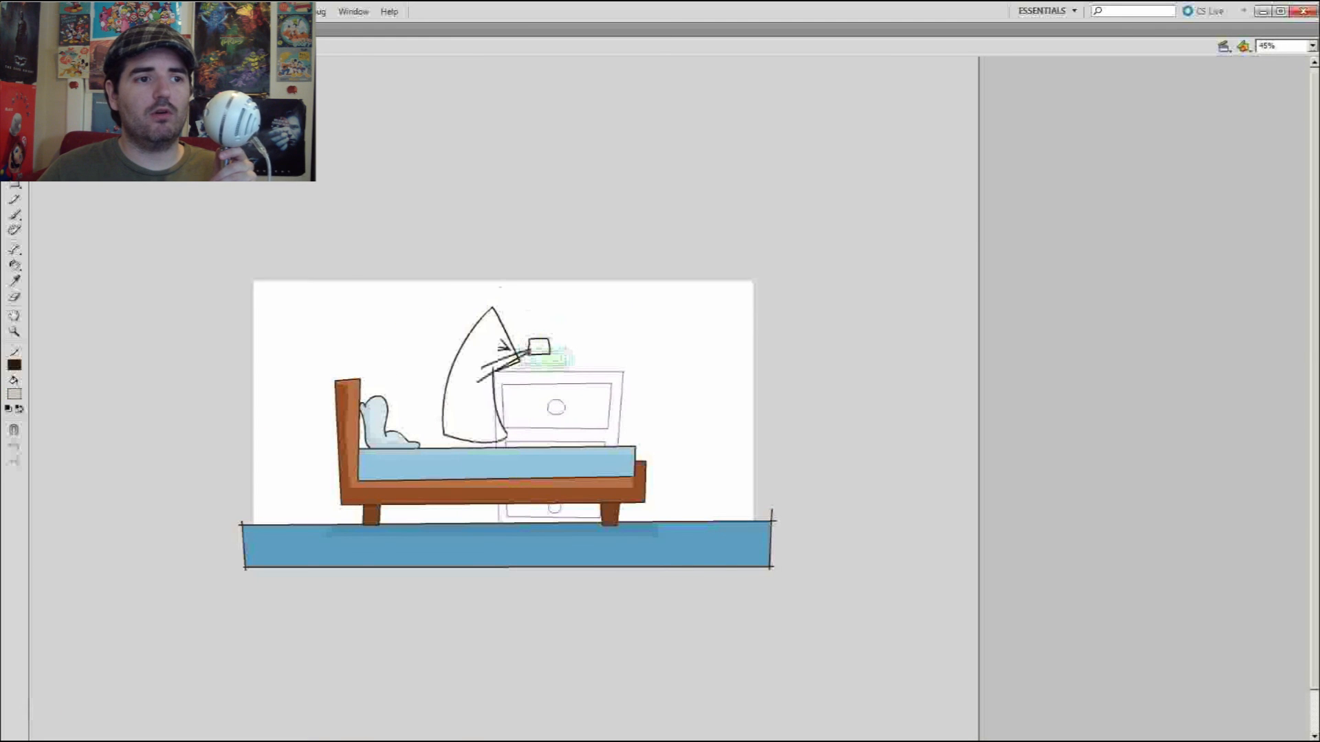
key(".")
double_click(546, 348)
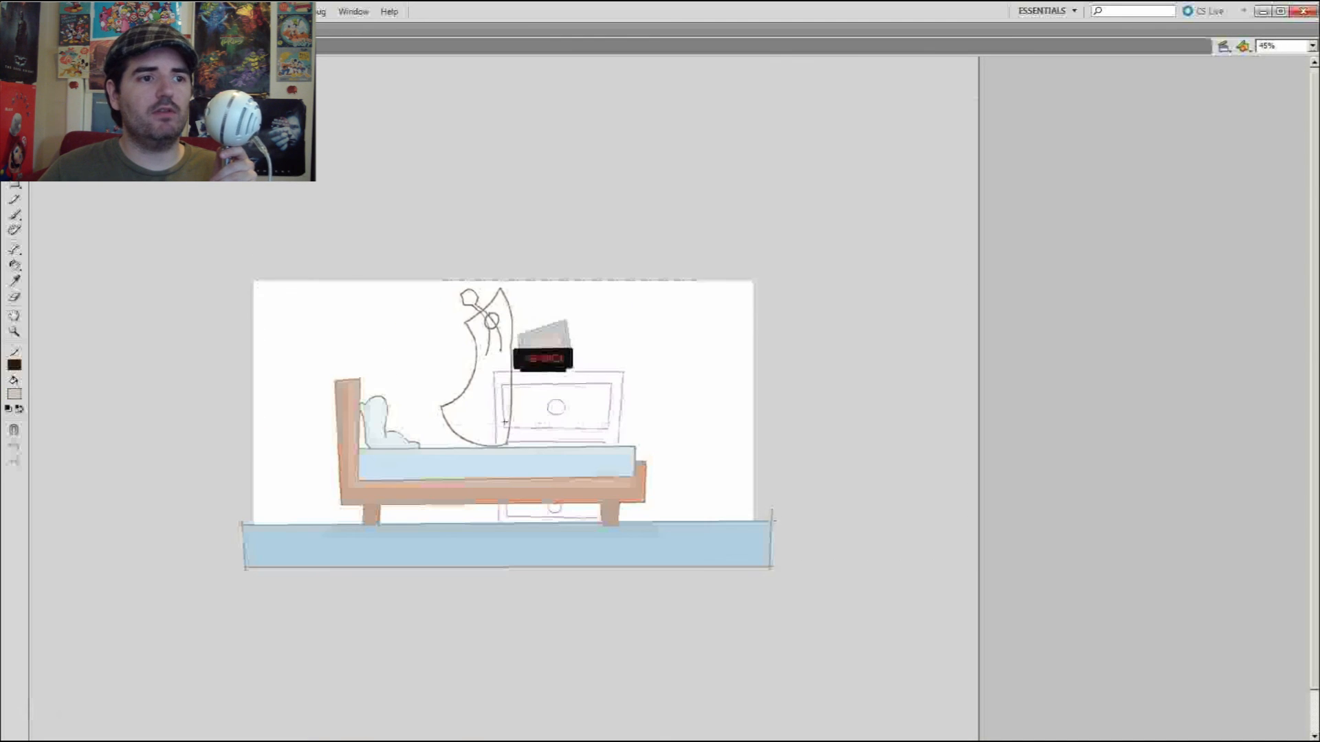
key("ctrl+equal")
key(".")
key("ctrl+equal")
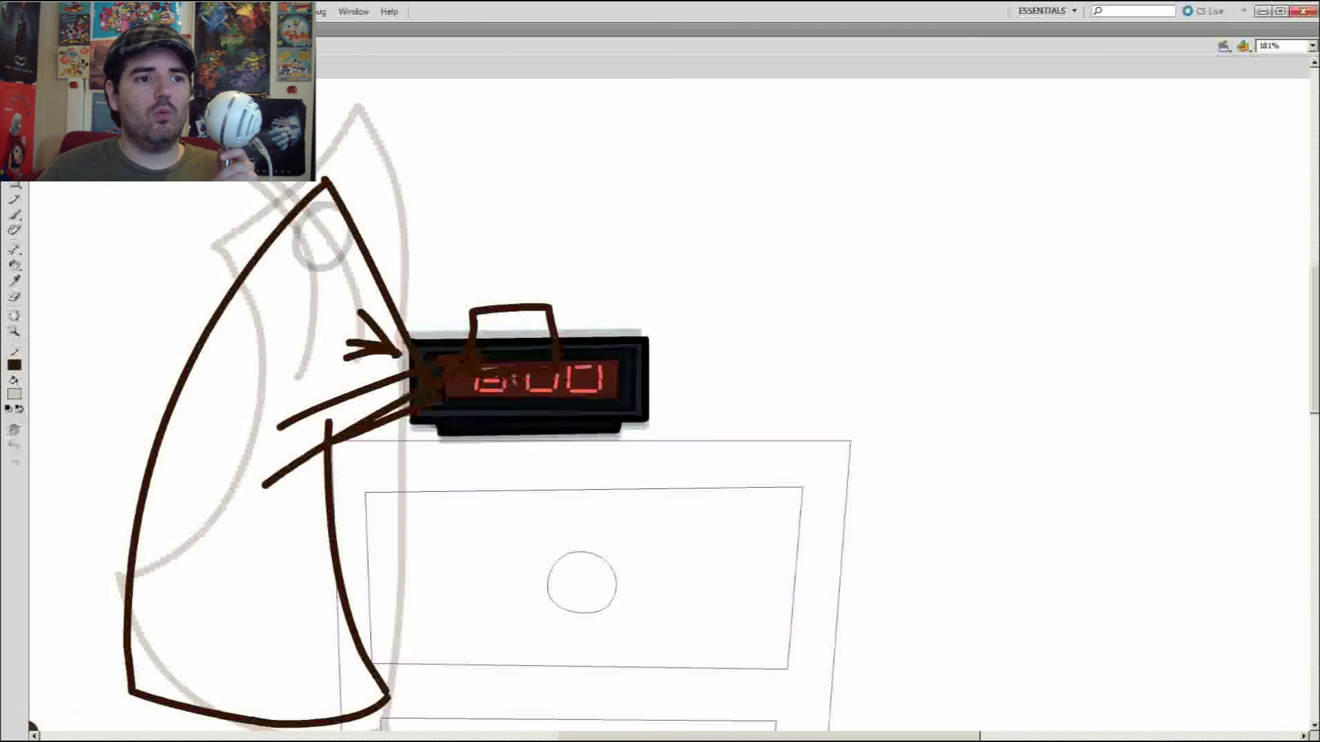
Step: Squash the alarm clock wider and flatter on the nightstand with Free Transform, and play back the animation
key("q")
left_click_drag(529, 385, 529, 392)
left_click_drag(649, 345, 672, 369)
key("ctrl+minus")
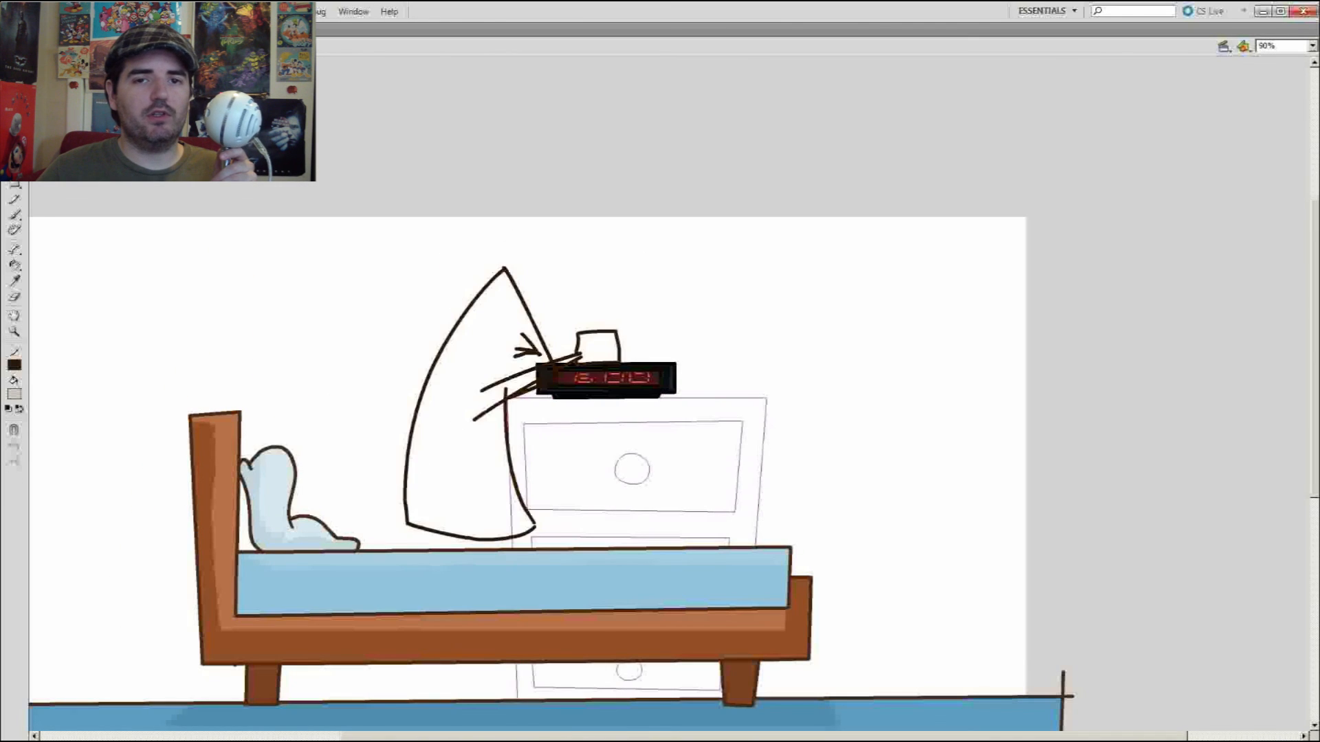
key("Return")
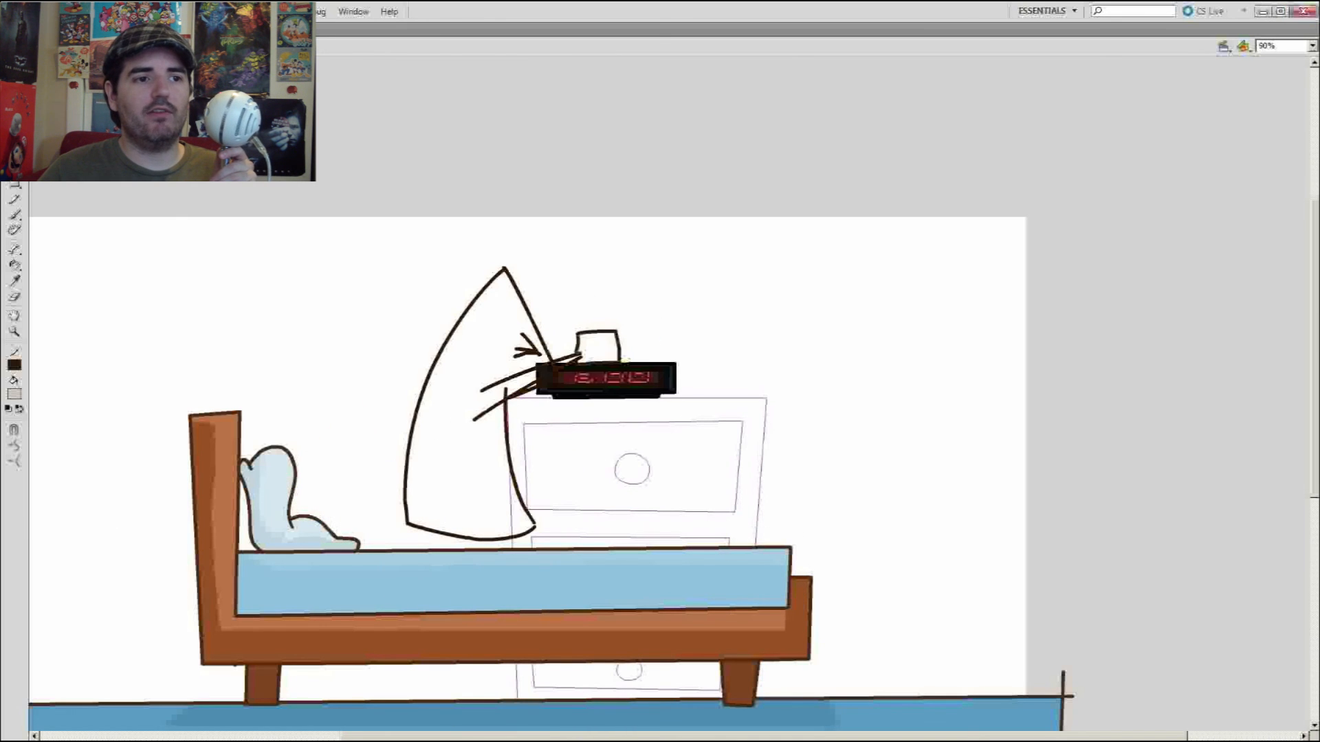
key("Return")
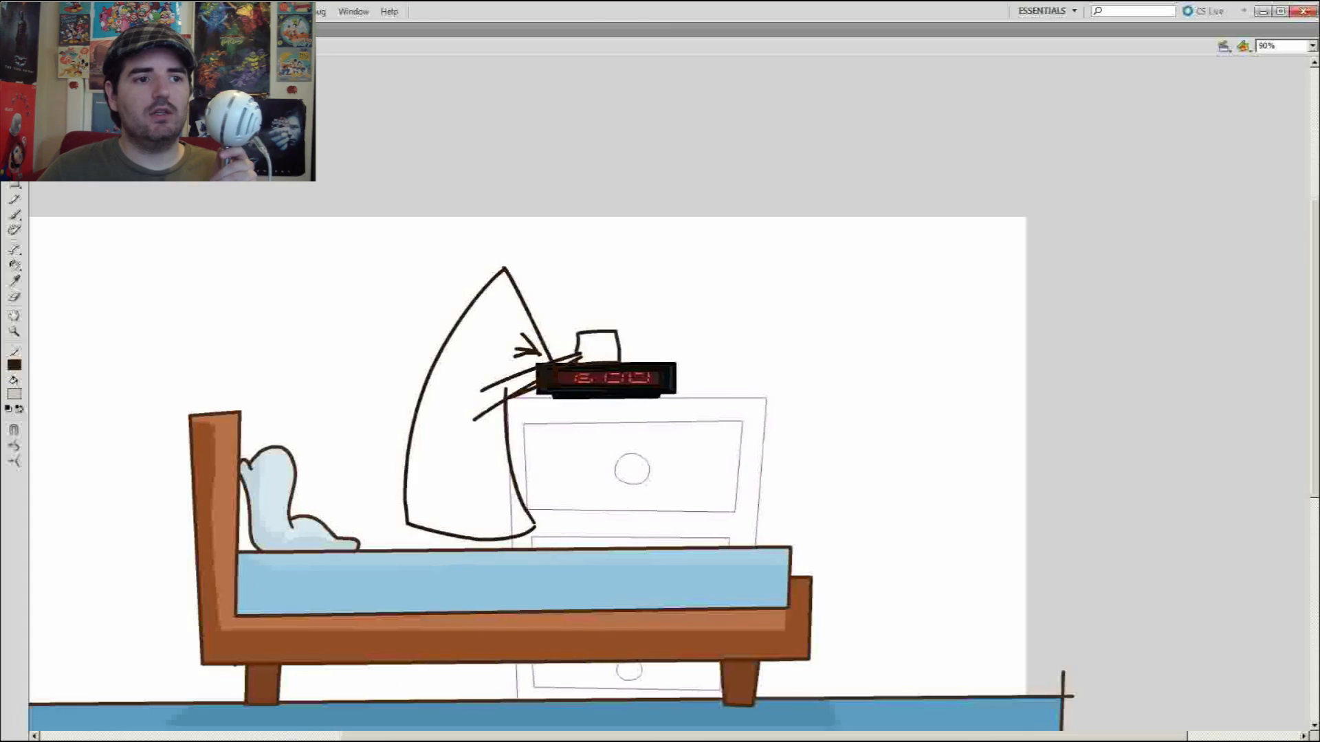